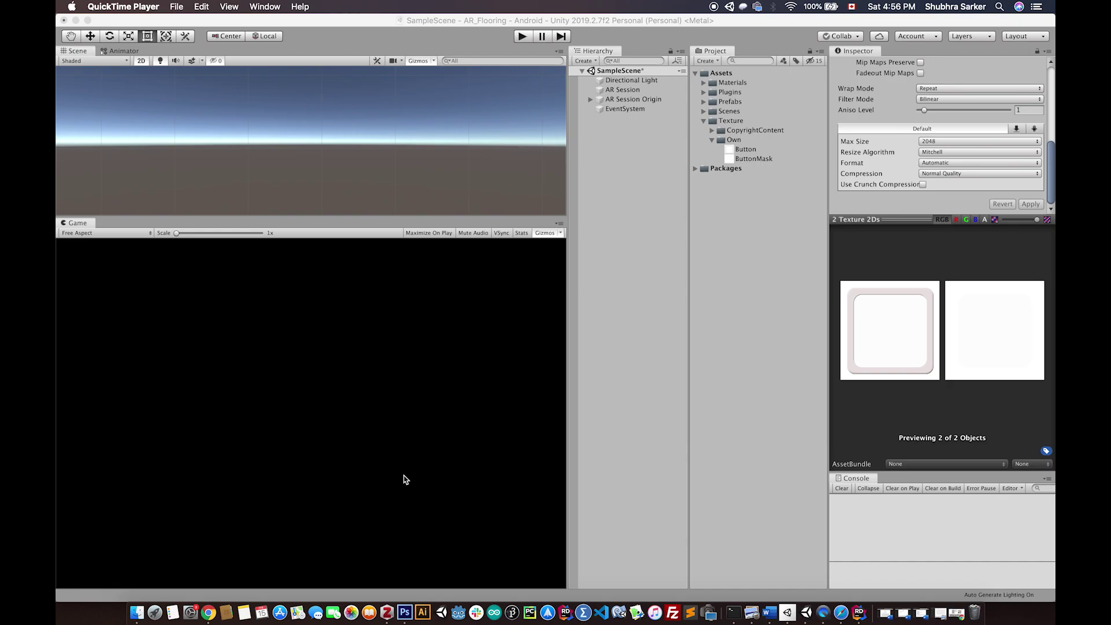
# Step: Add a UI panel, together with its parent canvas, to the sample scene
pyautogui.click(618, 152)
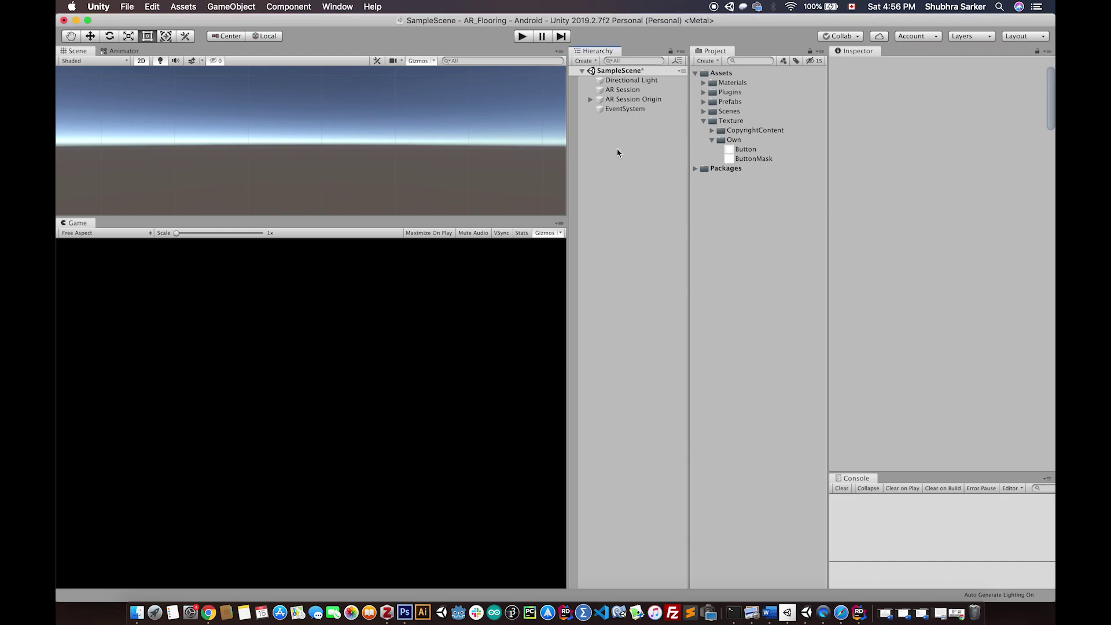
pyautogui.rightClick(617, 152)
pyautogui.moveTo(700, 334)
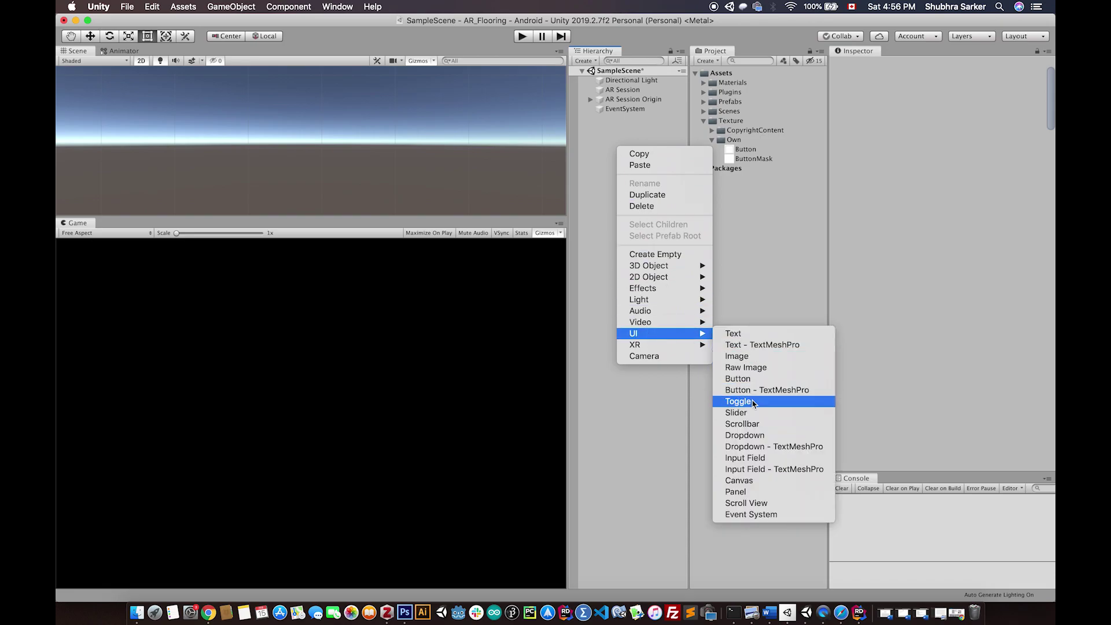
pyautogui.click(758, 493)
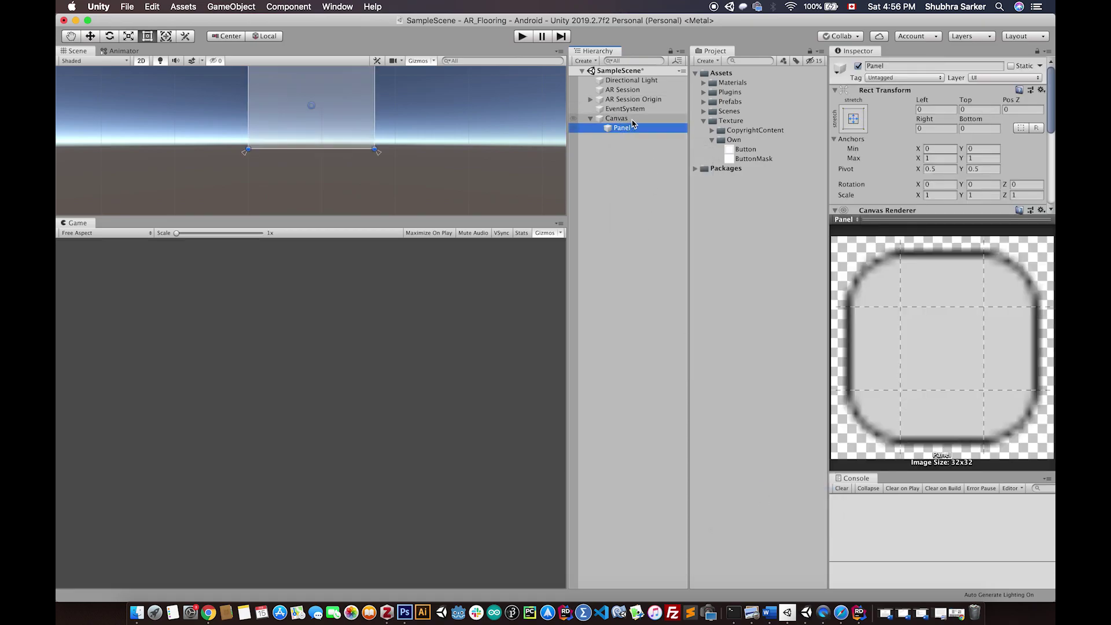
# Step: Remove the Image component from the new panel
pyautogui.scroll(-3, 380, 110)
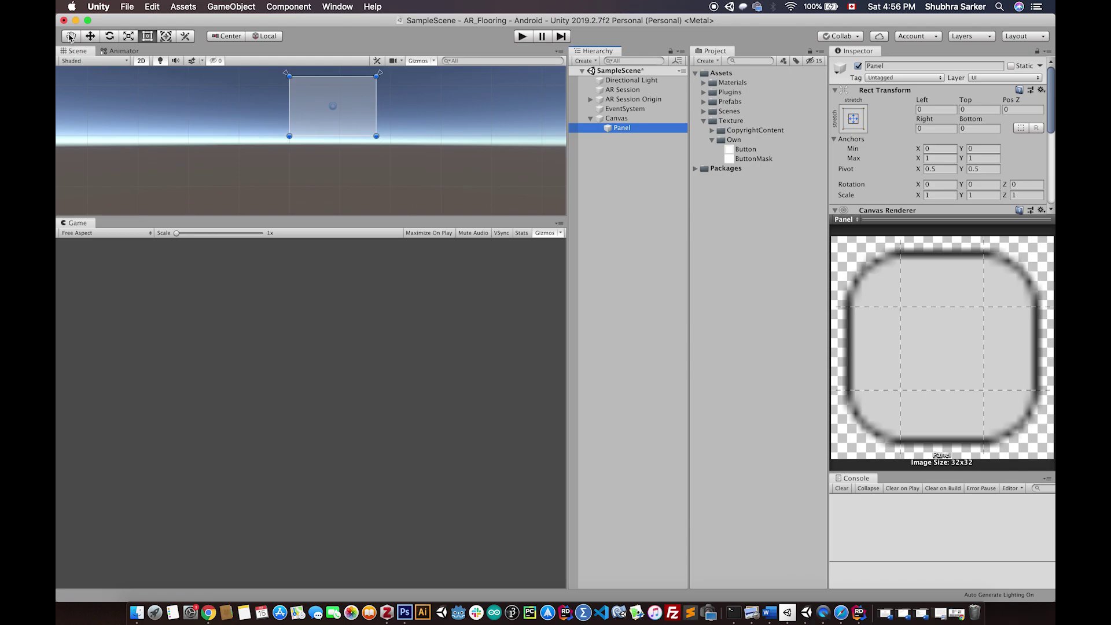
pyautogui.moveTo(305, 82); pyautogui.dragTo(280, 111, button='middle')
pyautogui.click(641, 130)
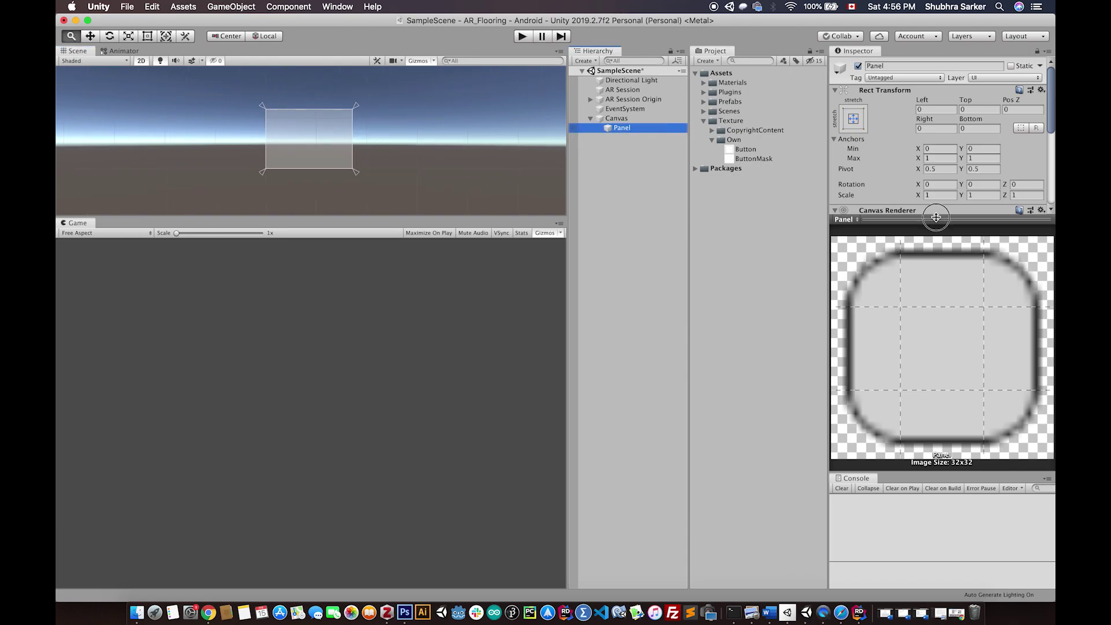
pyautogui.moveTo(936, 216); pyautogui.dragTo(910, 413)
pyautogui.click(1041, 236)
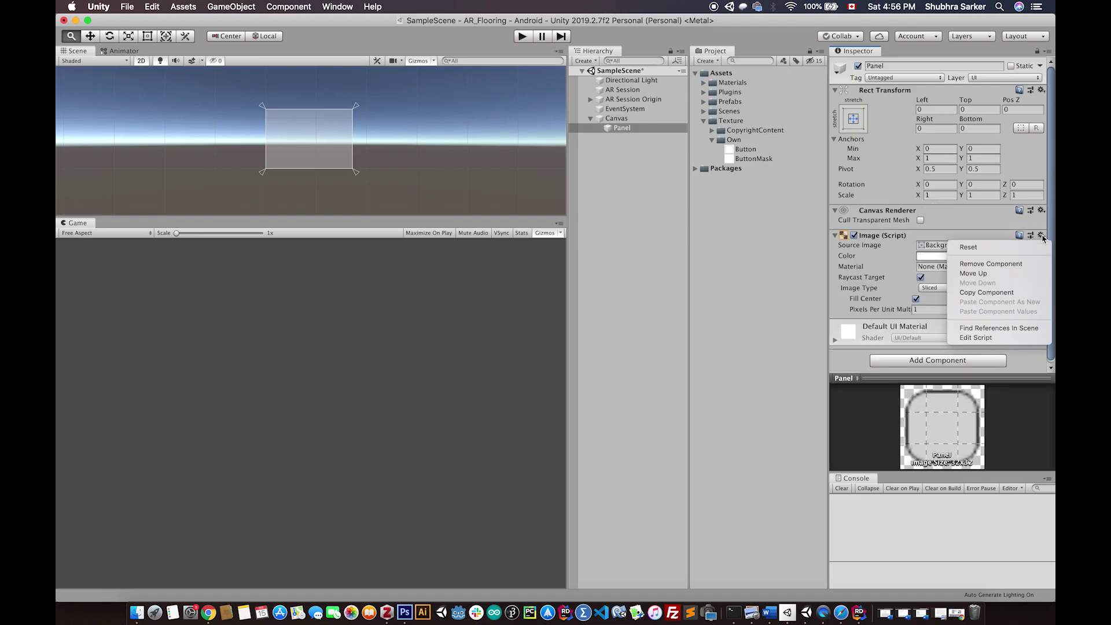
pyautogui.click(1025, 259)
# Step: Examine the panel's anchor presets, including the variants that also set pivot and position
pyautogui.click(623, 128)
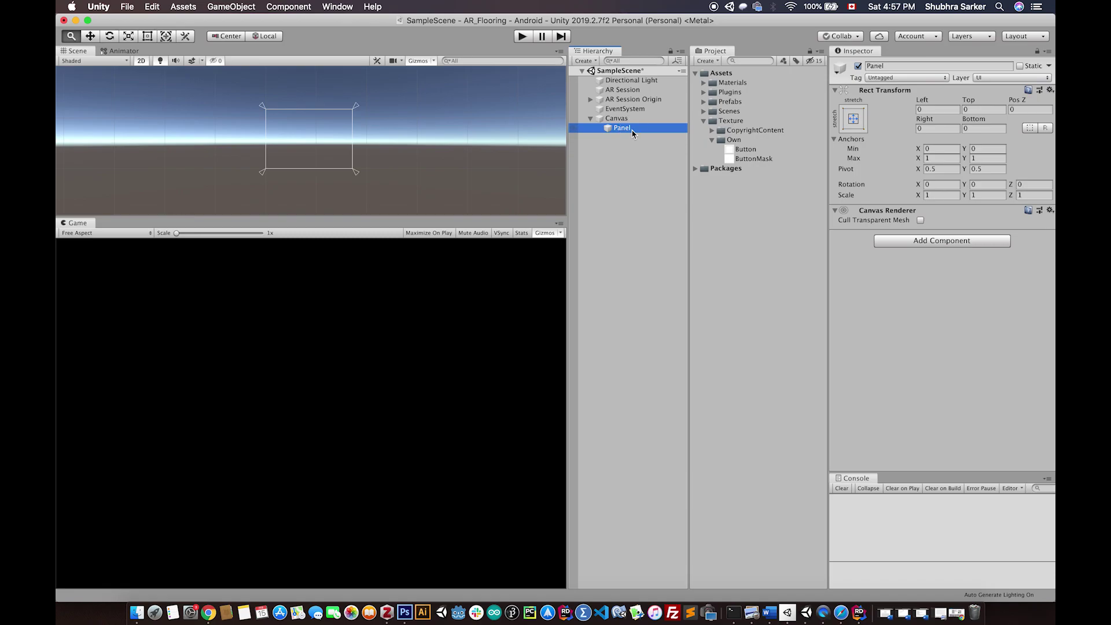
pyautogui.press('Return')
pyautogui.click(629, 160)
pyautogui.click(623, 131)
pyautogui.click(853, 119)
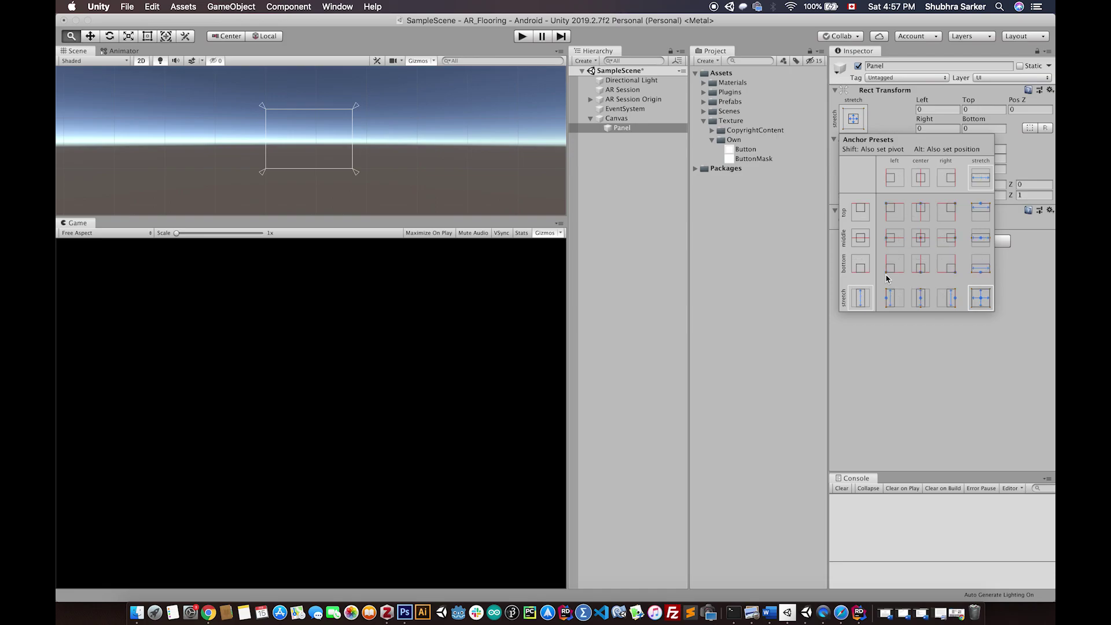
pyautogui.hotkey('shift', 'alt')
pyautogui.hotkey('shift', 'alt')
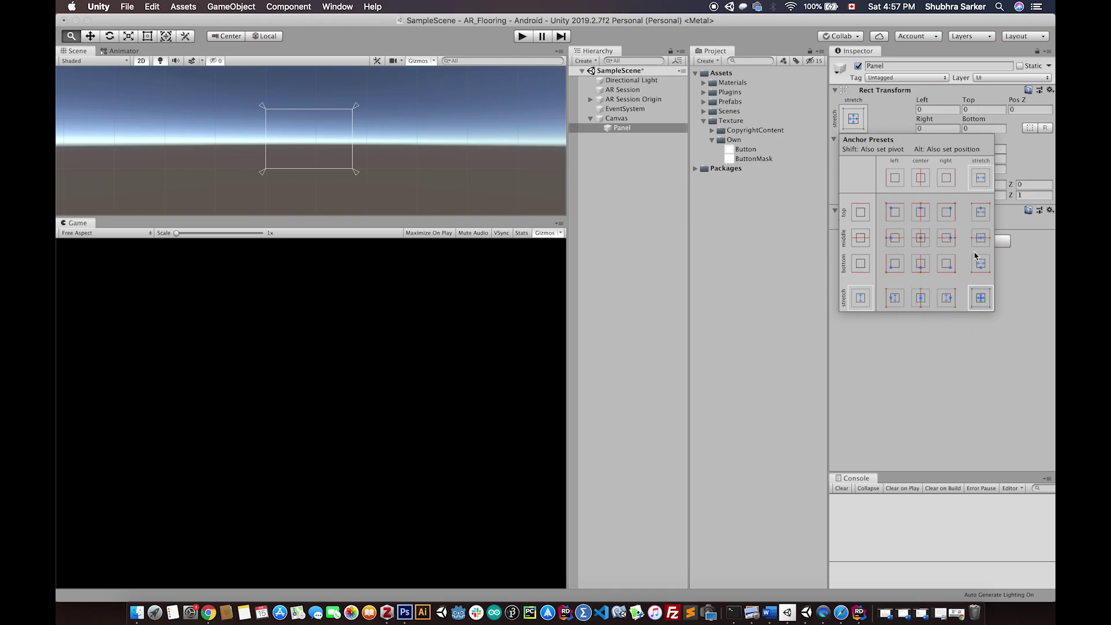
pyautogui.press('alt')
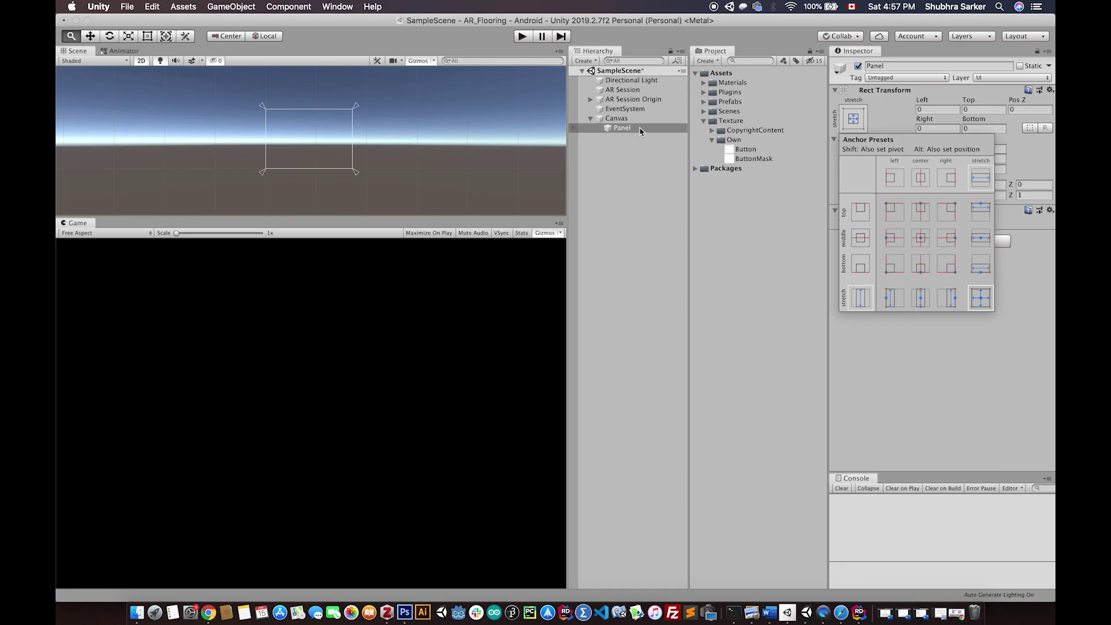
pyautogui.click(628, 171)
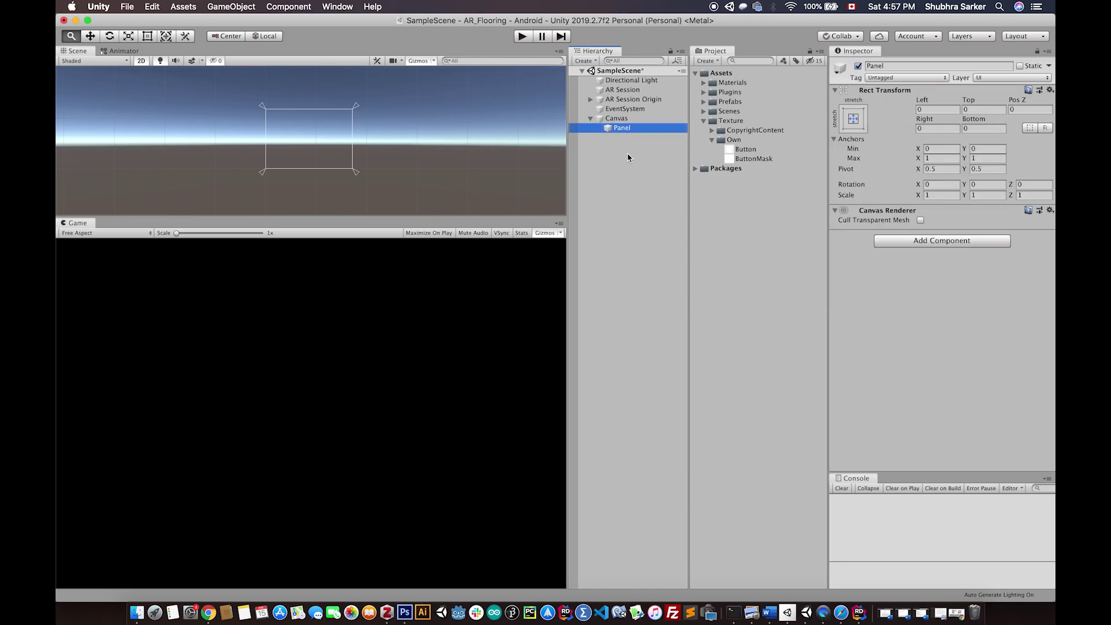
# Step: Set the canvas's UI Scale Mode to Scale With Screen Size
pyautogui.click(624, 123)
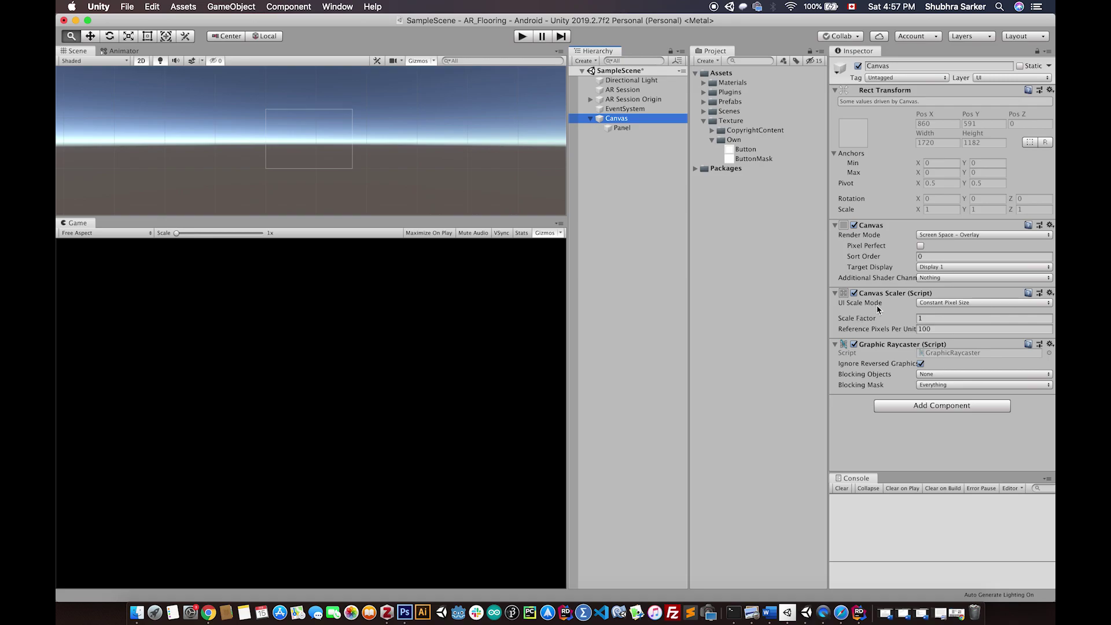
pyautogui.click(931, 309)
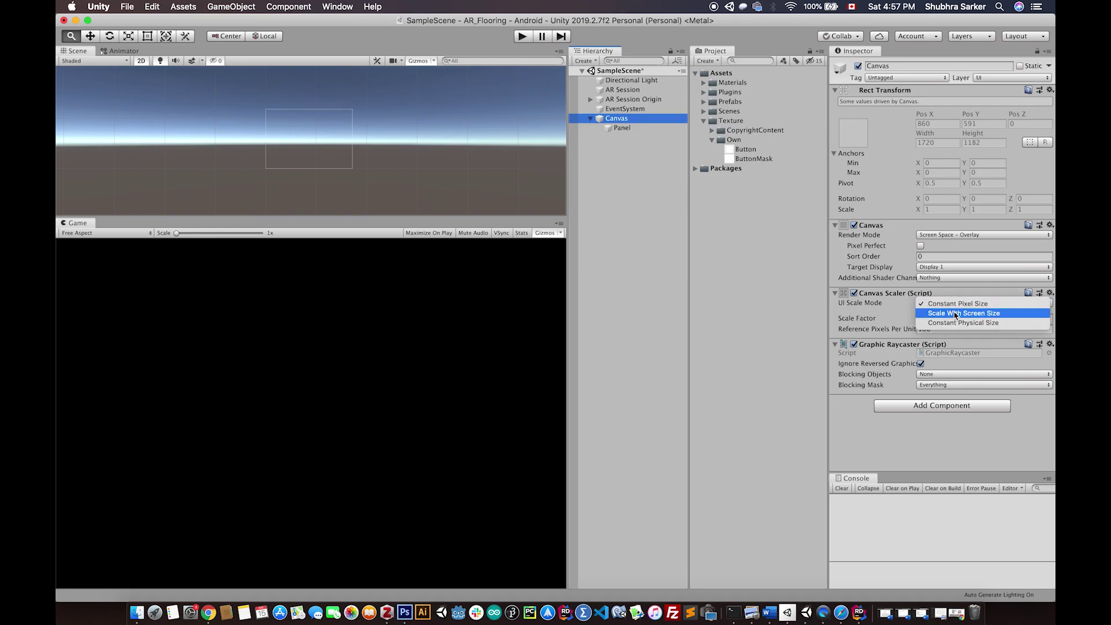
pyautogui.click(1012, 313)
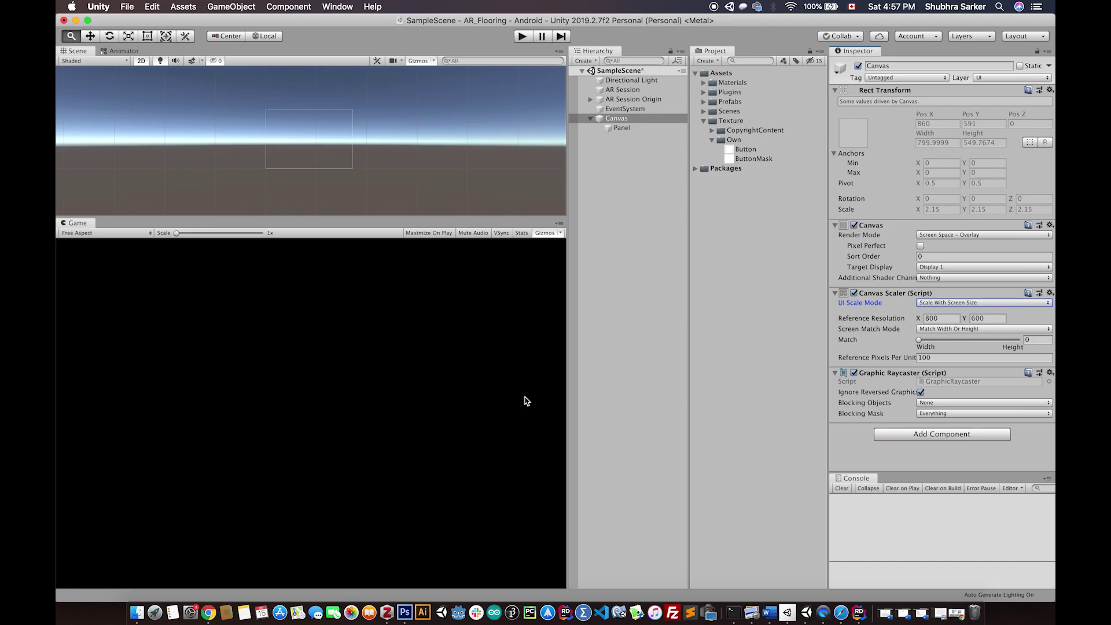
# Step: Preview the game view at 2960x1440 Landscape, 2560x1440 Portrait and 2960x1440 Portrait
pyautogui.click(130, 234)
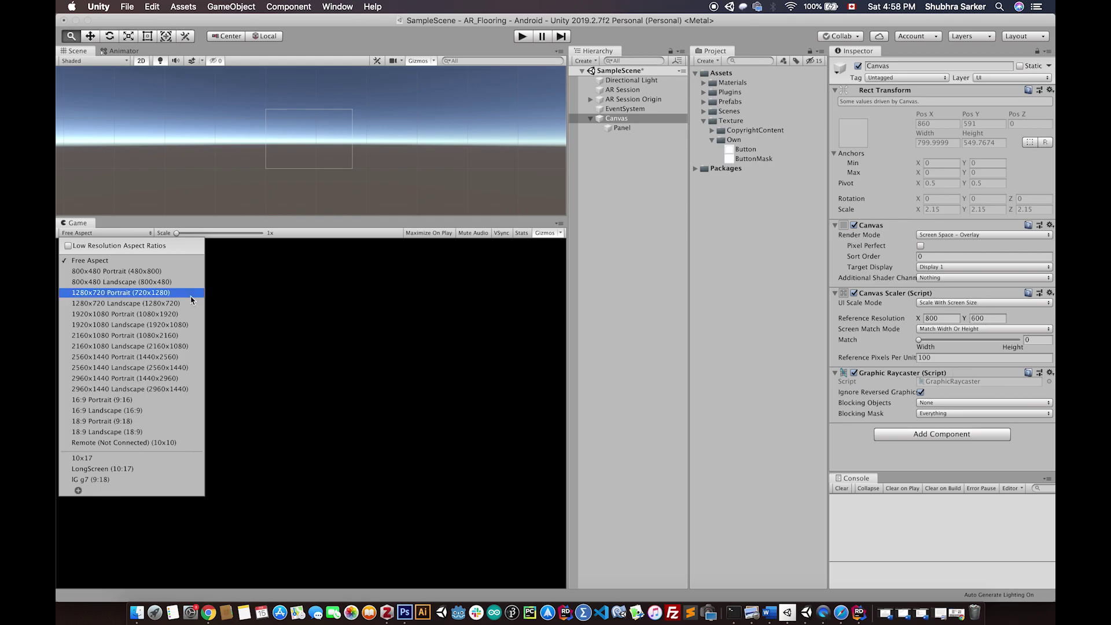
pyautogui.click(949, 319)
pyautogui.click(949, 319)
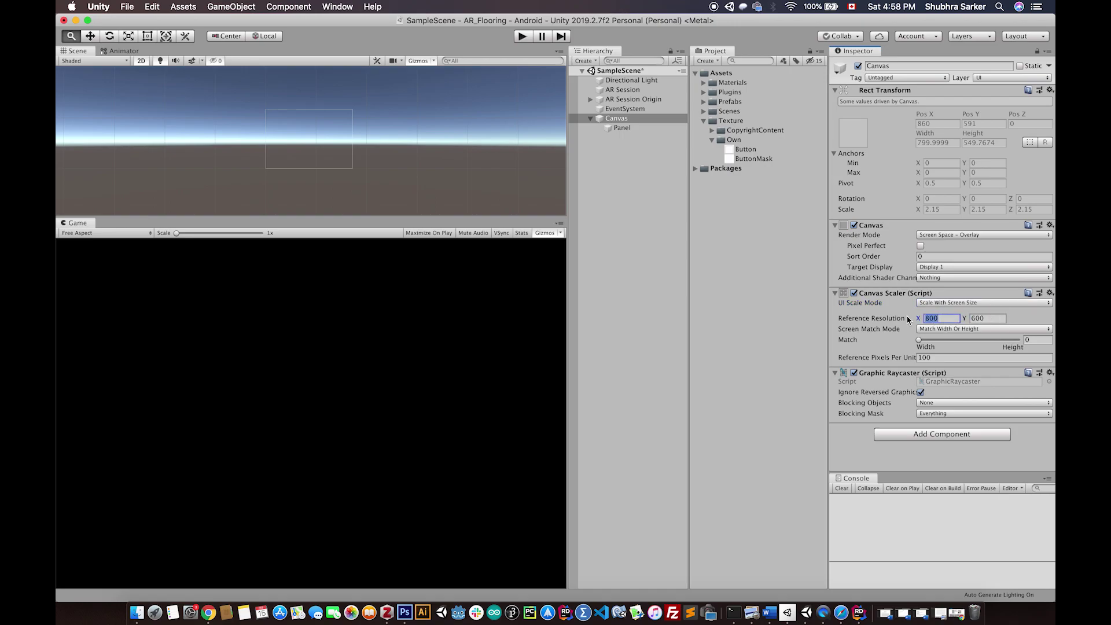
pyautogui.click(133, 233)
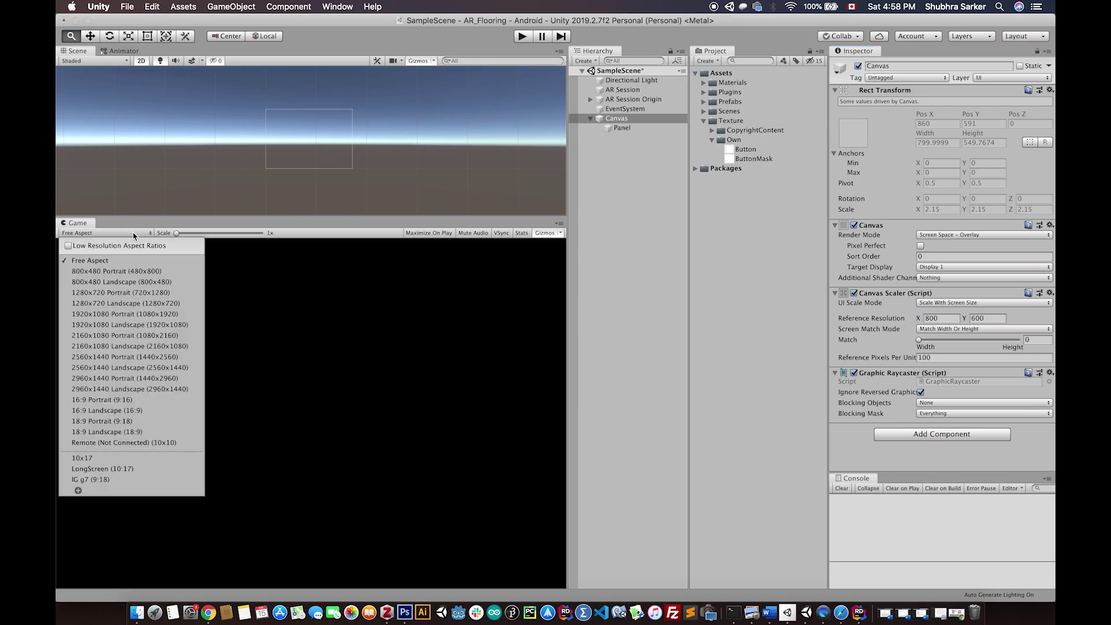
pyautogui.click(126, 389)
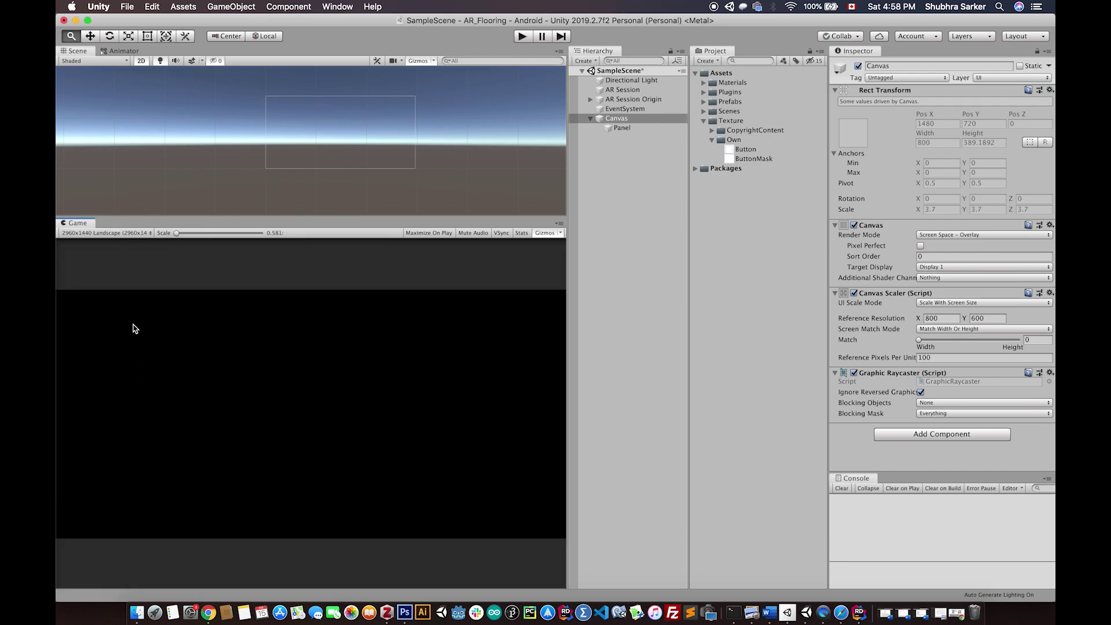
pyautogui.click(134, 233)
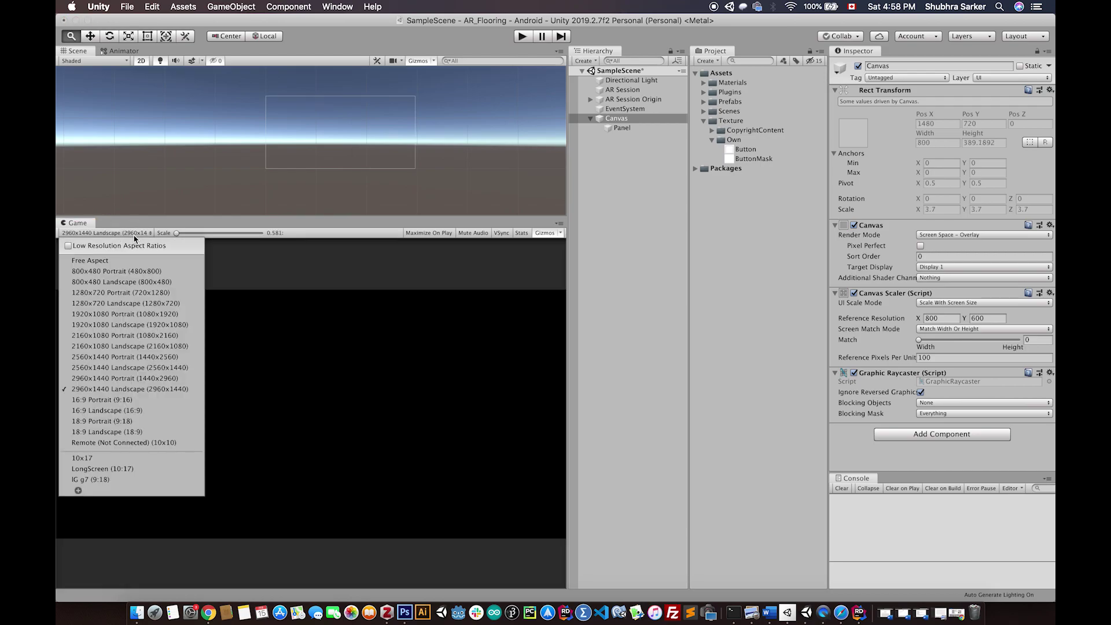
pyautogui.click(146, 357)
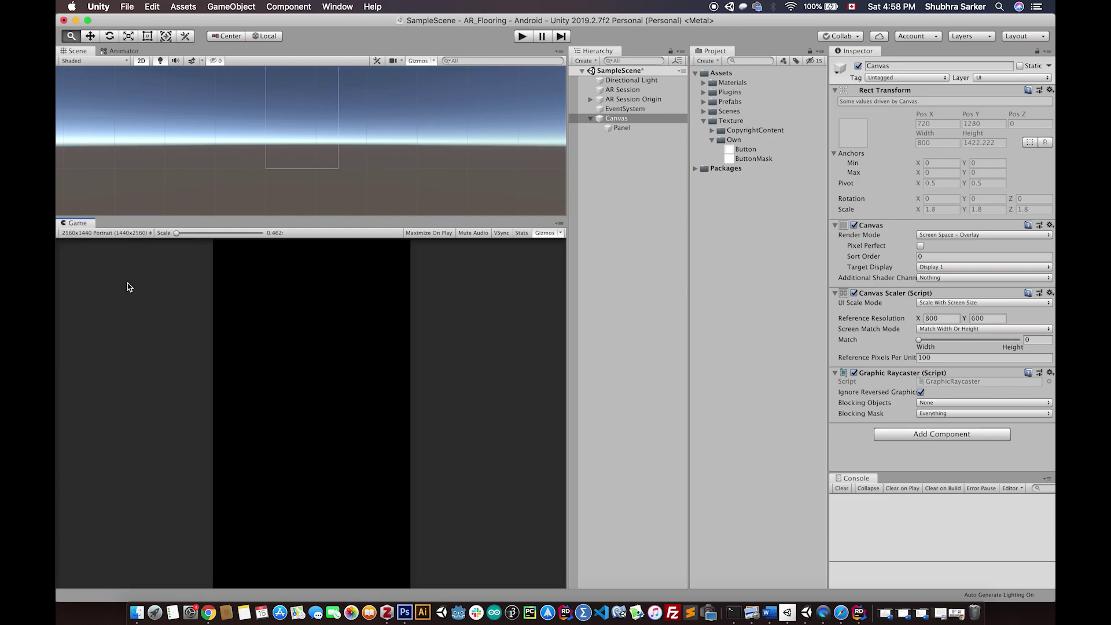
pyautogui.click(128, 234)
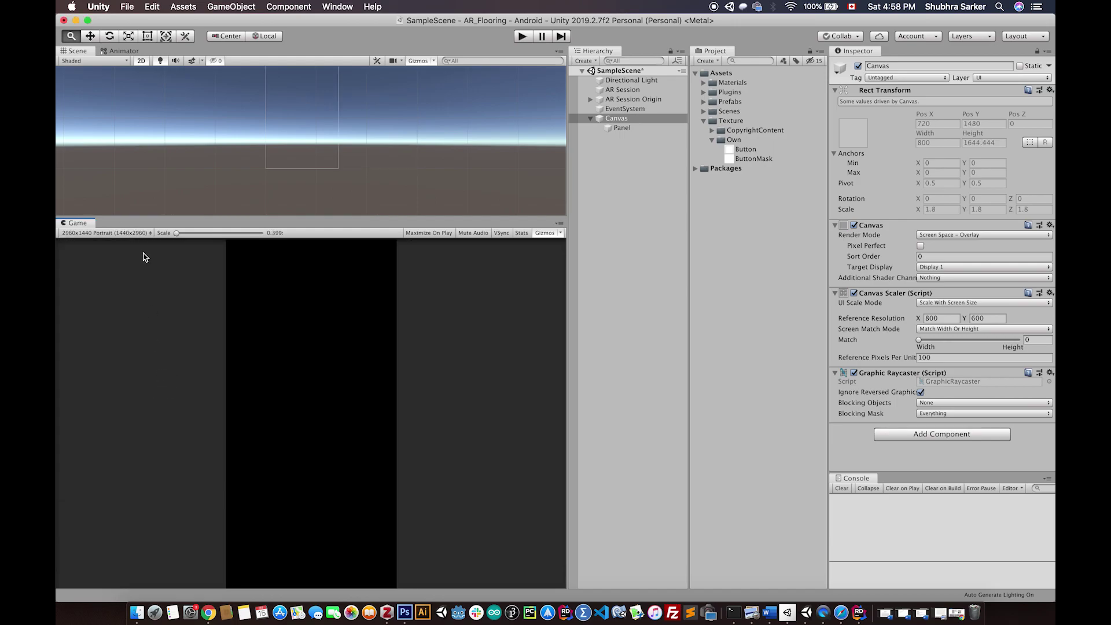
# Step: Set the game view to 2160x1080 Landscape and the canvas's reference resolution to X 2160 and Y 1080
pyautogui.click(142, 233)
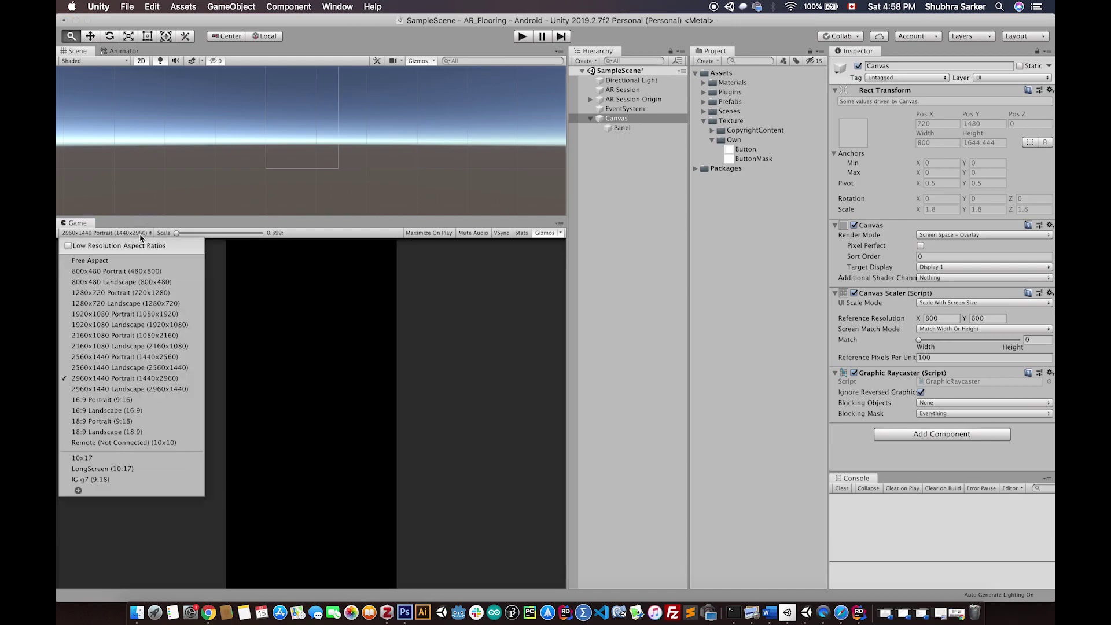
pyautogui.click(163, 346)
pyautogui.click(957, 317)
pyautogui.write('2')
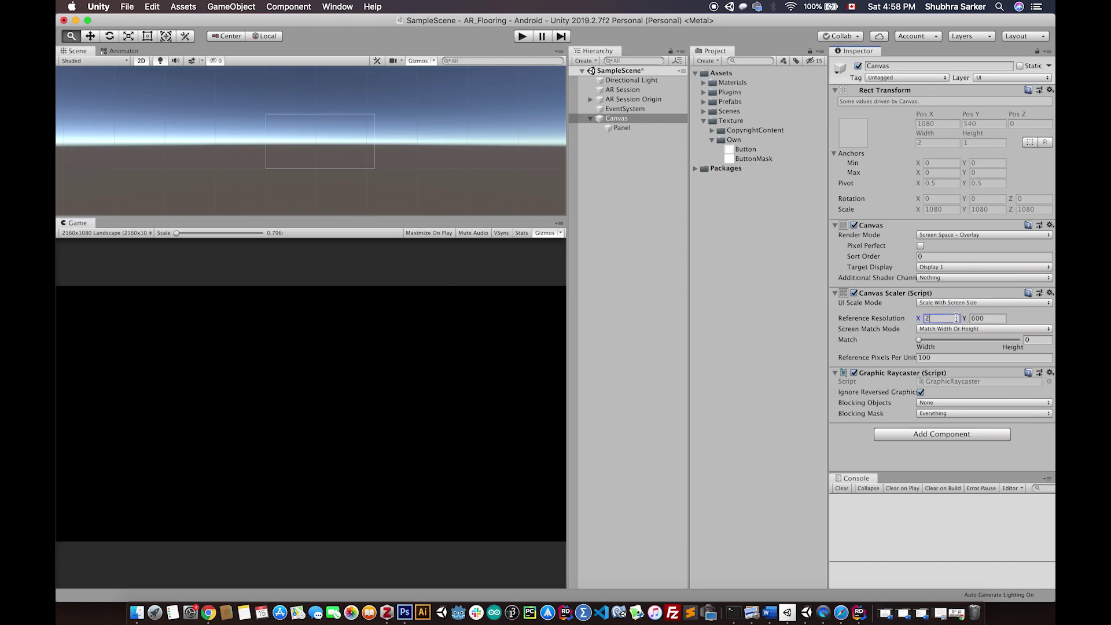
pyautogui.write('160')
pyautogui.click(989, 318)
pyautogui.write('1')
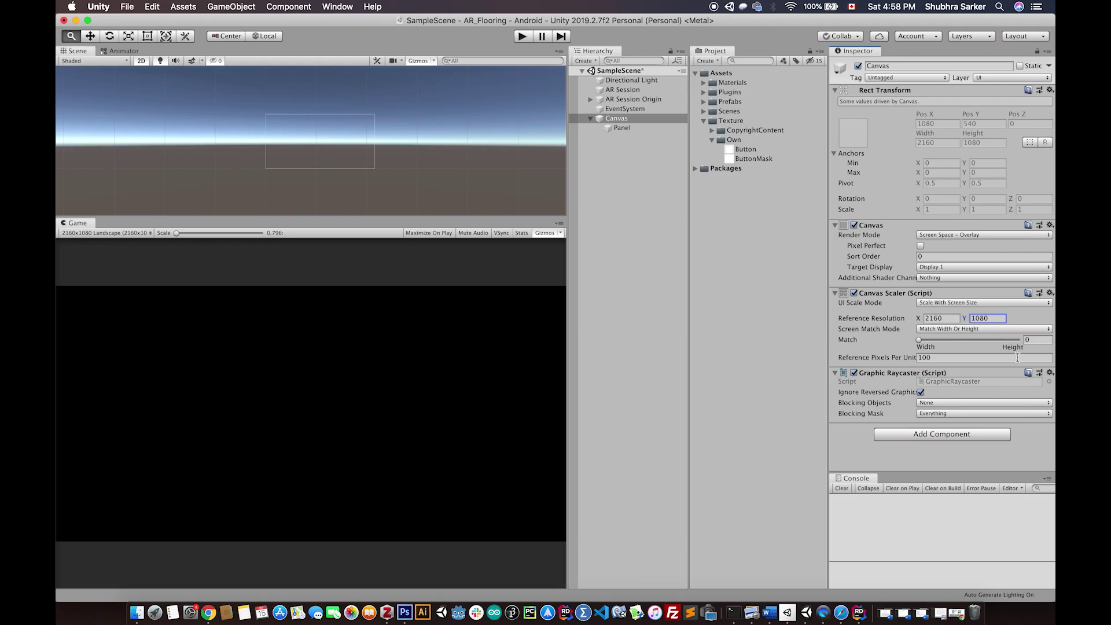
pyautogui.click(944, 318)
pyautogui.click(990, 318)
# Step: Preview the game view at 800x480 Landscape, and set it to 2960x1440 Landscape
pyautogui.click(104, 232)
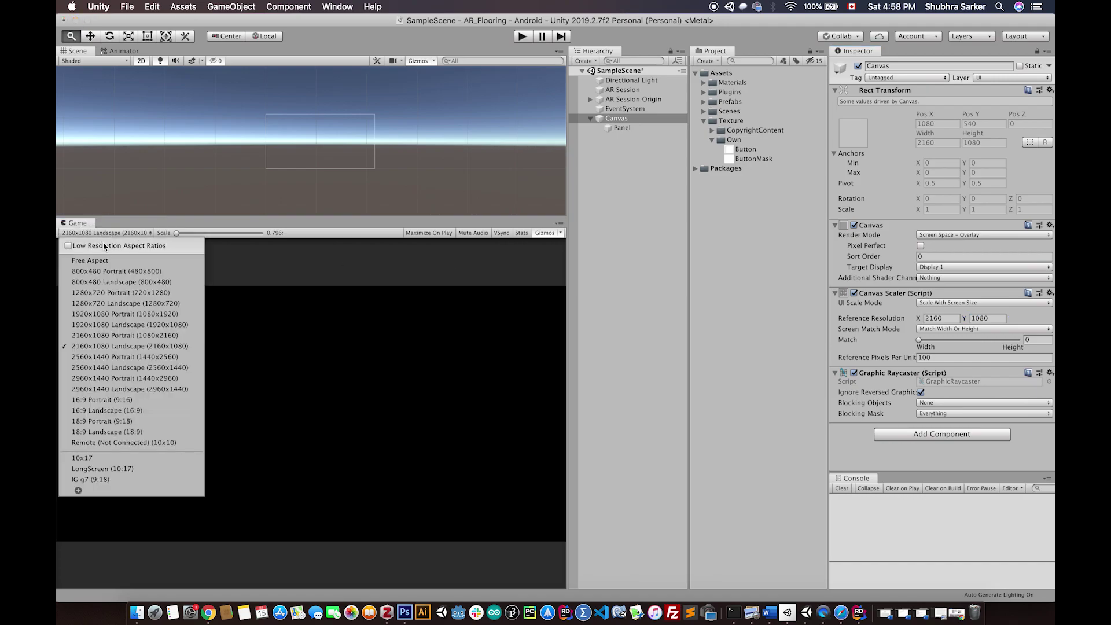
pyautogui.click(109, 283)
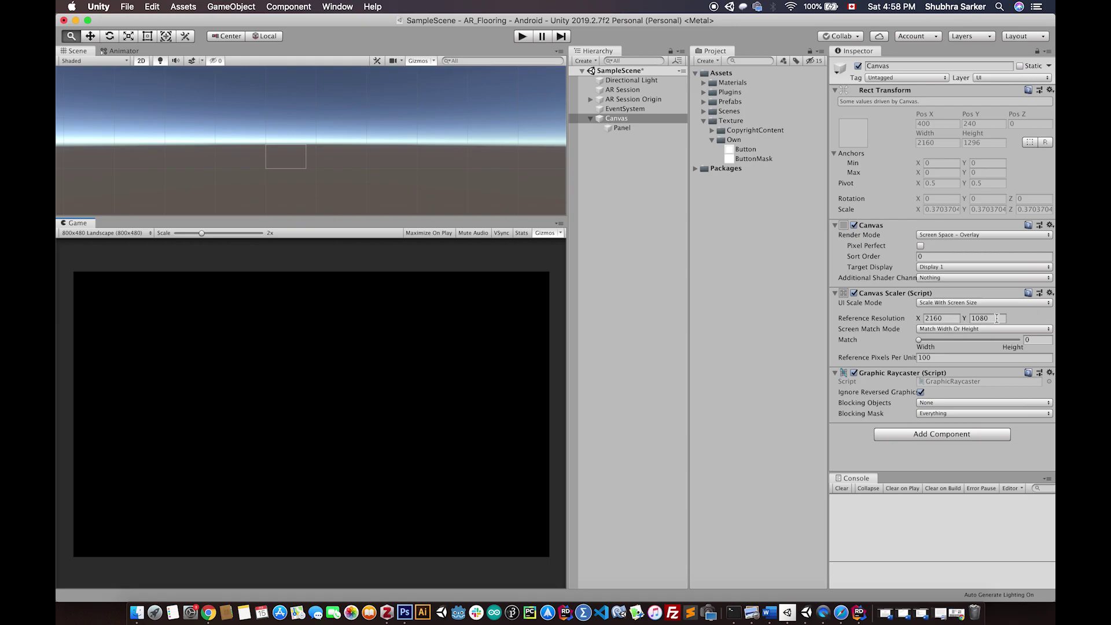
pyautogui.click(128, 233)
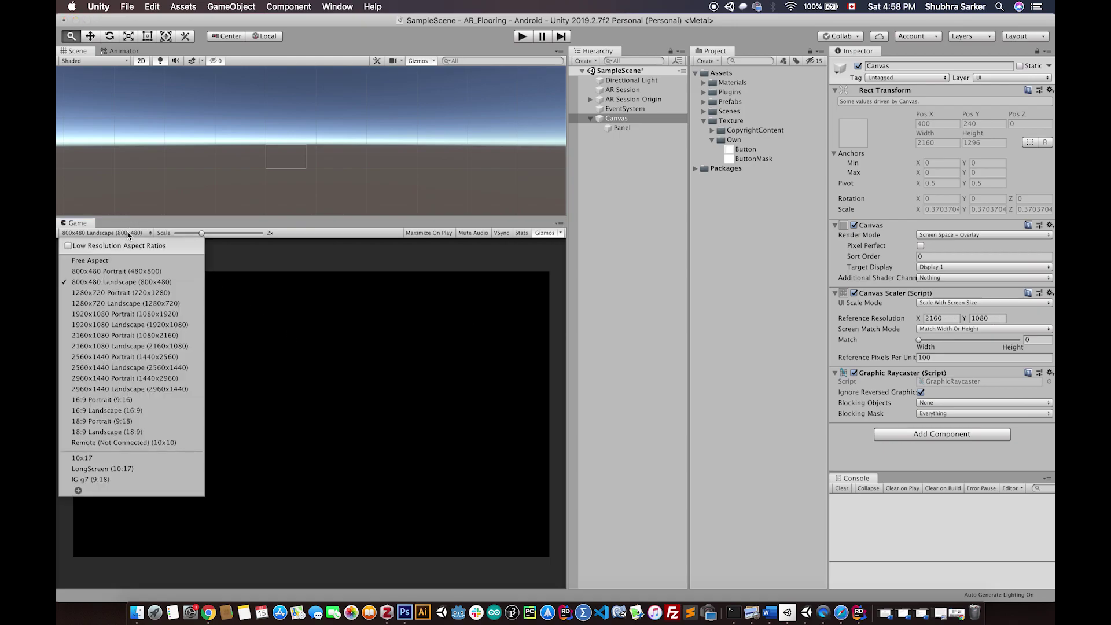
pyautogui.click(142, 389)
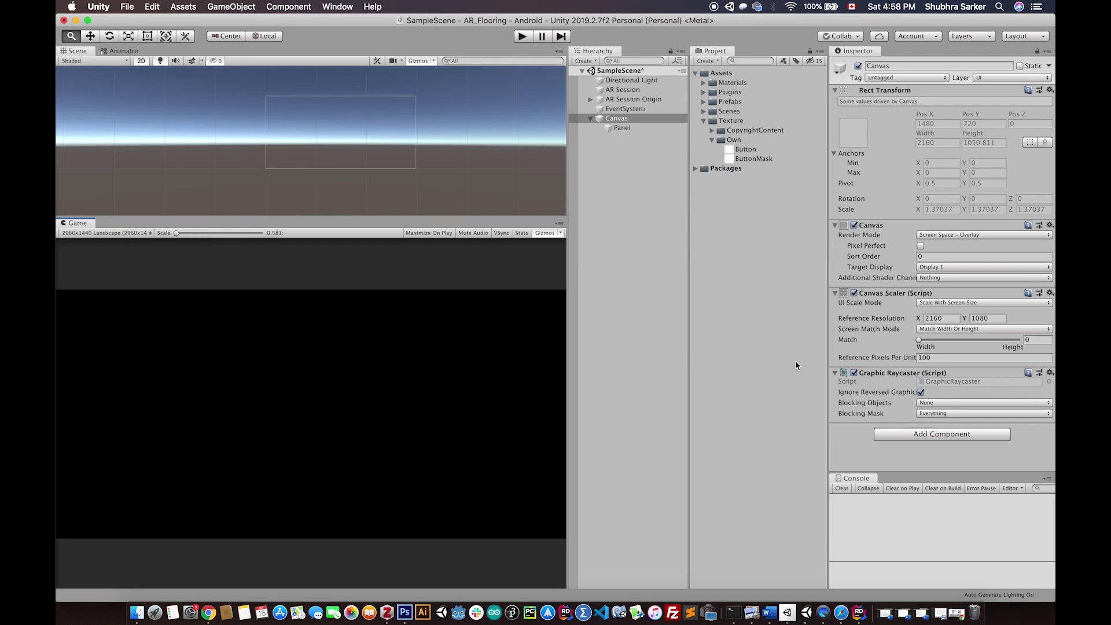
# Step: Set the Canvas Scaler's width-to-height Match value to 0.5
pyautogui.click(1040, 339)
pyautogui.write('0.5')
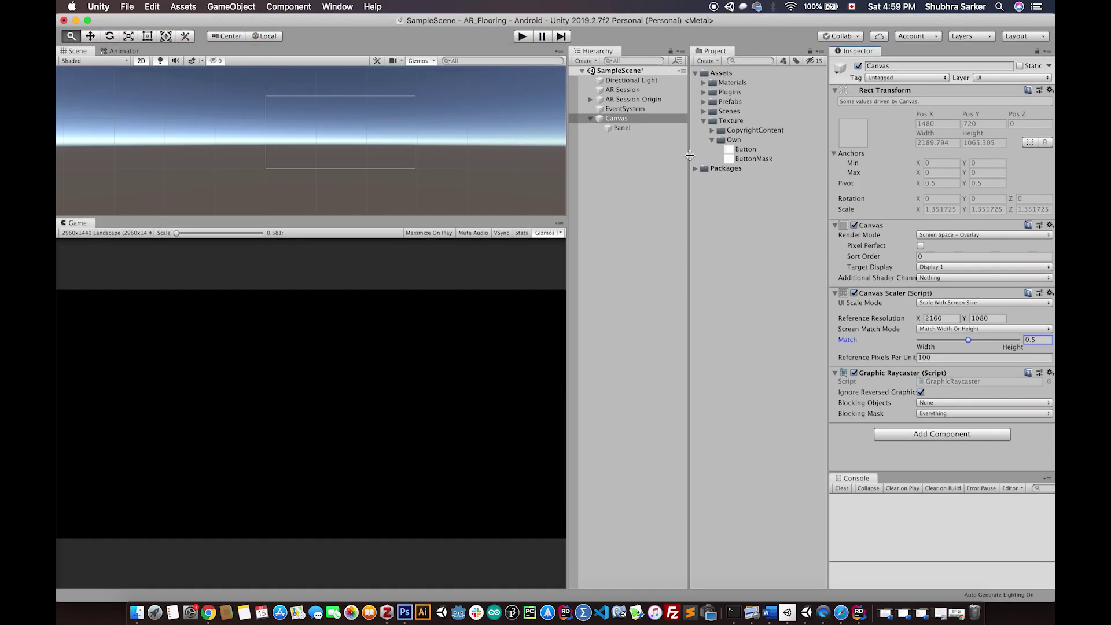
# Step: Add a second UI panel as a child of the existing panel and activate the Rect tool
pyautogui.click(622, 128)
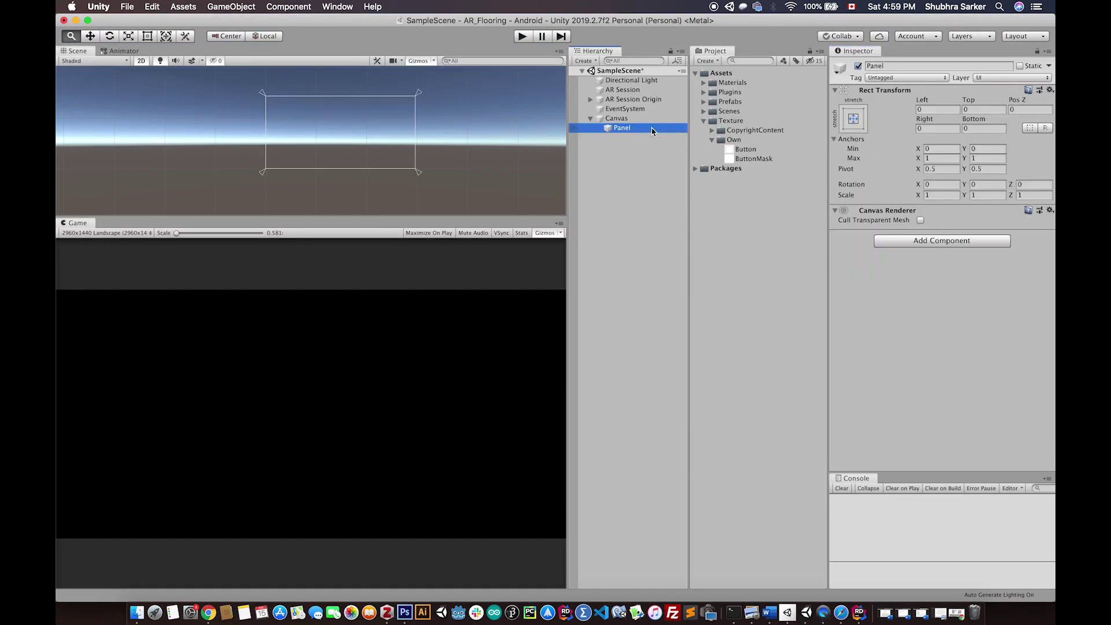
pyautogui.rightClick(635, 132)
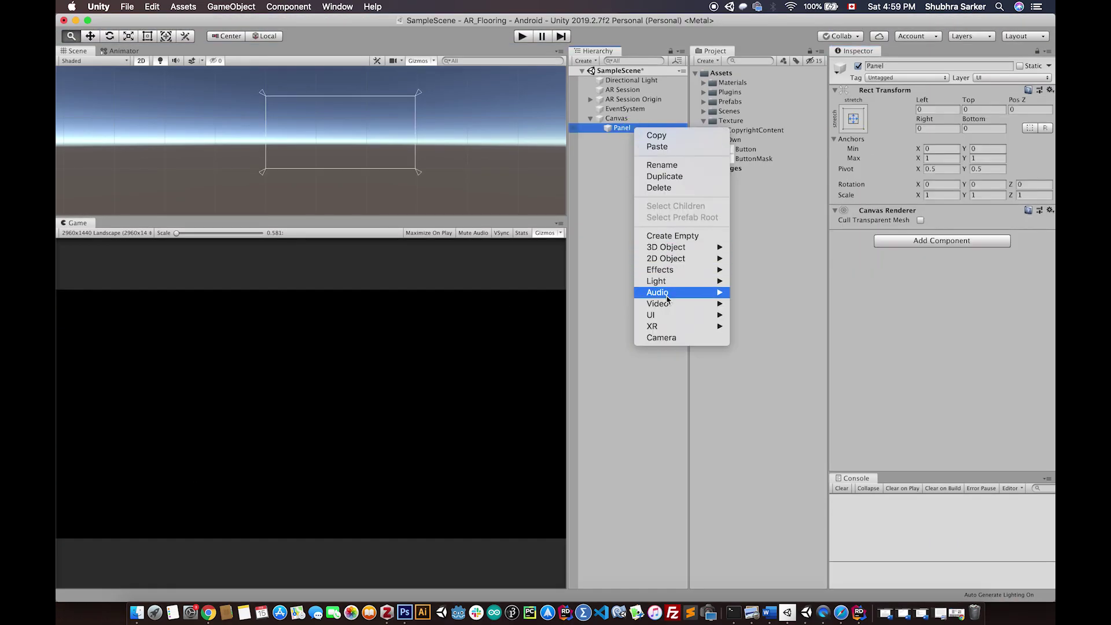
pyautogui.moveTo(681, 270)
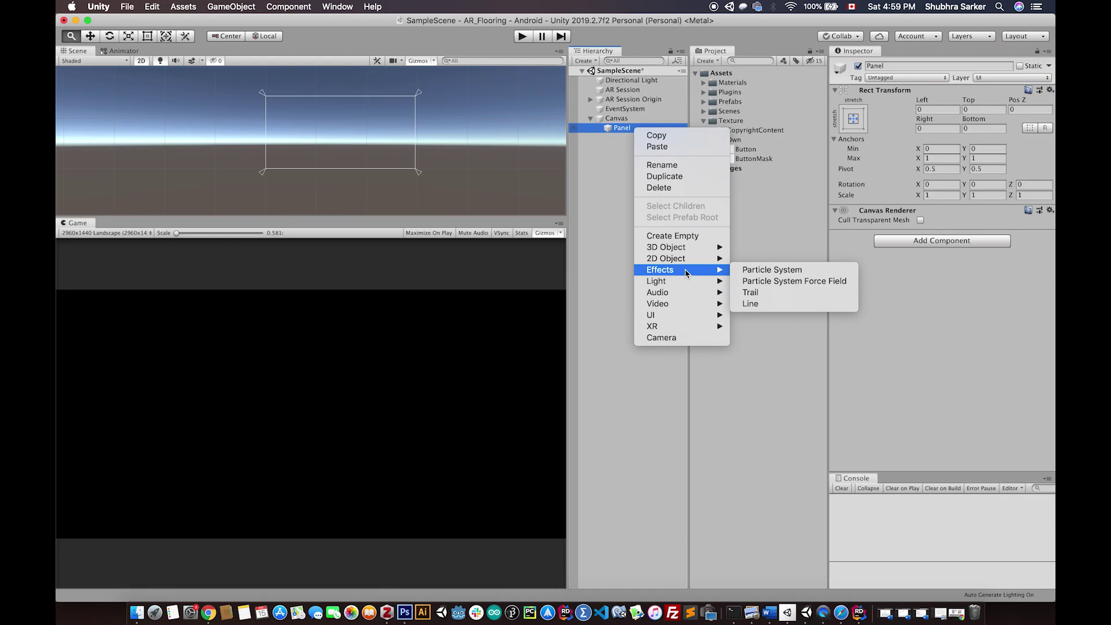
pyautogui.moveTo(688, 321)
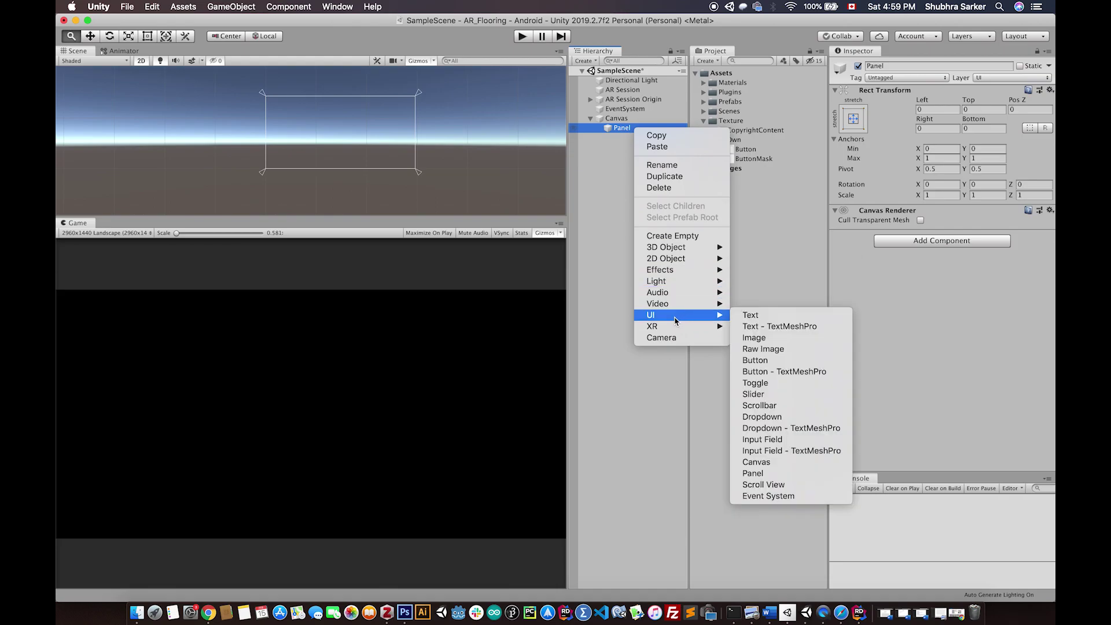
pyautogui.click(800, 475)
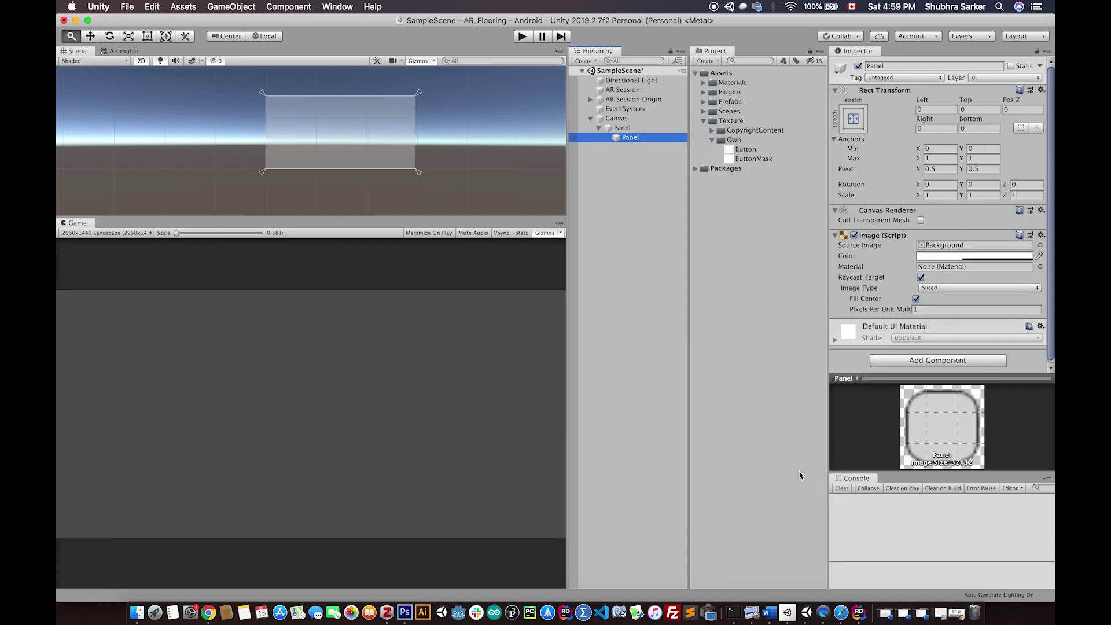
pyautogui.click(147, 36)
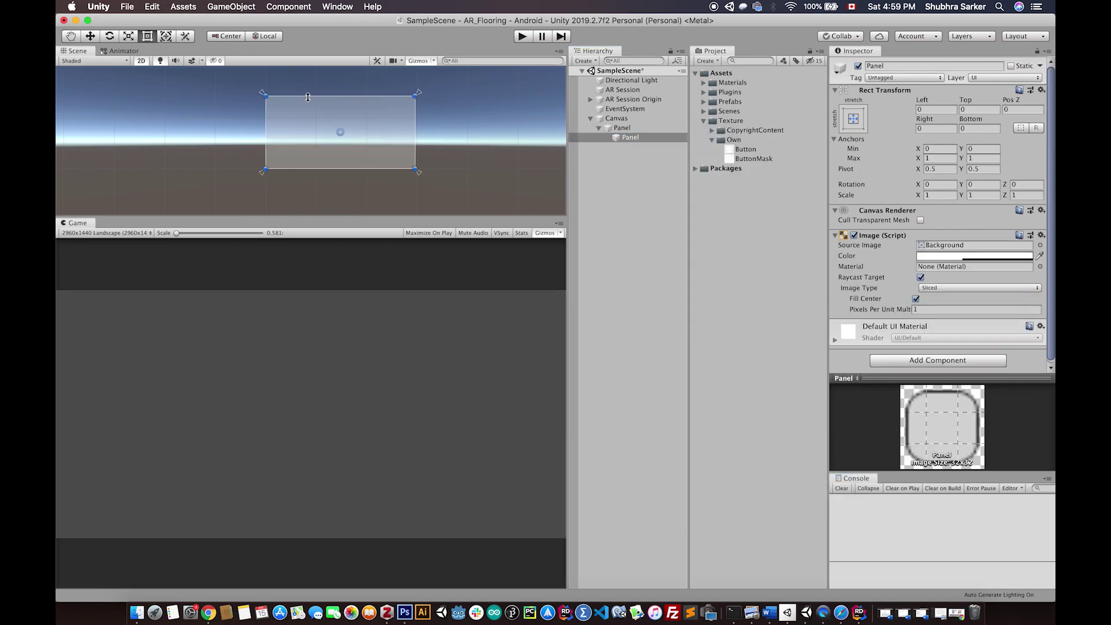
# Step: Shrink the nested panel to a bottom strip about 245 high and anchor it bottom center, including pivot and position
pyautogui.moveTo(309, 96); pyautogui.dragTo(309, 152)
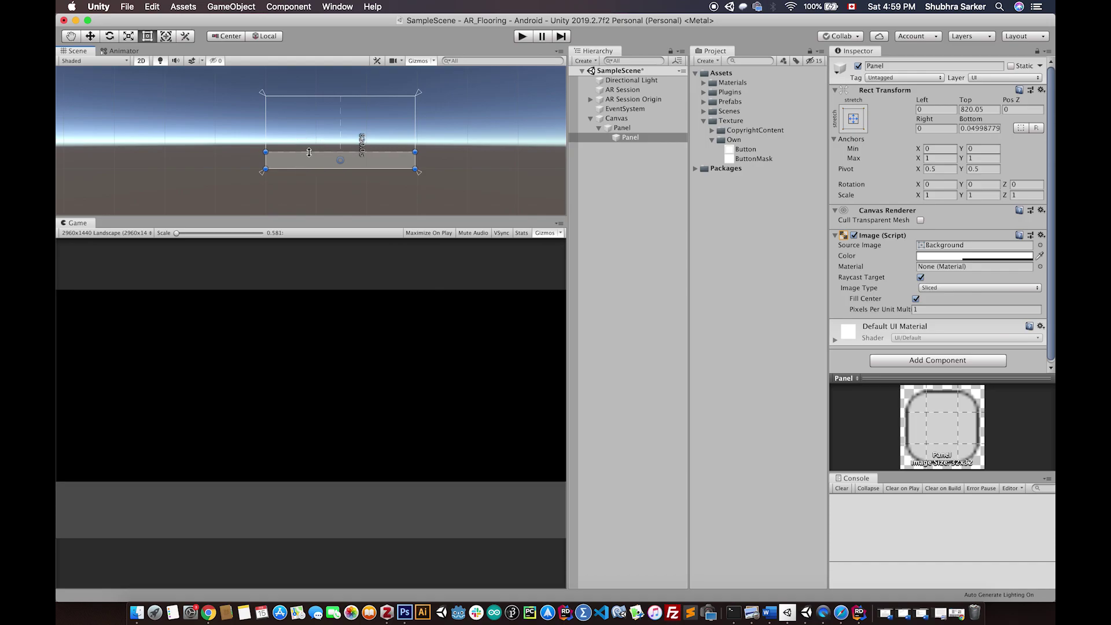
pyautogui.click(853, 119)
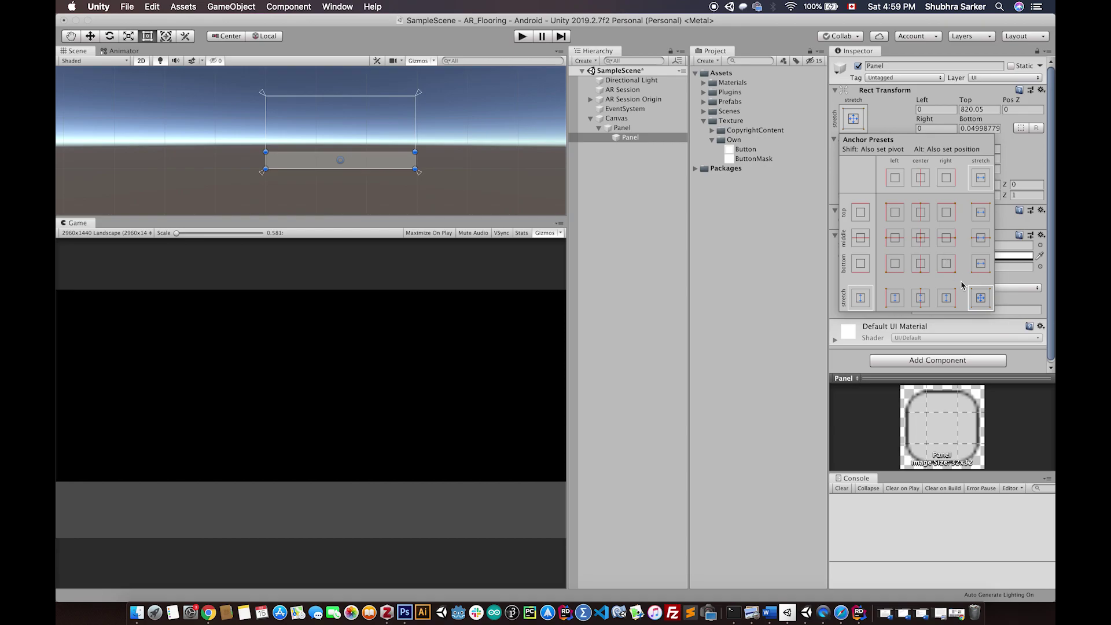
pyautogui.hotkey('shift', 'alt')
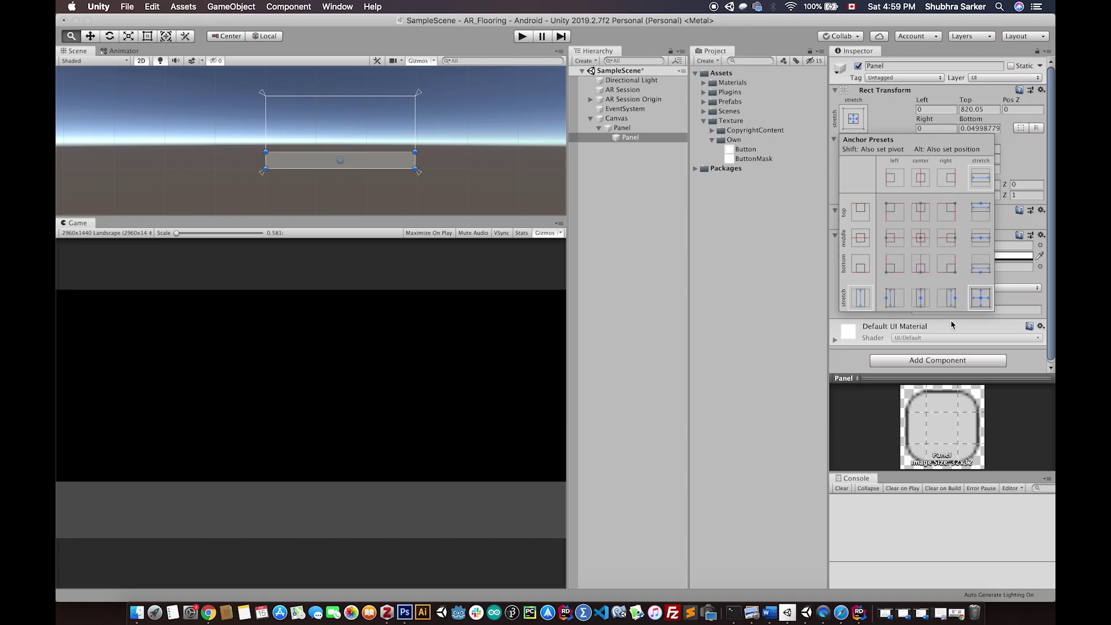
pyautogui.keyDown('alt'); pyautogui.keyDown('shift'); pyautogui.click(921, 270); pyautogui.keyUp('shift'); pyautogui.keyUp('alt')
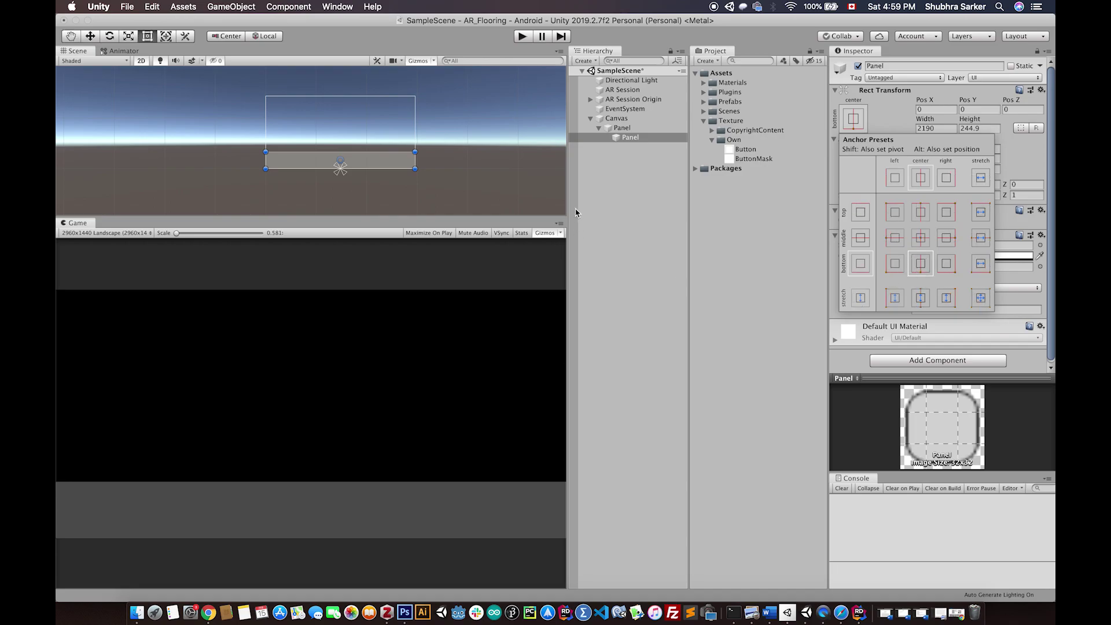
# Step: Rename the nested panel as TextureHolder
pyautogui.click(629, 140)
pyautogui.click(635, 140)
pyautogui.write('TextureHode')
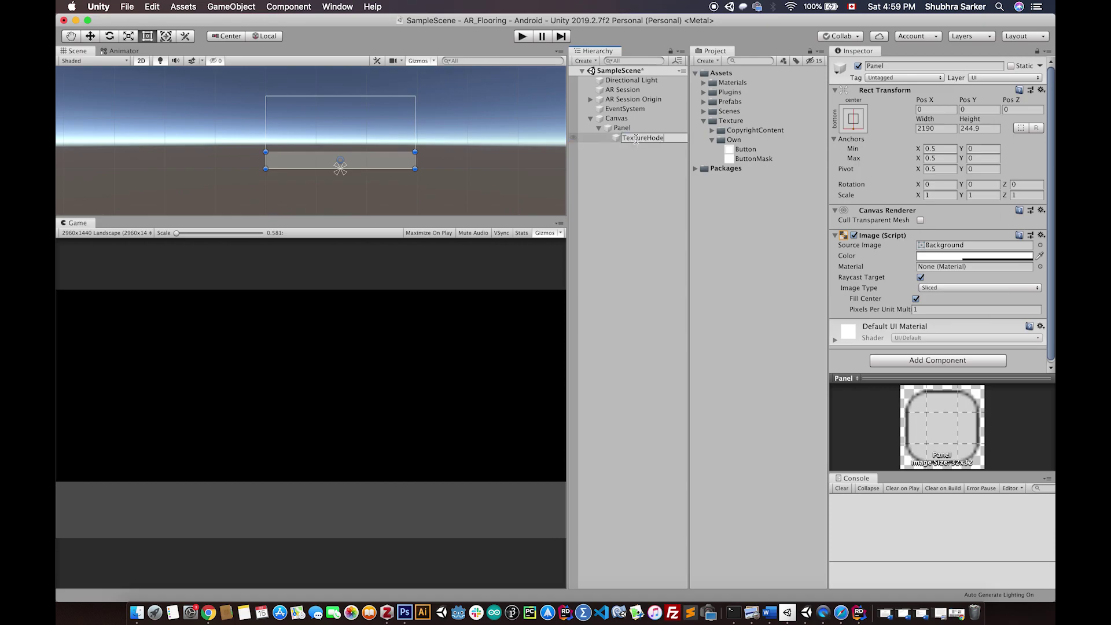
pyautogui.write('rl')
pyautogui.press('Return')
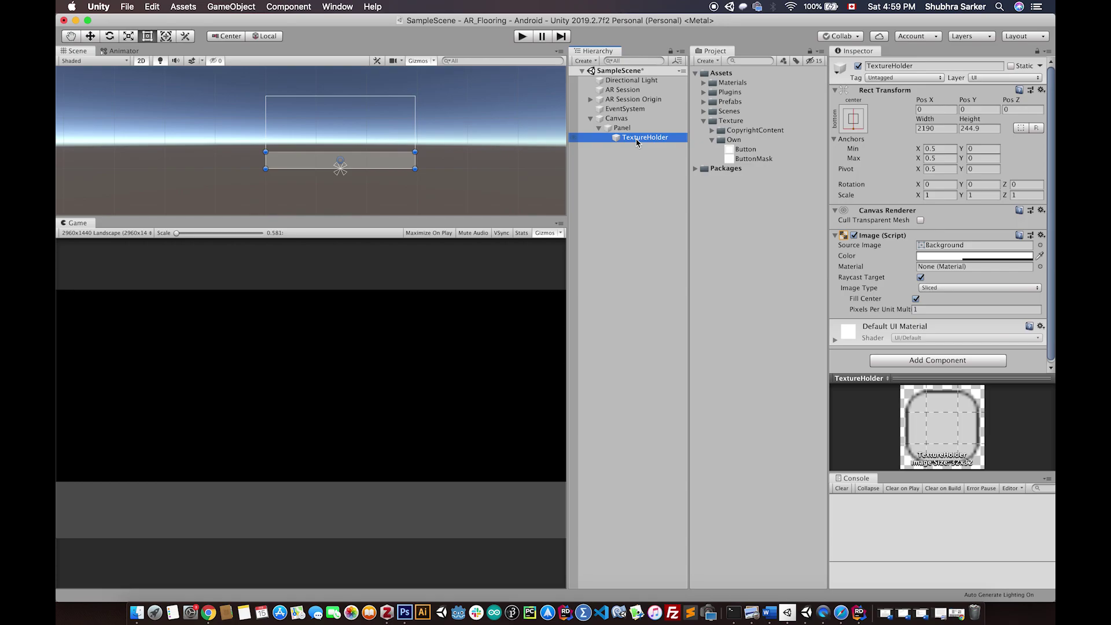
# Step: Add a Horizontal Layout Group component to TextureHolder
pyautogui.rightClick(636, 143)
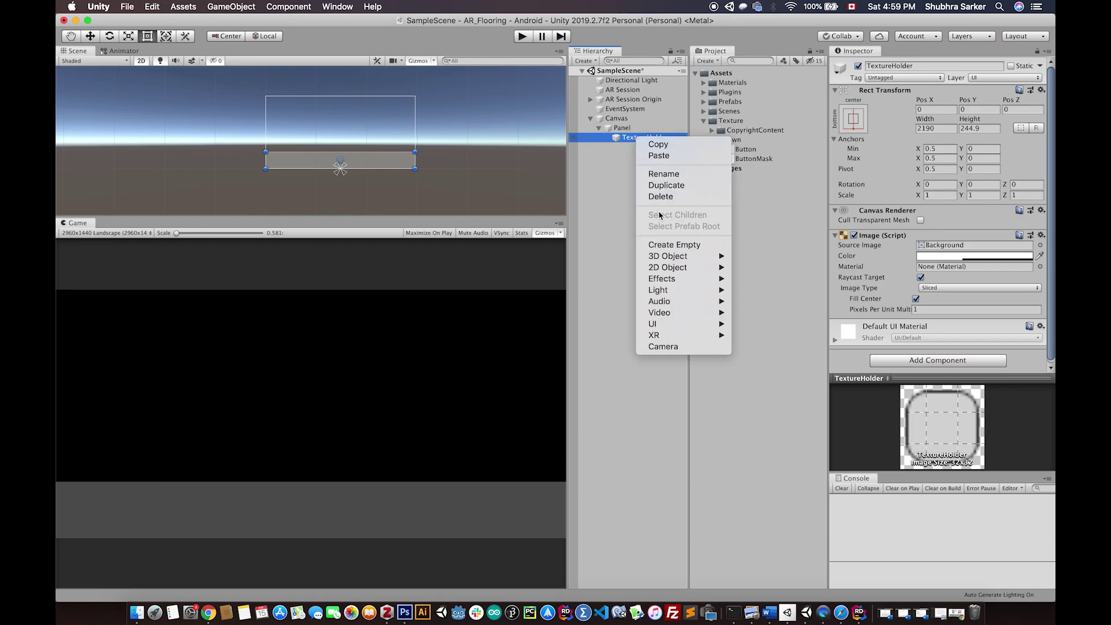
pyautogui.click(946, 361)
pyautogui.click(945, 361)
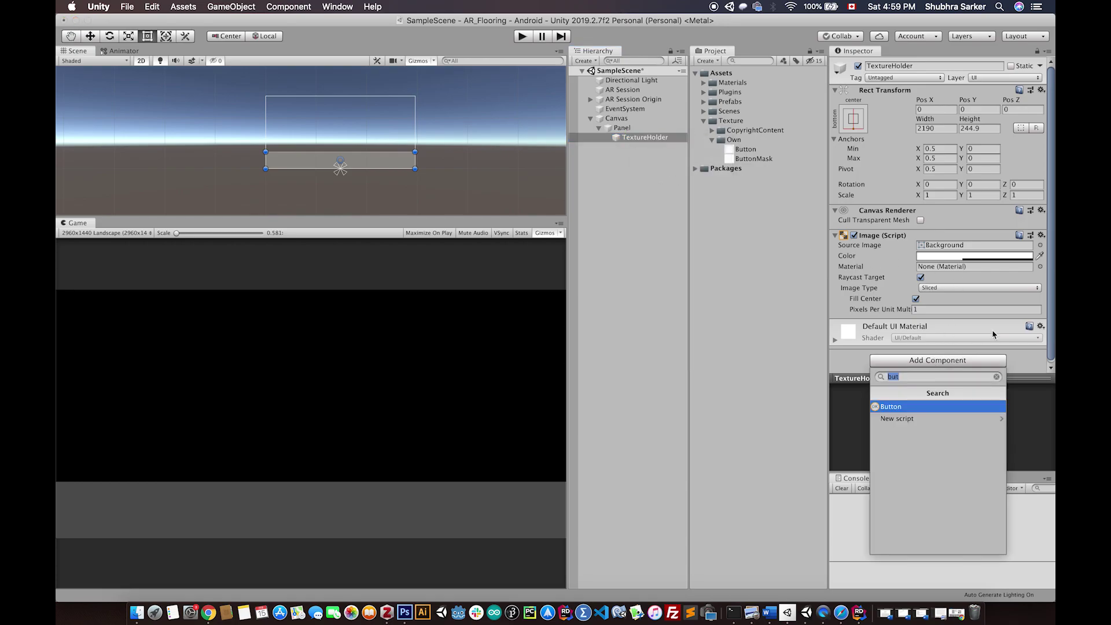
pyautogui.write('lay')
pyautogui.press('Down')
pyautogui.press('Down')
pyautogui.press('Down')
pyautogui.press('Down')
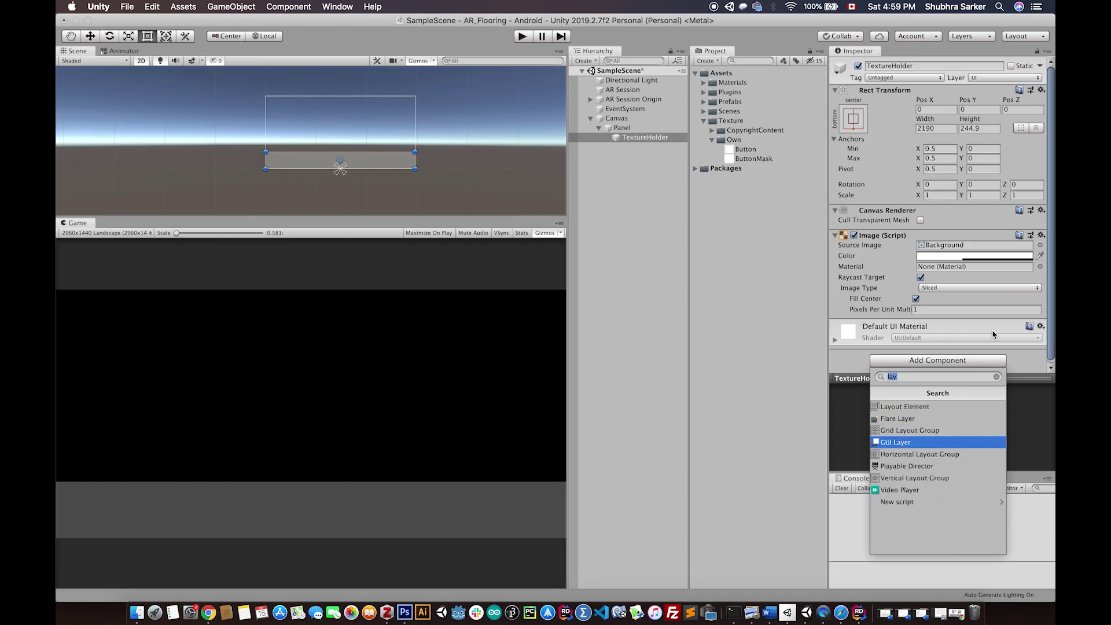
pyautogui.click(957, 455)
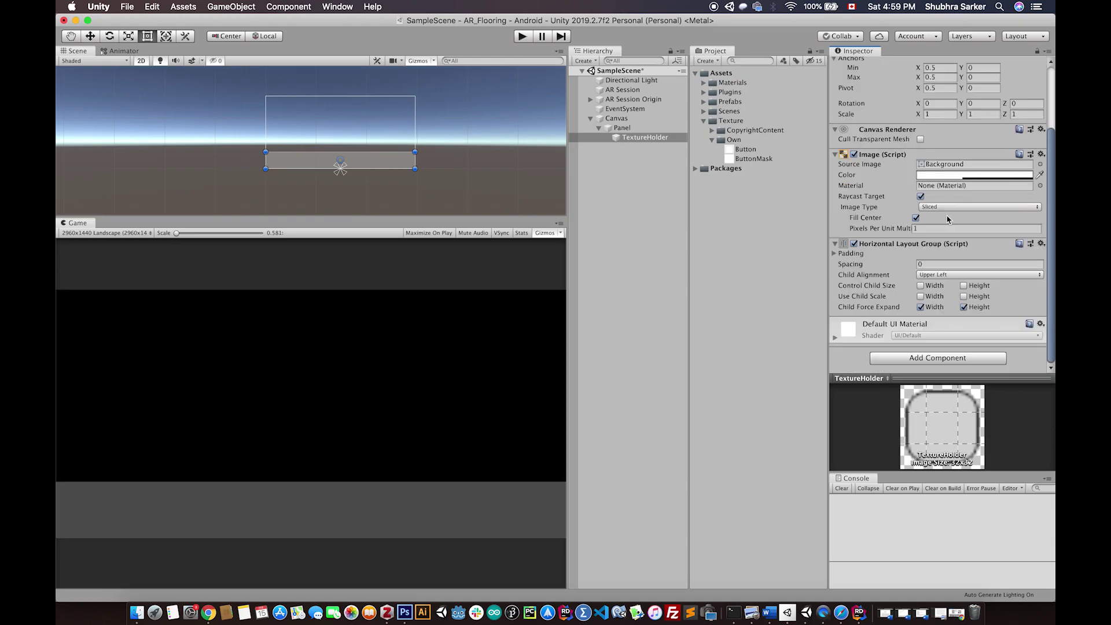
pyautogui.hotkey('shift', 'space')
pyautogui.hotkey('shift', 'space')
pyautogui.scroll(5, 287, 166)
pyautogui.scroll(-3, 284, 167)
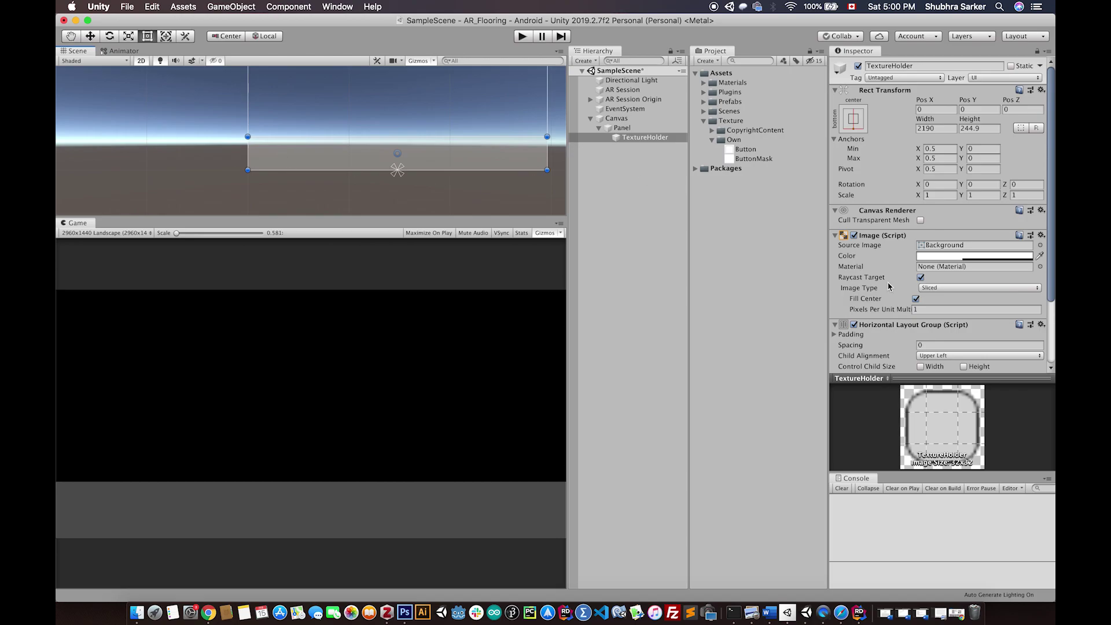
pyautogui.scroll(-3, 889, 286)
pyautogui.click(833, 253)
pyautogui.click(834, 253)
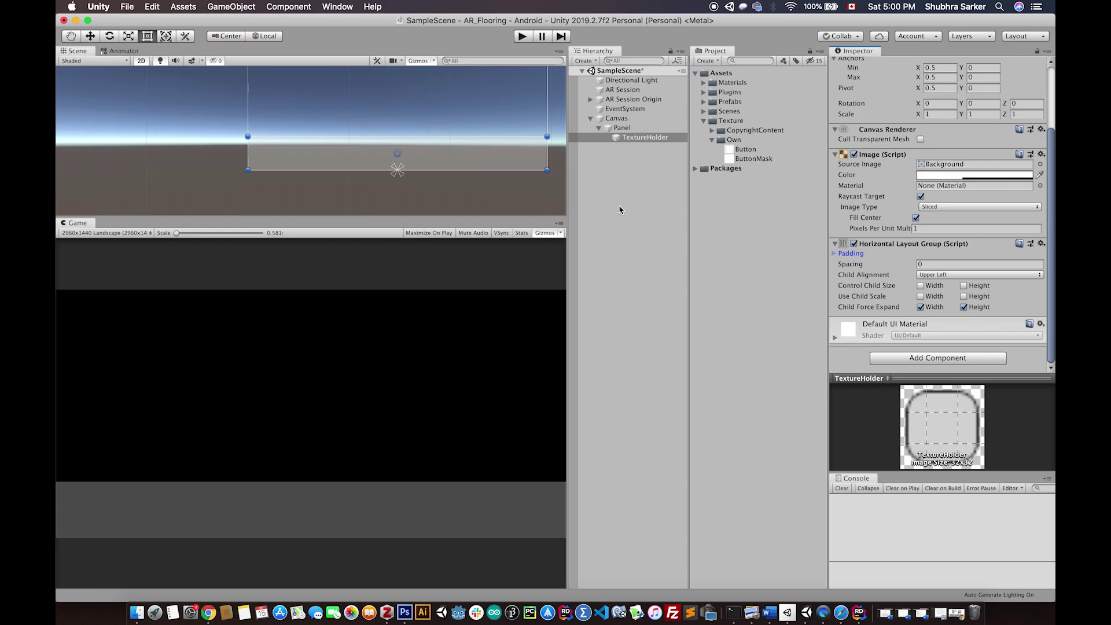
# Step: Add a UI Raw Image as a child of TextureHolder
pyautogui.click(632, 136)
pyautogui.scroll(3, 535, 169)
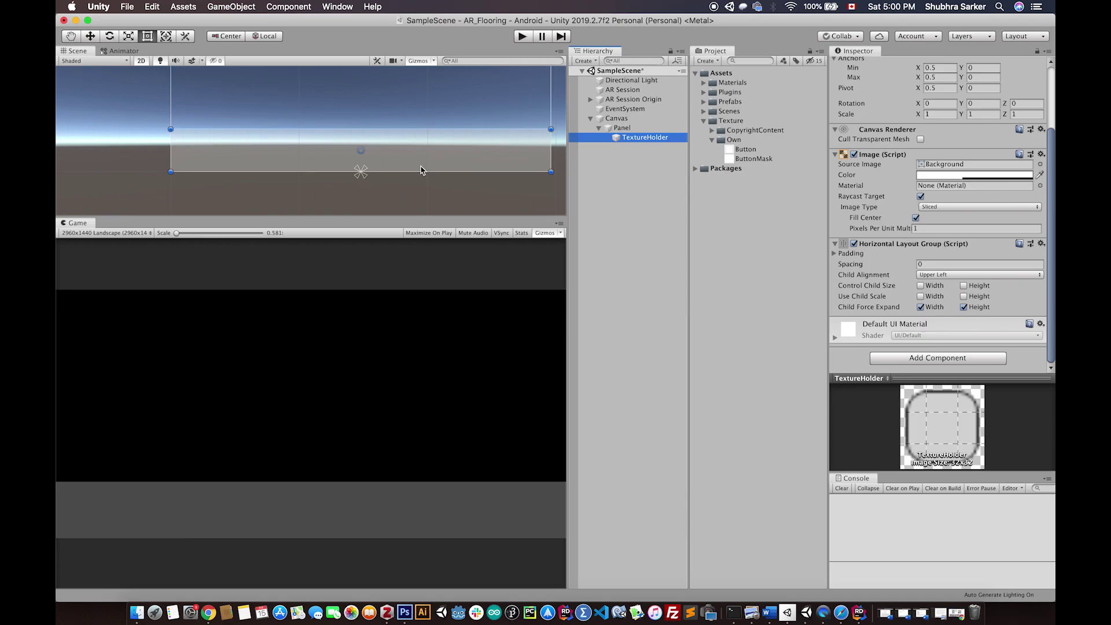
pyautogui.click(70, 36)
pyautogui.moveTo(211, 106); pyautogui.dragTo(154, 135)
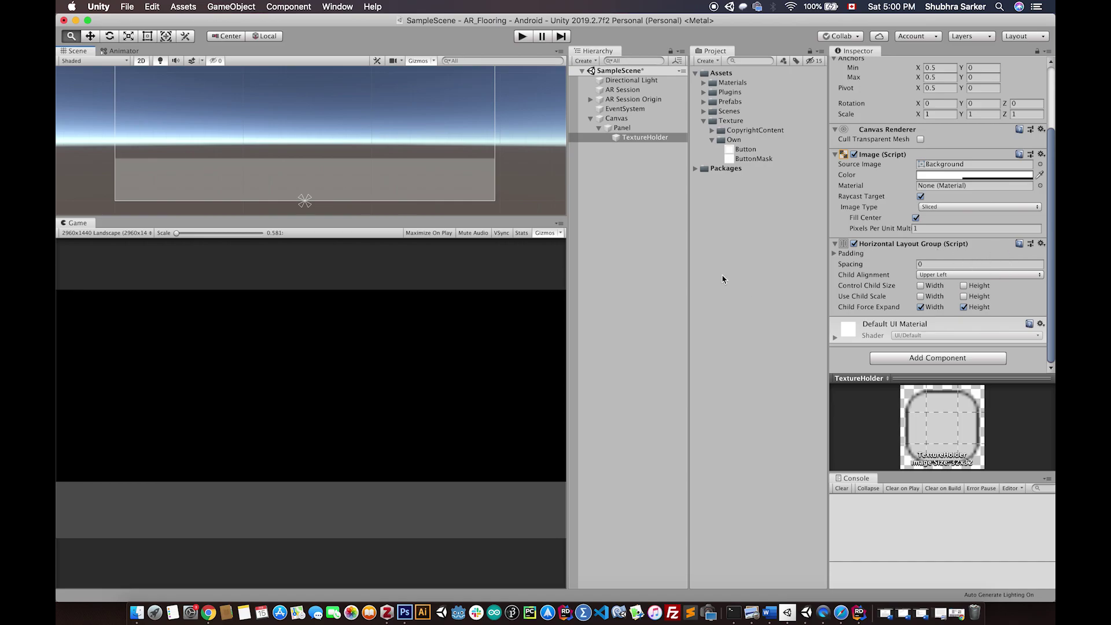
pyautogui.click(639, 138)
pyautogui.rightClick(639, 138)
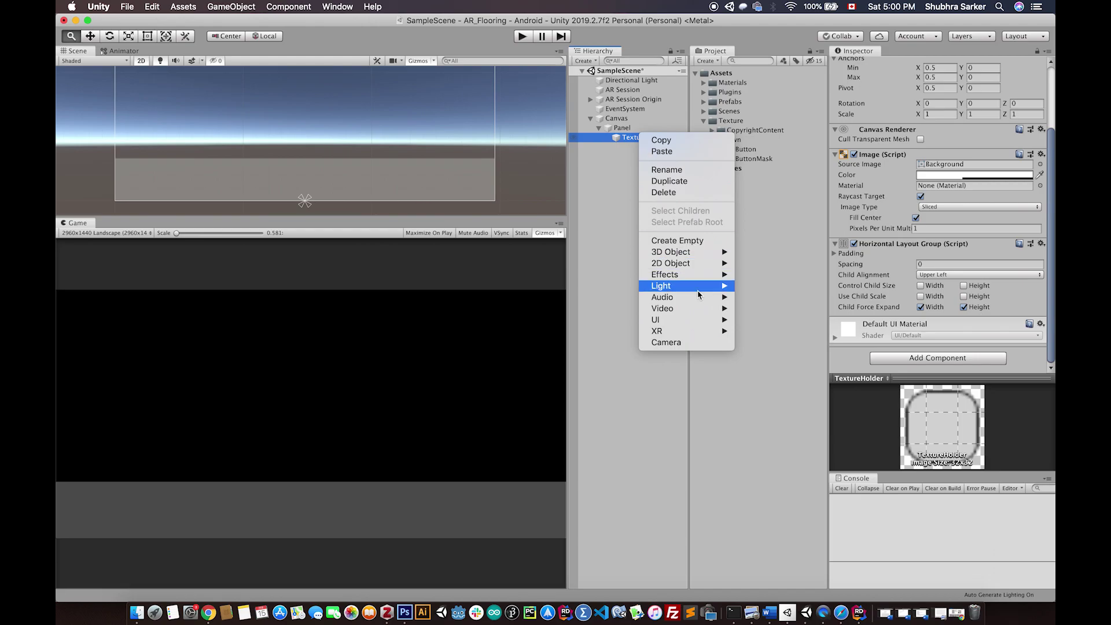
pyautogui.moveTo(700, 321)
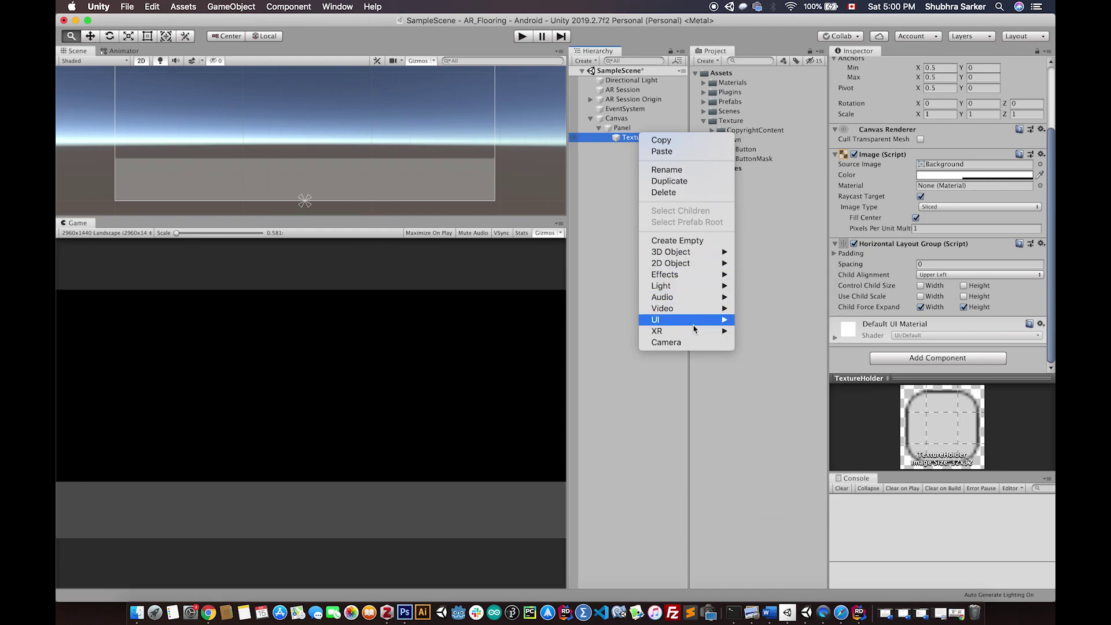
pyautogui.click(768, 353)
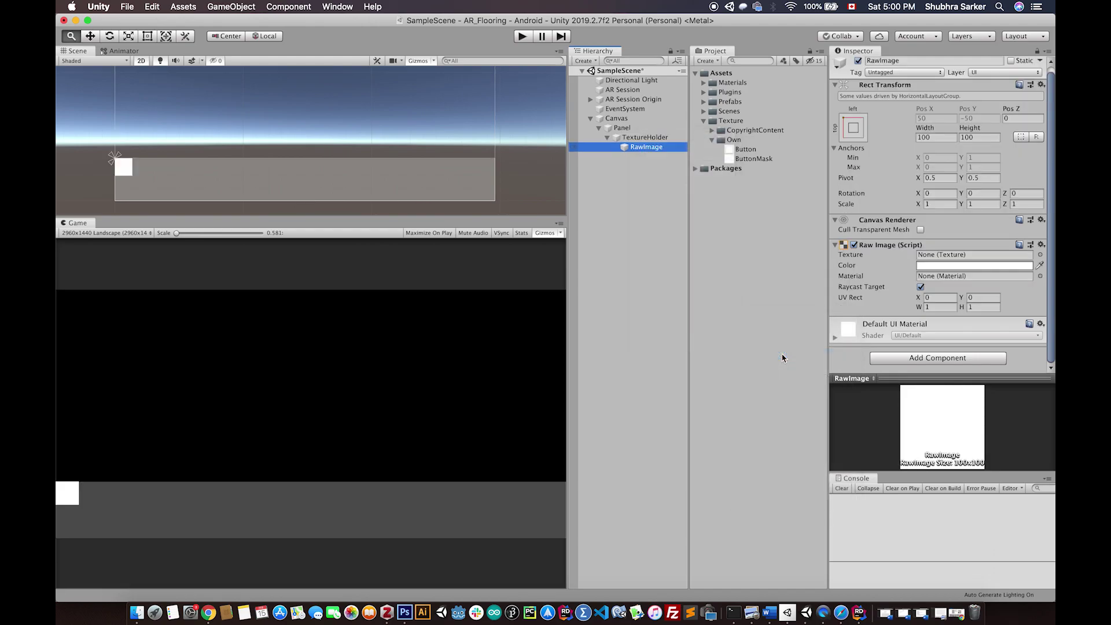
# Step: Enlarge the raw image to a square of about 217 by 217 with the Rect tool
pyautogui.doubleClick(645, 148)
pyautogui.press('t')
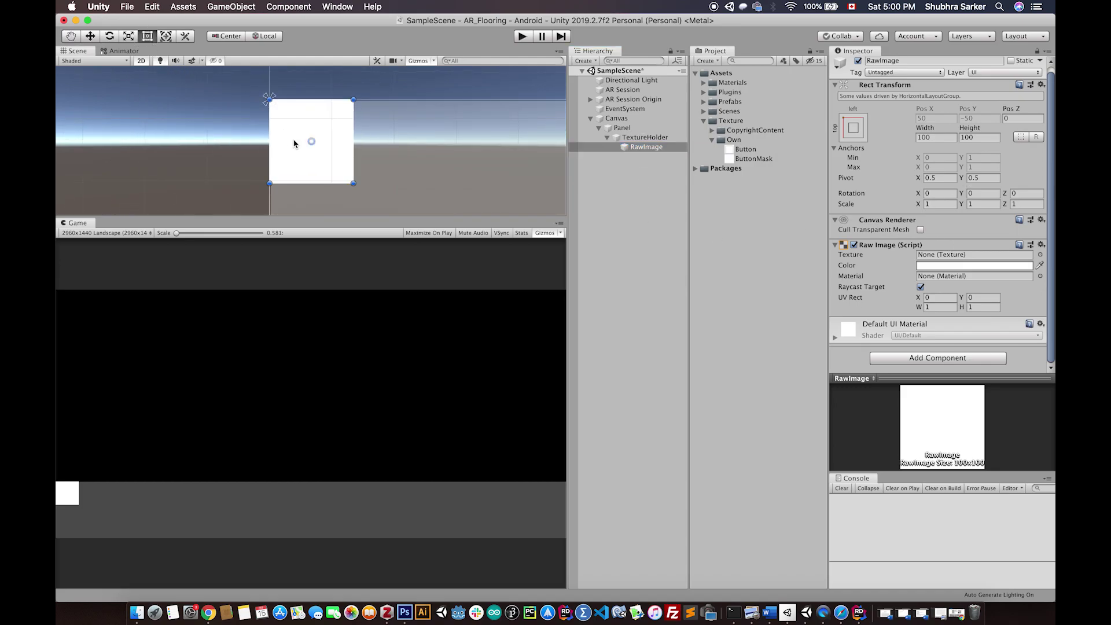
pyautogui.moveTo(351, 181); pyautogui.dragTo(453, 285)
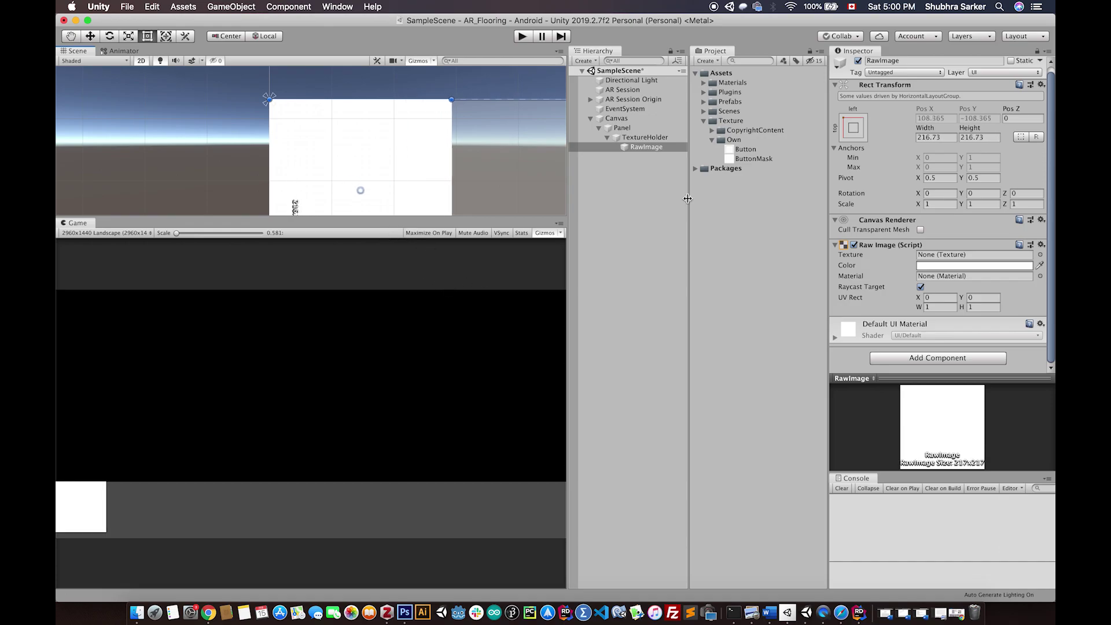
# Step: Duplicate RawImage five times inside TextureHolder to make a row of six
pyautogui.click(658, 147)
pyautogui.press('super+d')
pyautogui.press('super+d')
pyautogui.press('super+d')
pyautogui.press('super+d')
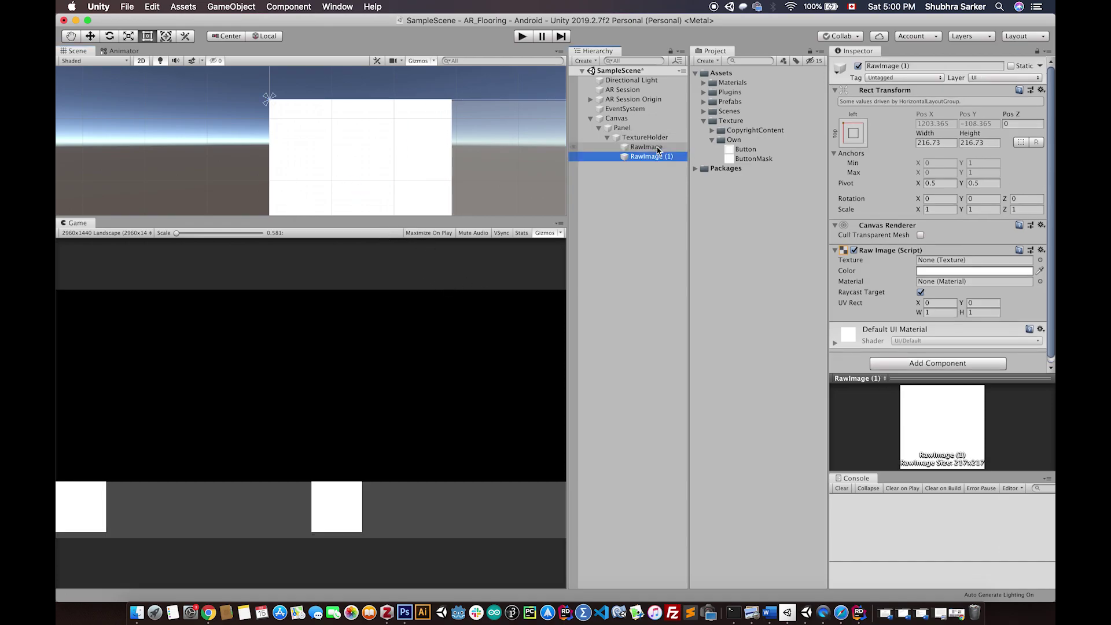
pyautogui.press('super+d')
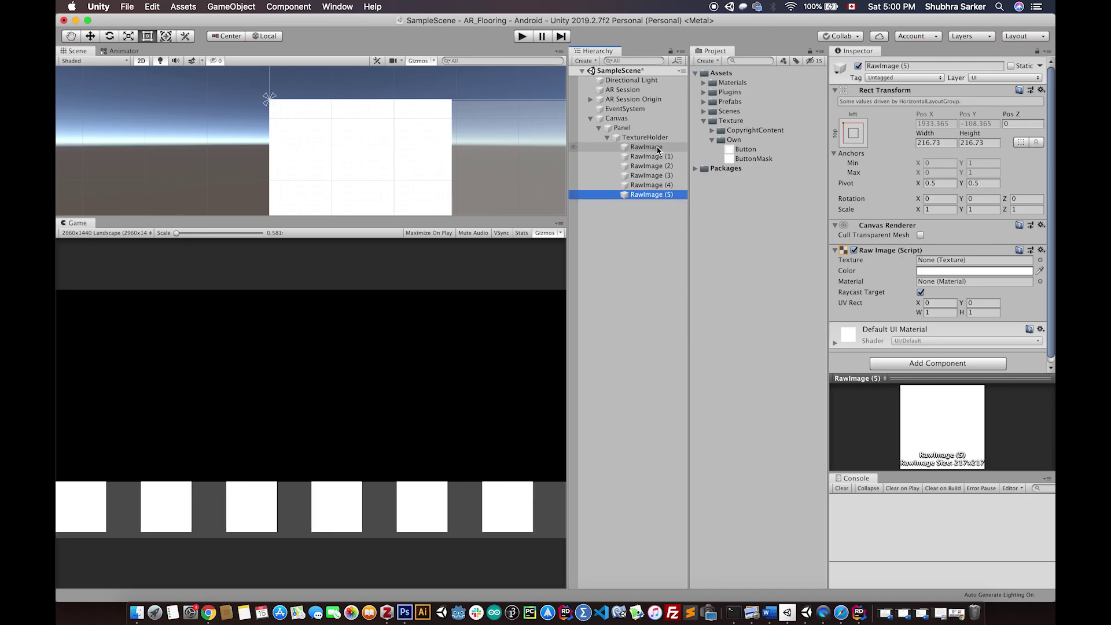
# Step: Set the Child Alignment of TextureHolder's Horizontal Layout Group to Middle Center
pyautogui.click(642, 137)
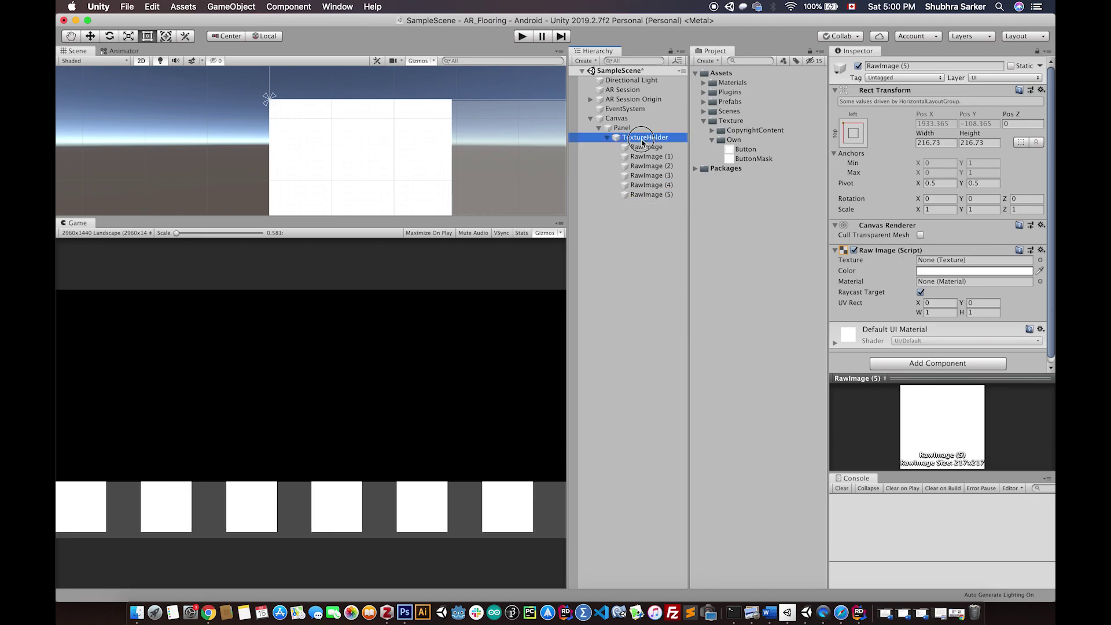
pyautogui.scroll(-3, 946, 316)
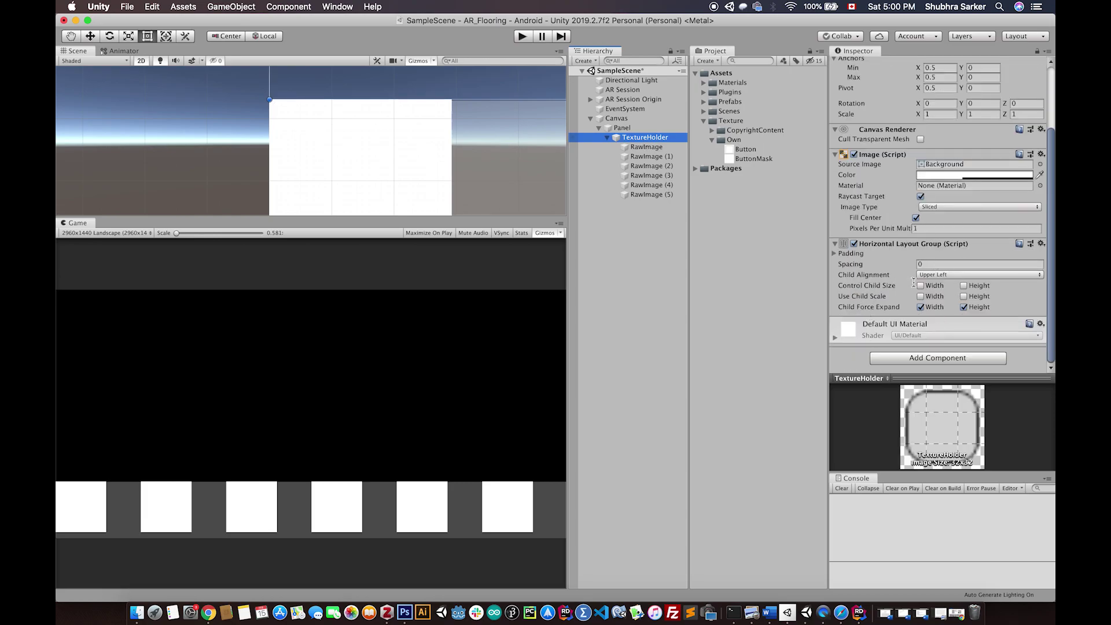
pyautogui.click(943, 276)
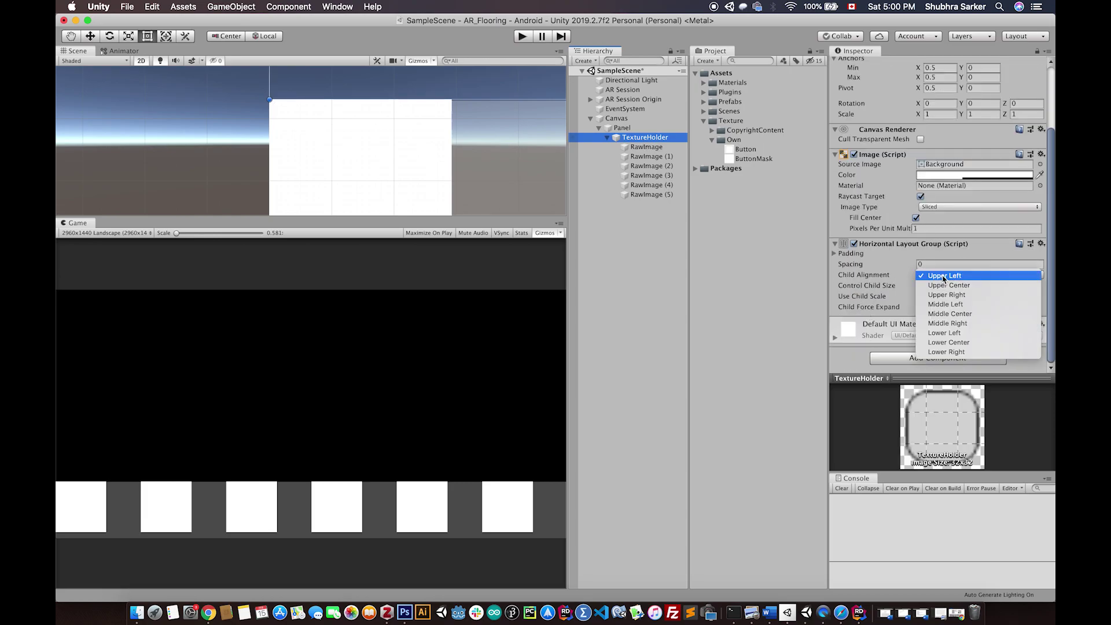
pyautogui.click(950, 314)
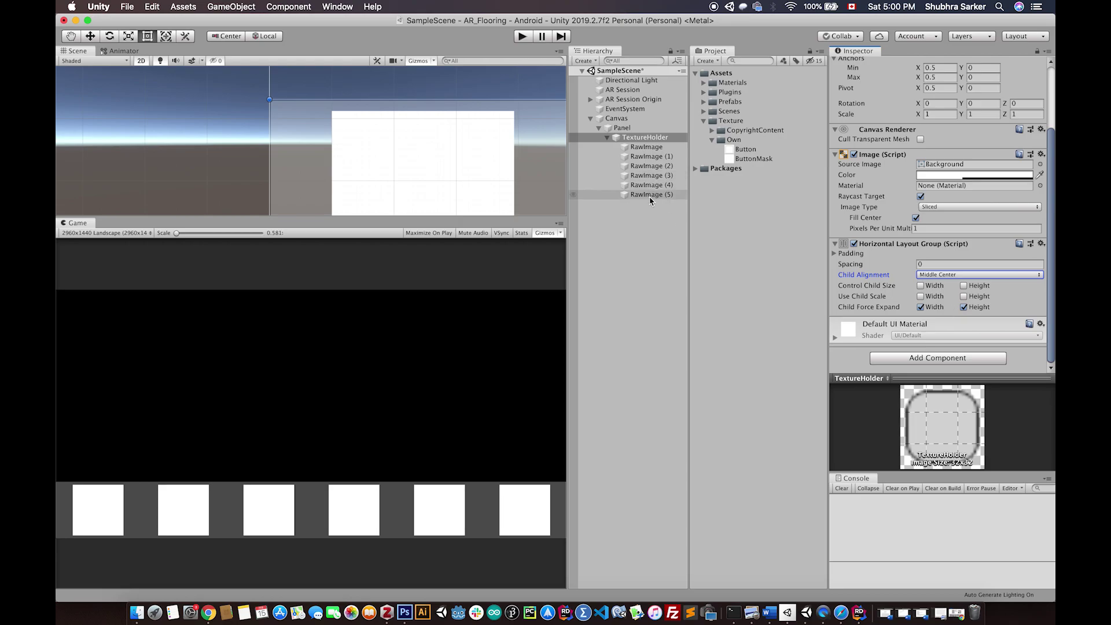
pyautogui.click(607, 138)
pyautogui.click(607, 138)
pyautogui.click(646, 138)
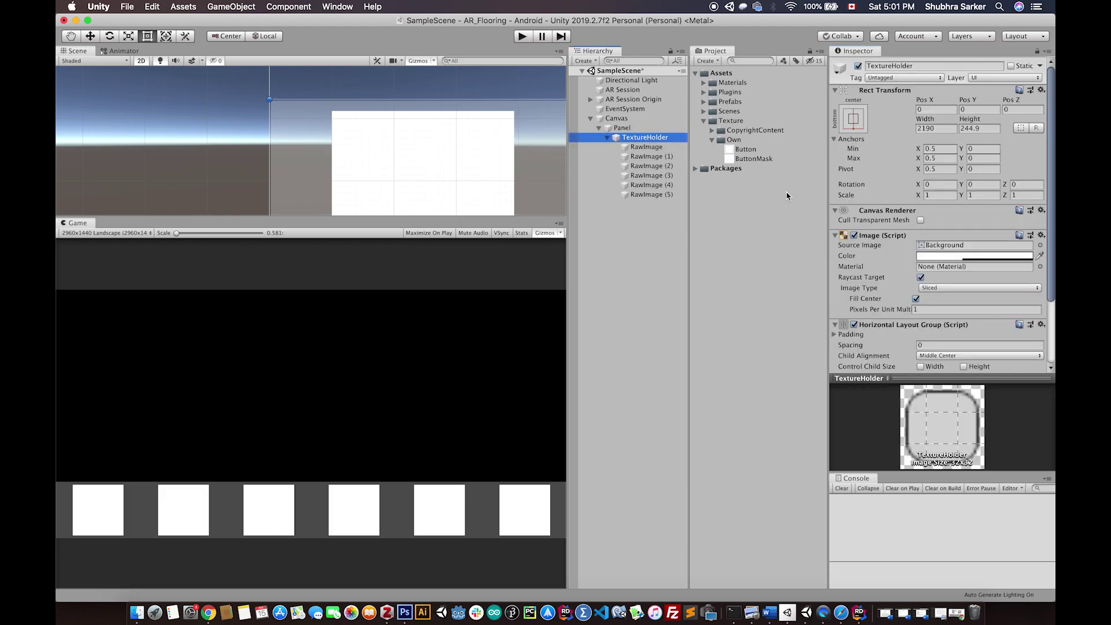
# Step: Select all six raw images and assign the Button texture from the Own folder to them
pyautogui.click(648, 148)
pyautogui.scroll(-1, 982, 248)
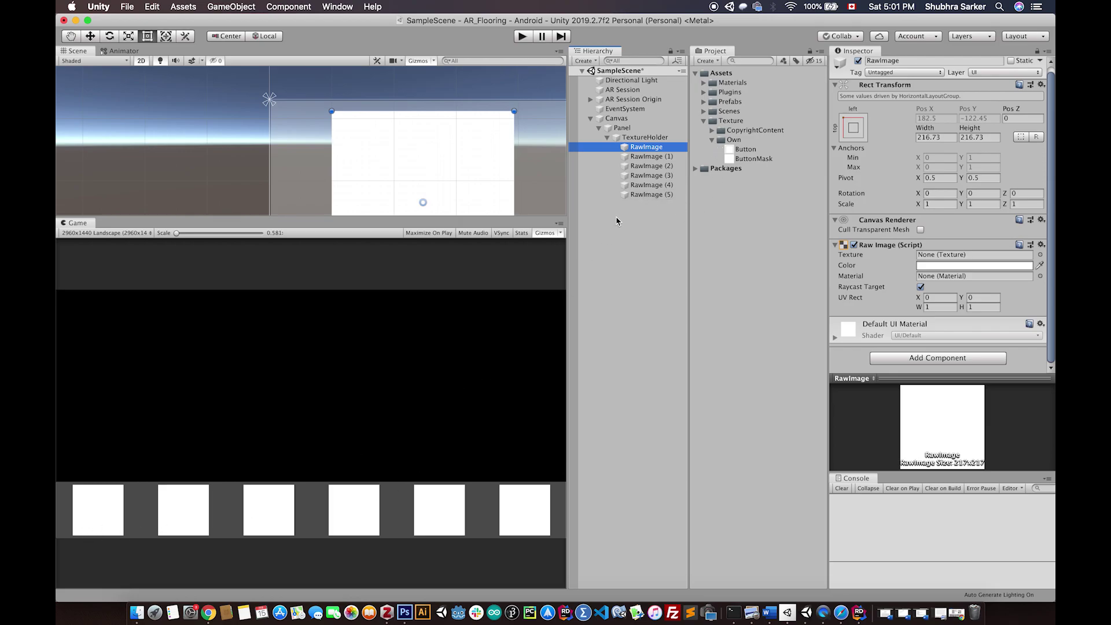
pyautogui.keyDown('shift'); pyautogui.click(651, 194); pyautogui.keyUp('shift')
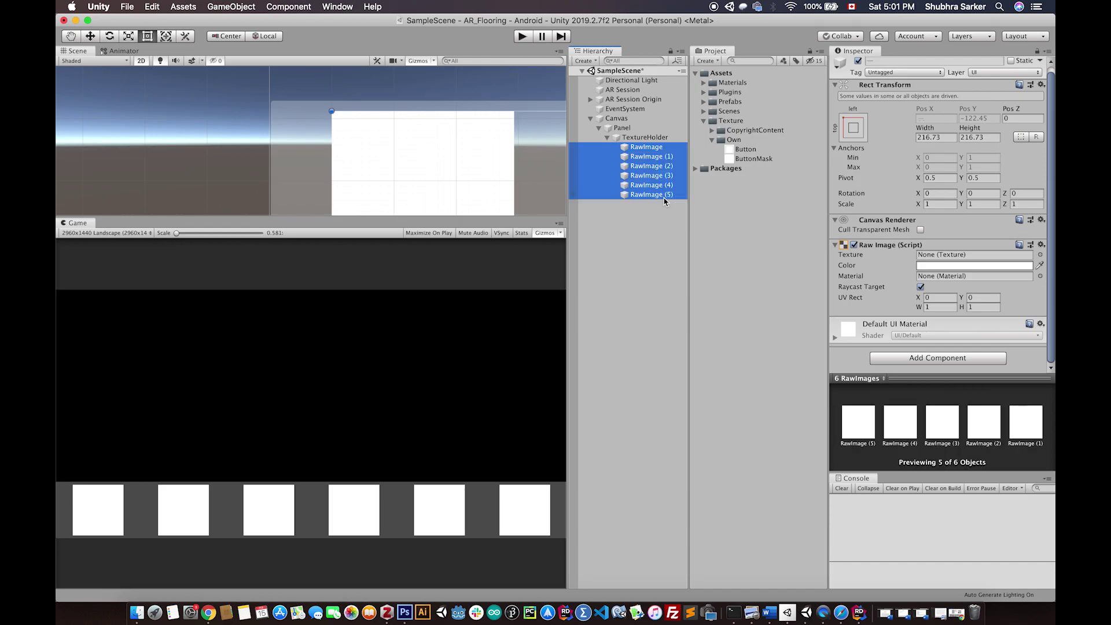
pyautogui.click(660, 146)
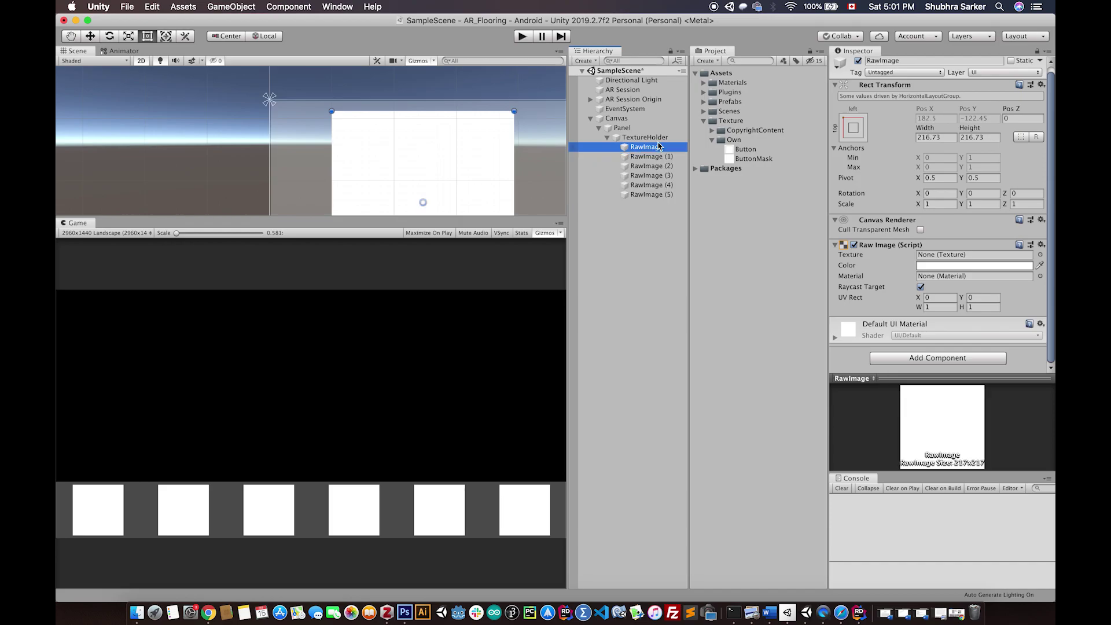
pyautogui.keyDown('shift'); pyautogui.click(664, 195); pyautogui.keyUp('shift')
pyautogui.moveTo(741, 150); pyautogui.dragTo(936, 256)
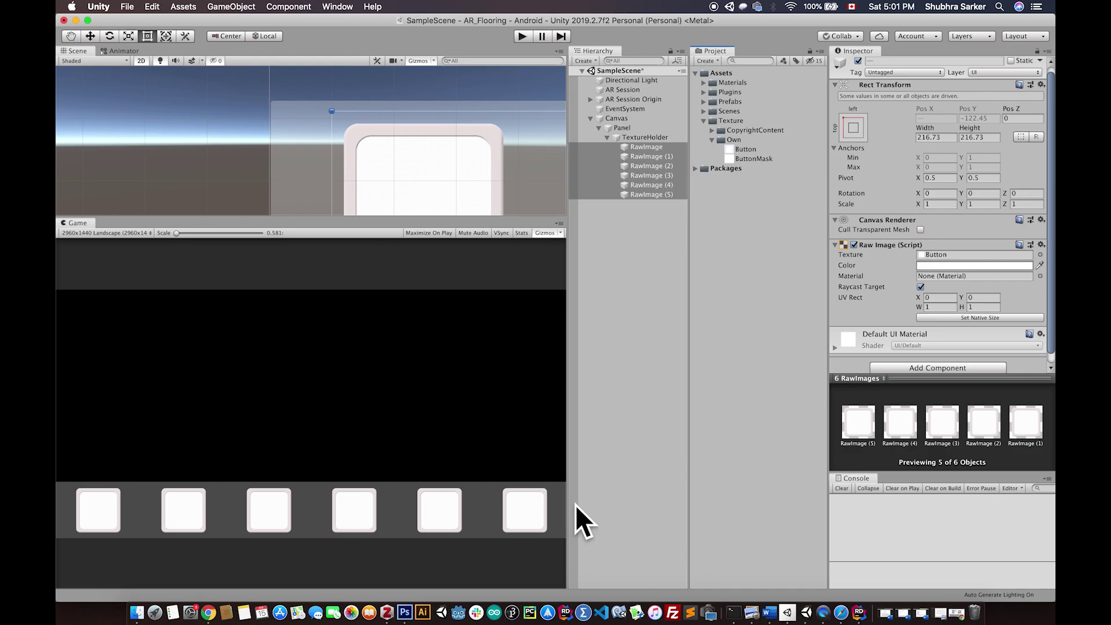
# Step: Add a UI Image as a child of the first RawImage in TextureHolder
pyautogui.click(753, 158)
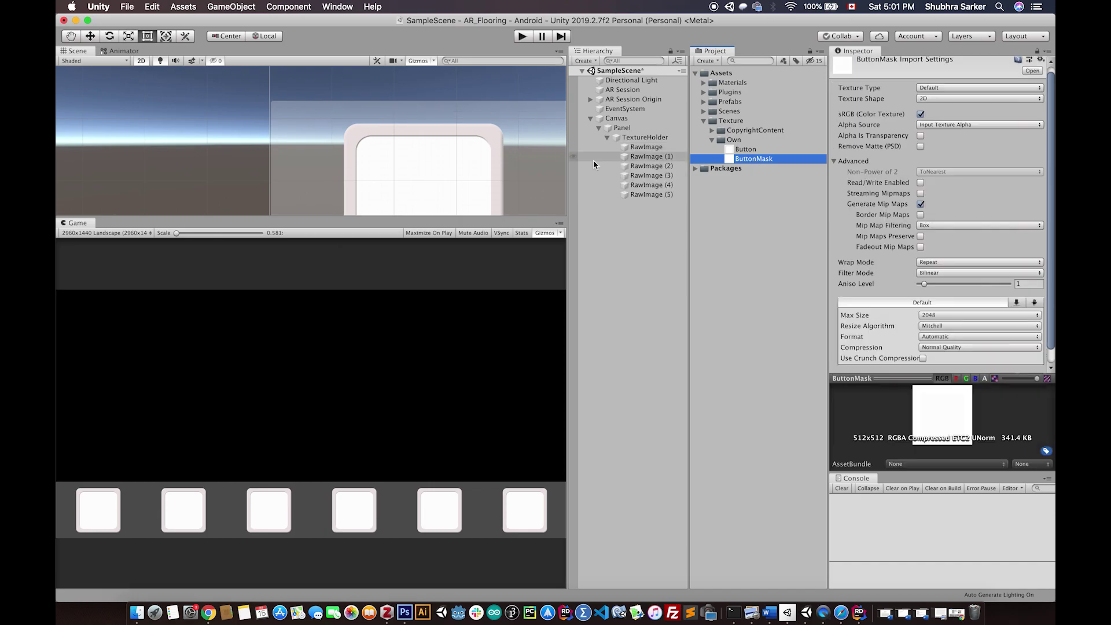
pyautogui.scroll(3, 491, 163)
pyautogui.scroll(-3, 489, 163)
pyautogui.click(646, 147)
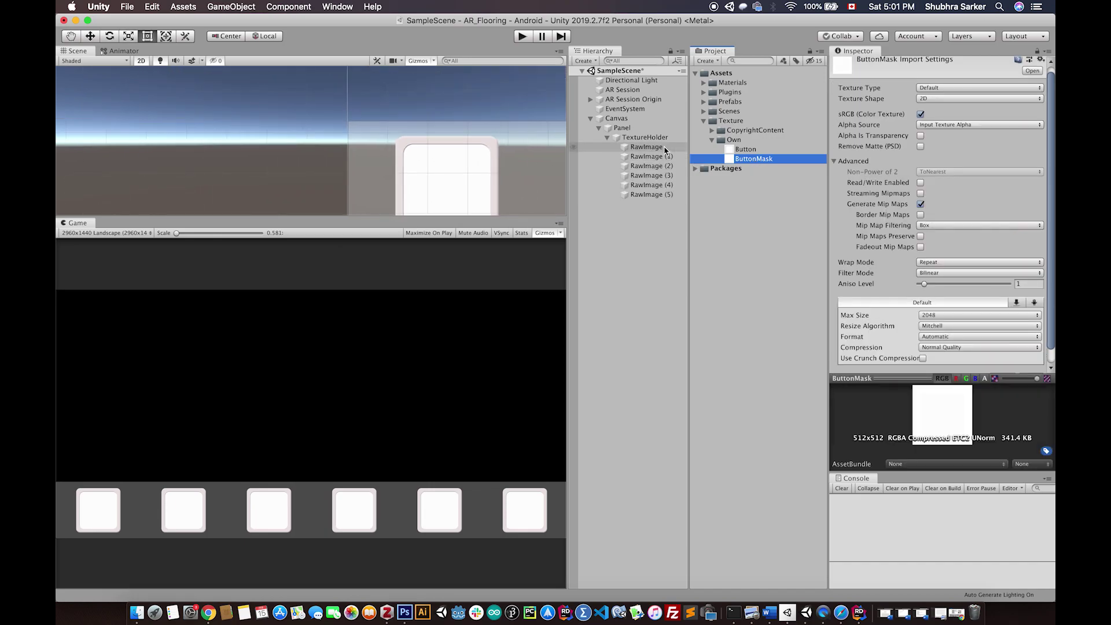
pyautogui.rightClick(665, 151)
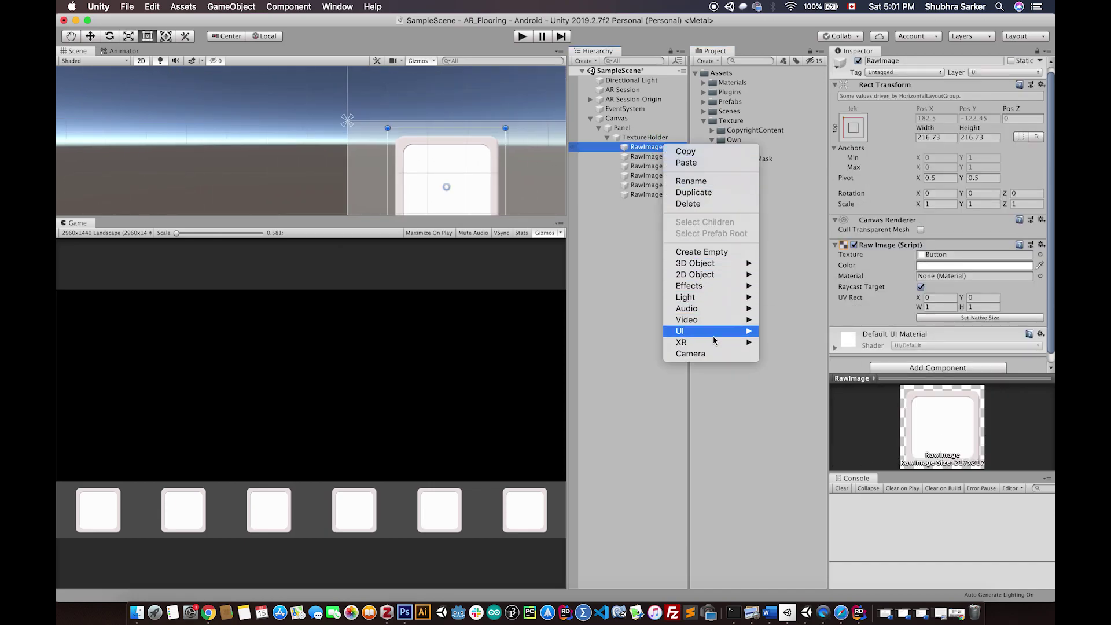
pyautogui.moveTo(723, 330)
pyautogui.click(801, 354)
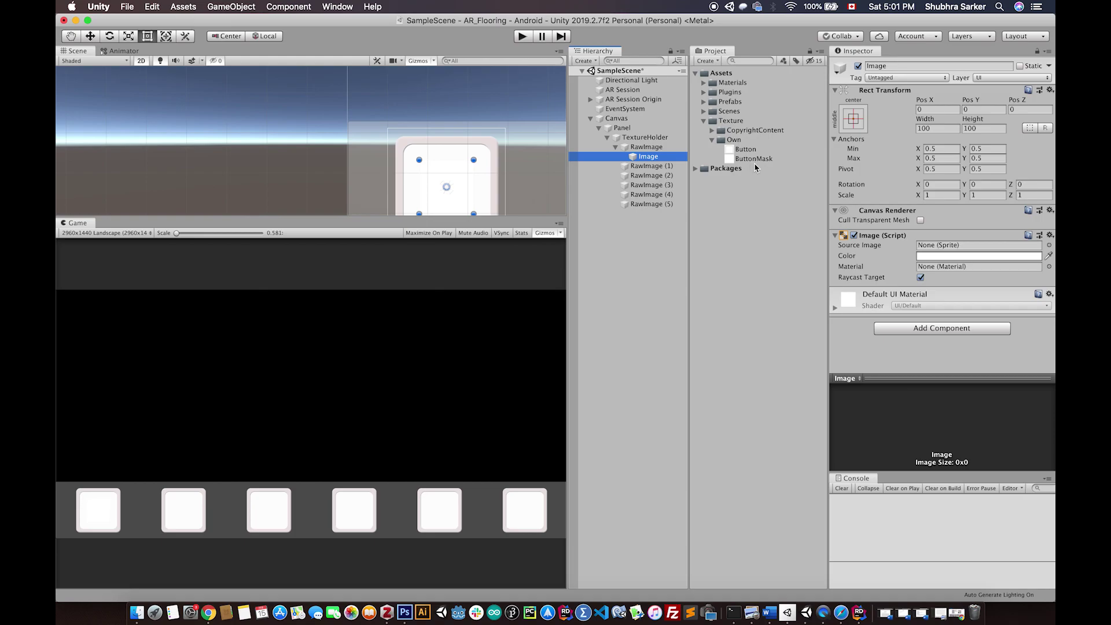
# Step: Rename the new child Image as Mask
pyautogui.click(663, 158)
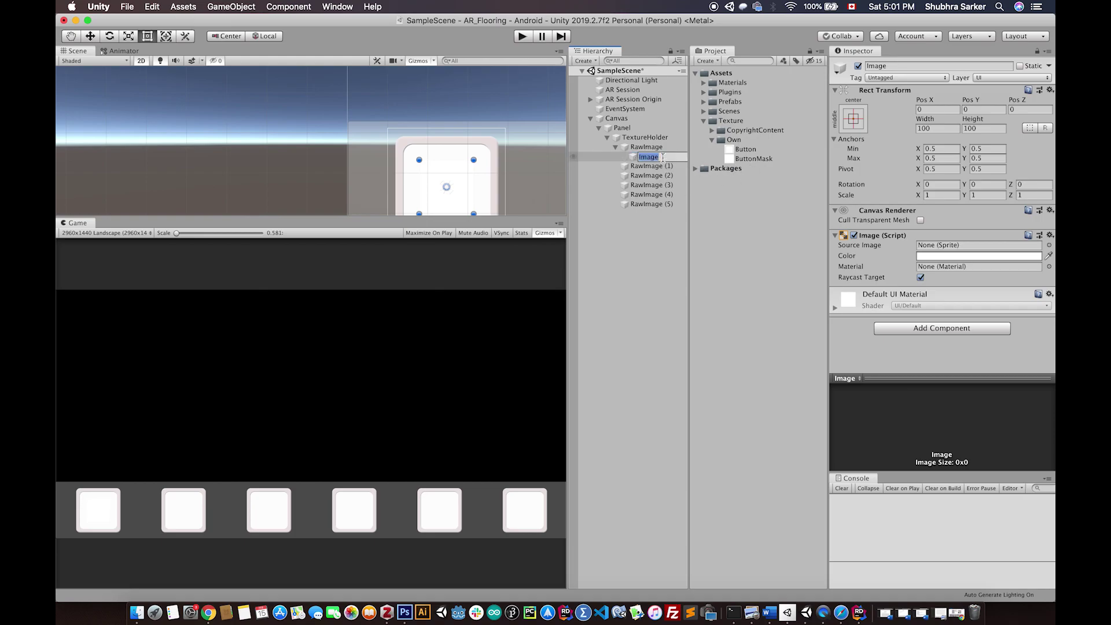
pyautogui.write('Massk')
pyautogui.press('Return')
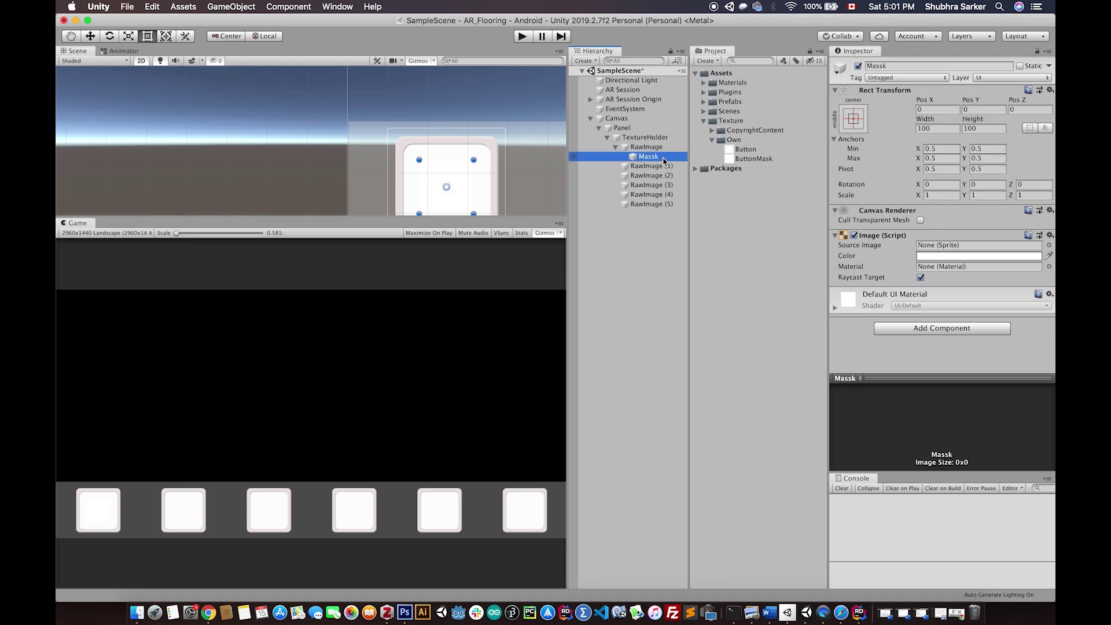
pyautogui.press('Return')
pyautogui.write('Mask')
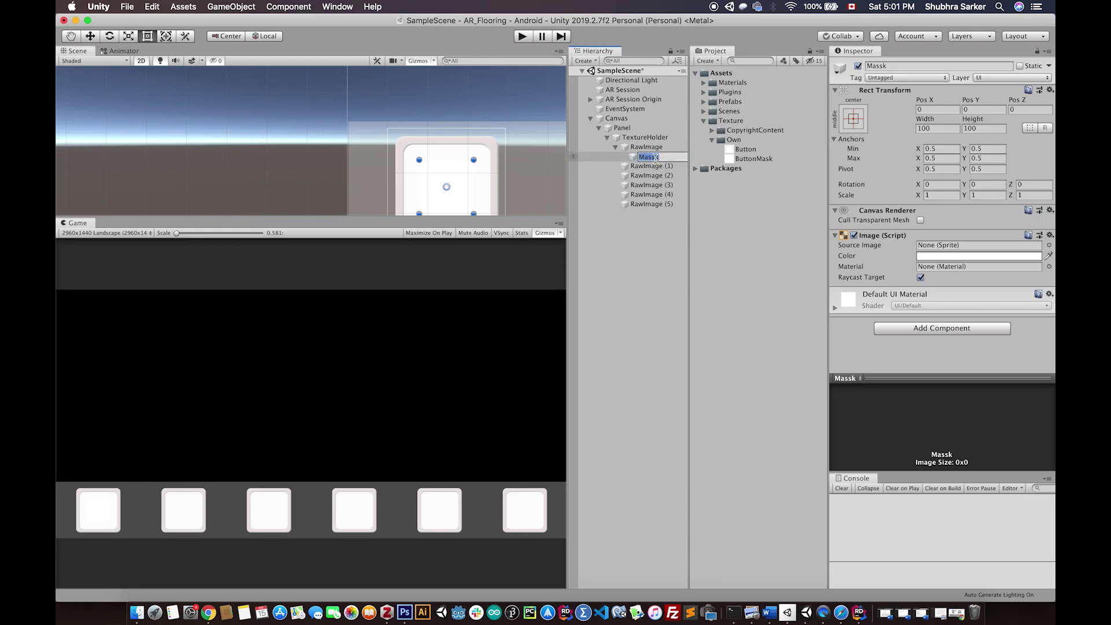
pyautogui.press('Return')
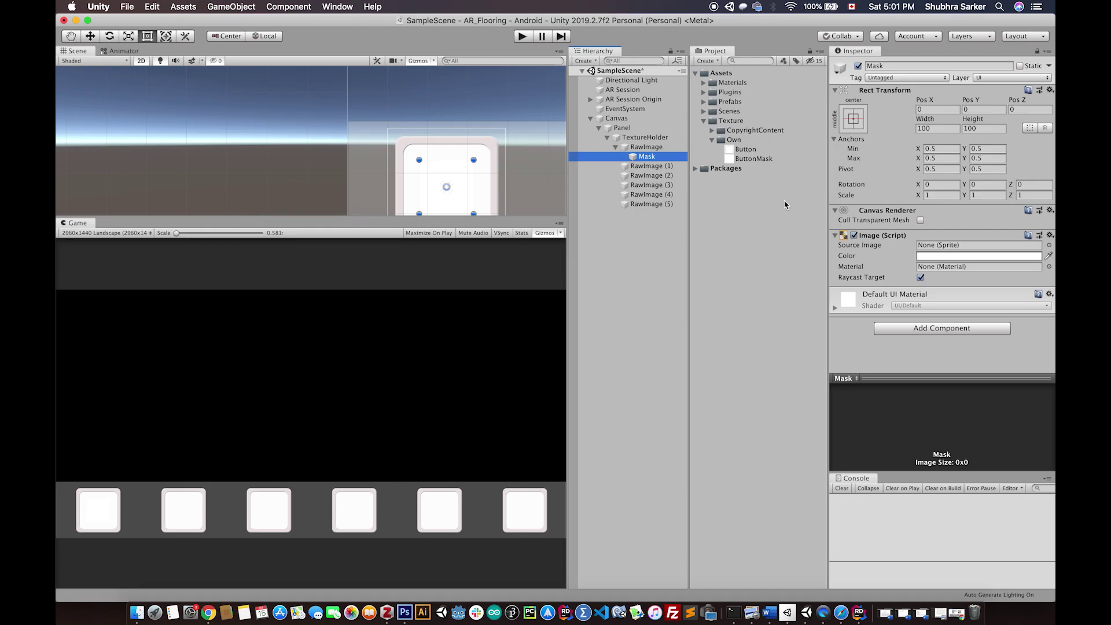
# Step: Change the ButtonMask texture's import type to Sprite (2D and UI) and apply the change
pyautogui.moveTo(752, 160); pyautogui.dragTo(971, 250)
pyautogui.click(752, 159)
pyautogui.click(935, 94)
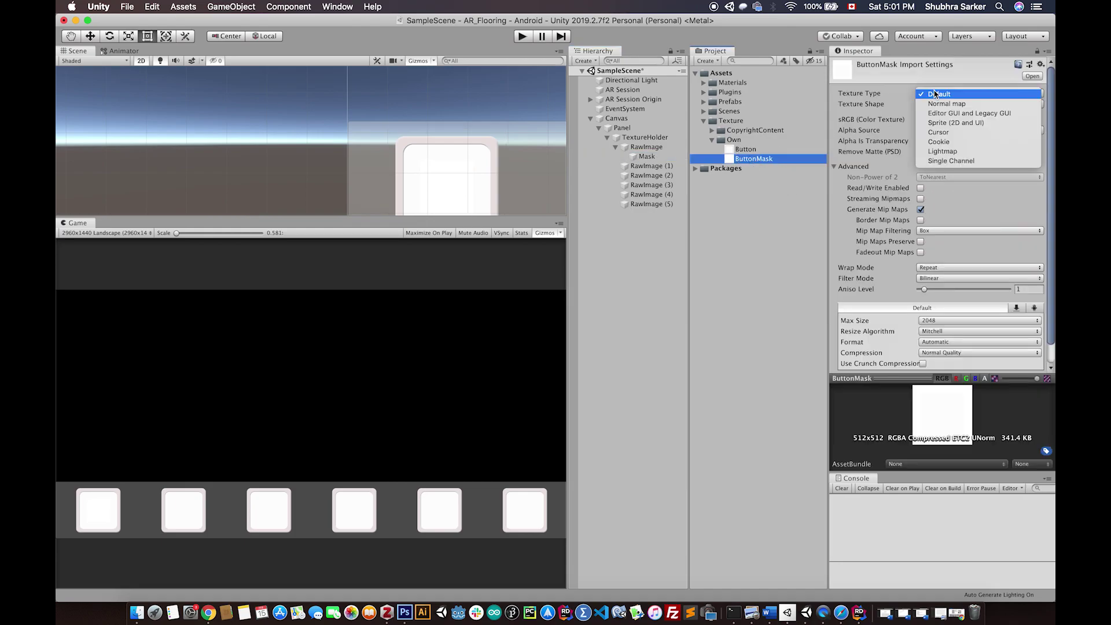
pyautogui.click(946, 123)
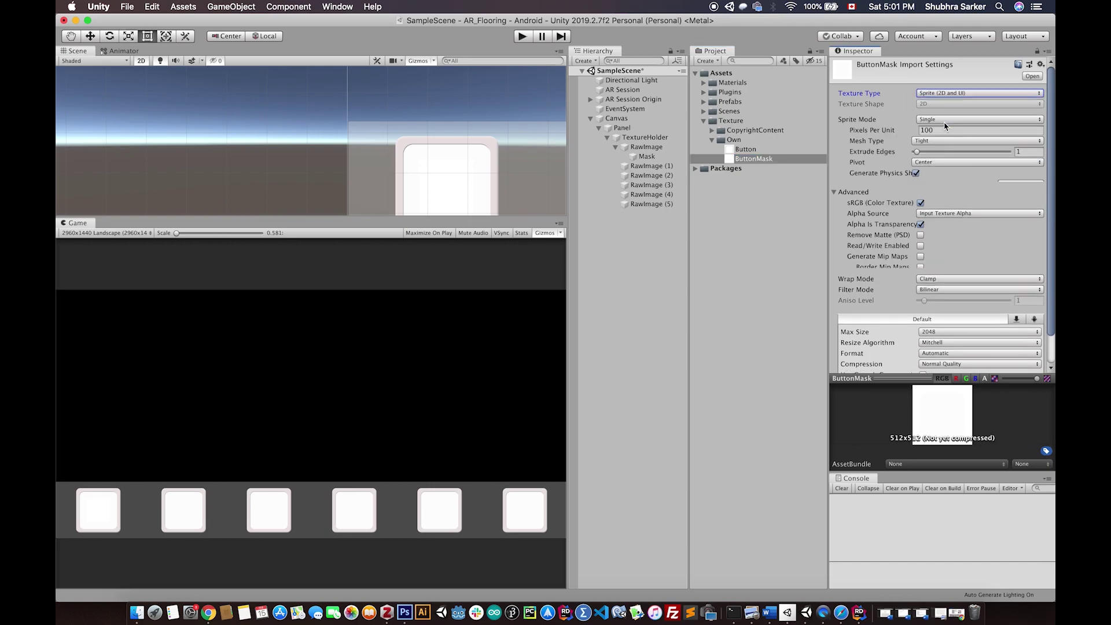
pyautogui.scroll(-1, 989, 224)
pyautogui.click(1030, 363)
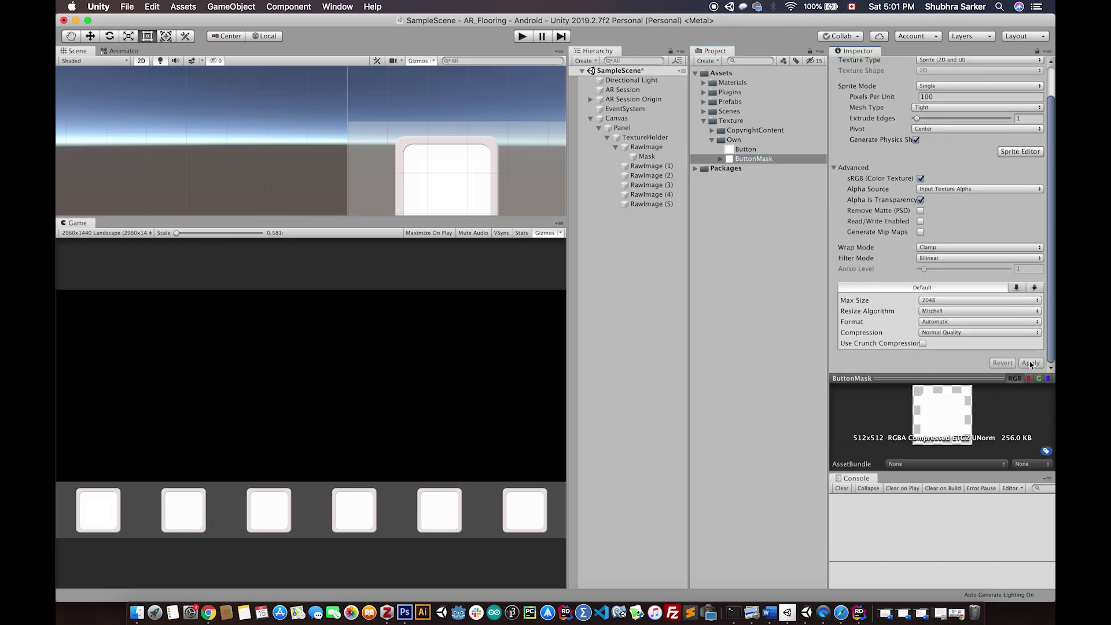
# Step: Assign the ButtonMask sprite as the Mask object's source image and add a Mask component to it
pyautogui.click(644, 157)
pyautogui.moveTo(752, 159); pyautogui.dragTo(962, 248)
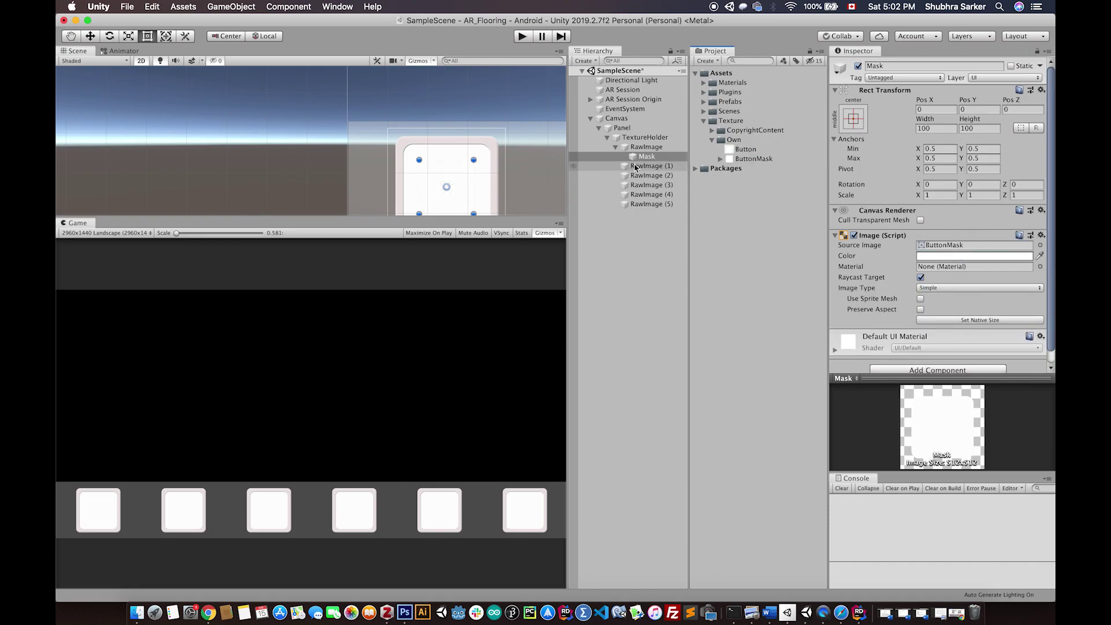
pyautogui.scroll(-1, 886, 232)
pyautogui.click(916, 355)
pyautogui.write('mask')
pyautogui.click(912, 404)
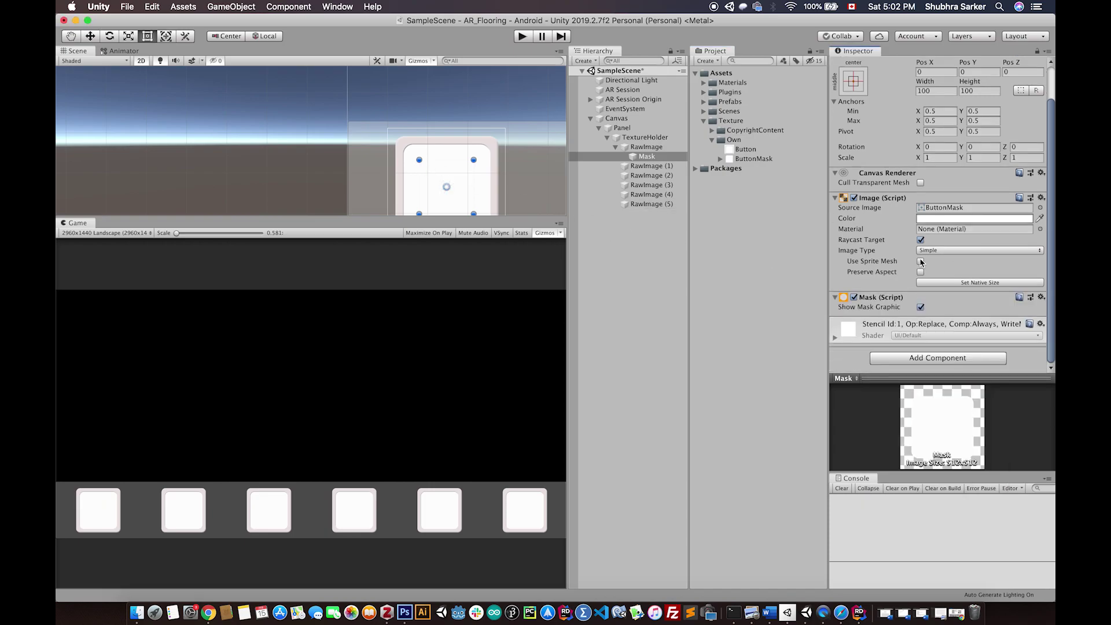
# Step: Delete the five duplicates RawImage (1) to RawImage (5), keeping only the first RawImage with its Mask child
pyautogui.click(651, 166)
pyautogui.keyDown('shift'); pyautogui.click(654, 204); pyautogui.keyUp('shift')
pyautogui.rightClick(668, 178)
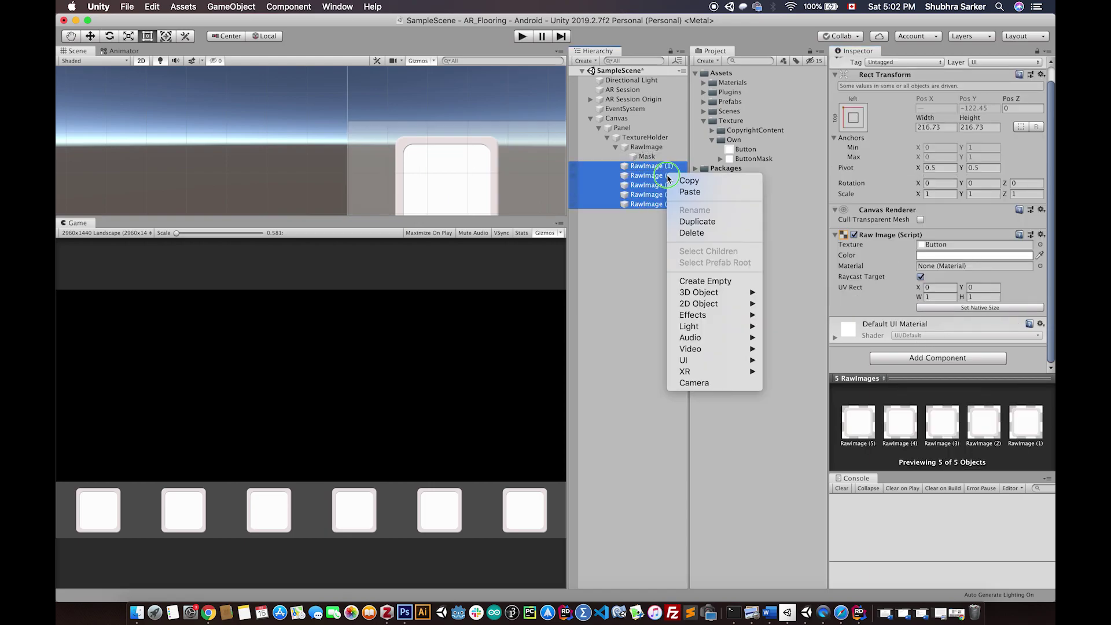
pyautogui.click(671, 232)
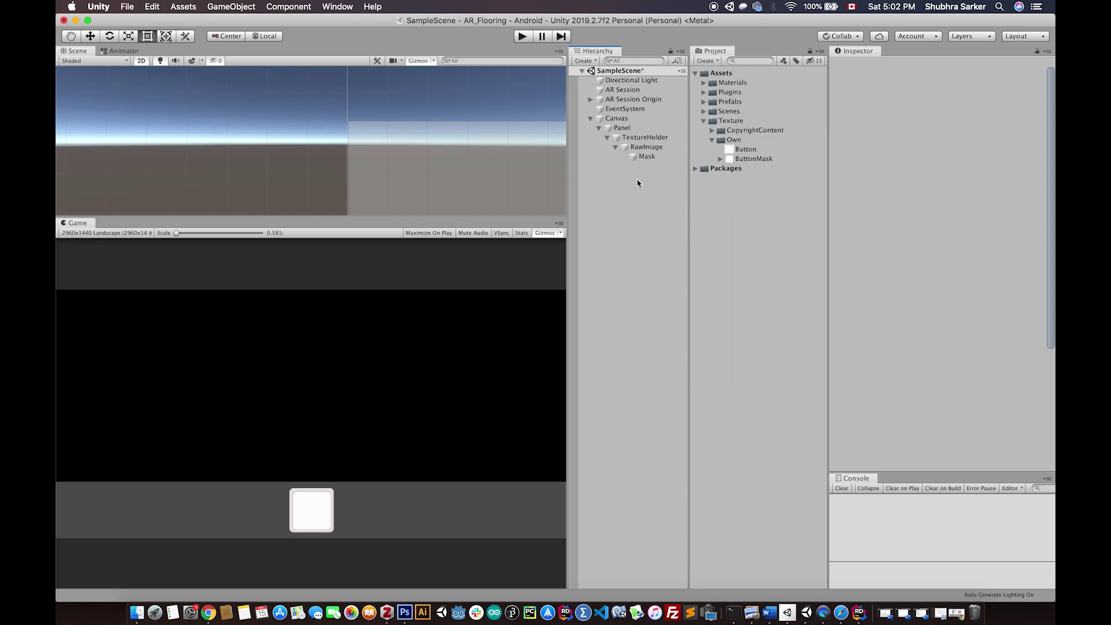
pyautogui.click(644, 147)
pyautogui.click(644, 157)
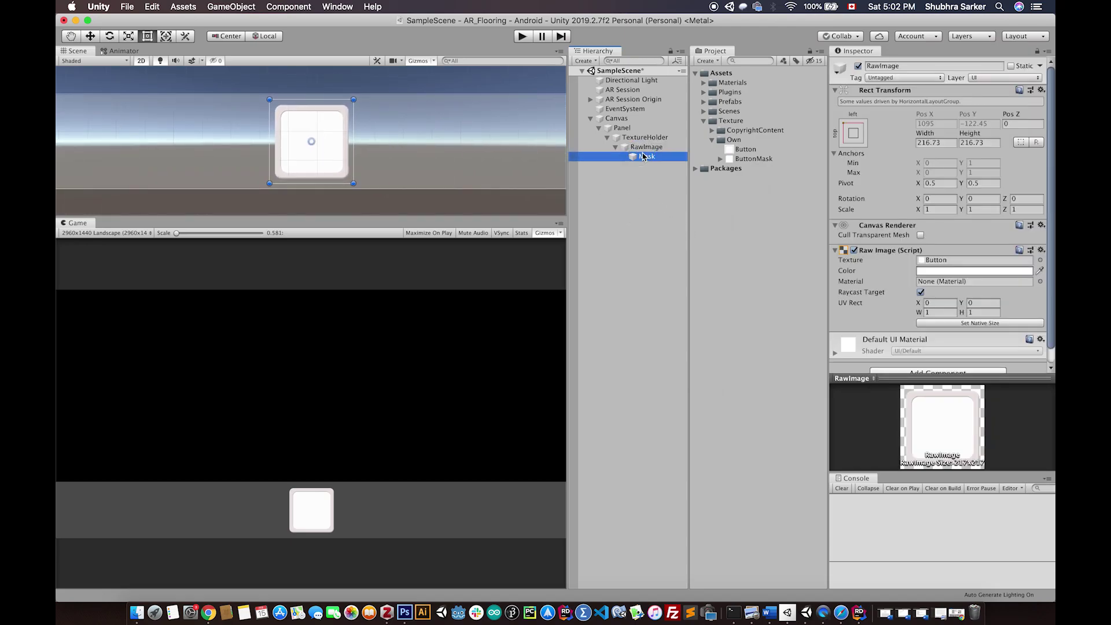
pyautogui.doubleClick(643, 156)
pyautogui.moveTo(269, 99); pyautogui.dragTo(244, 74)
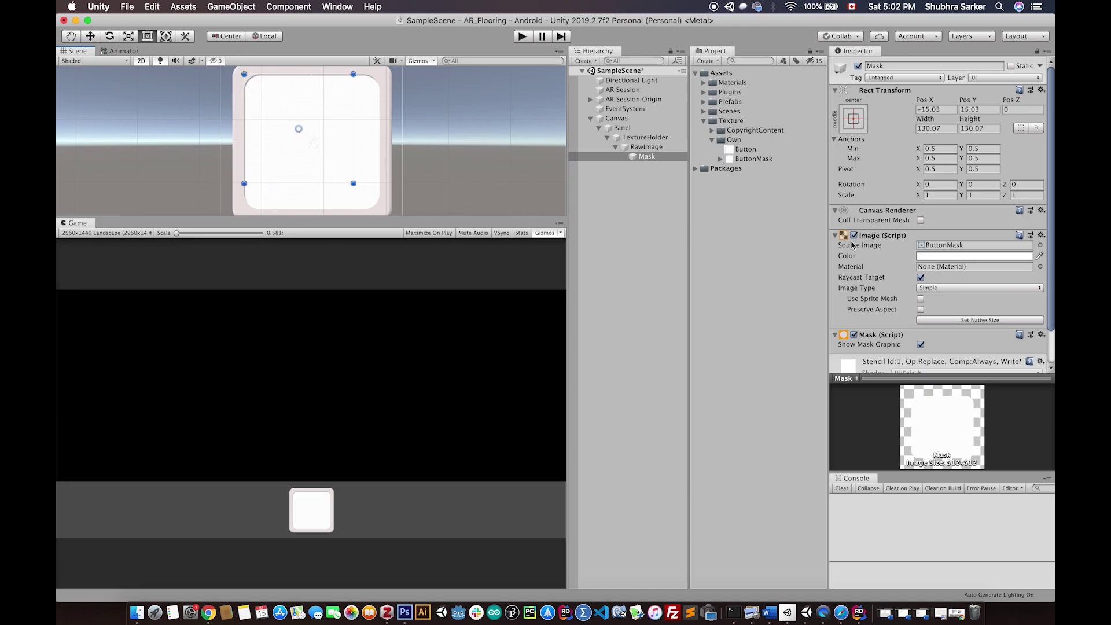
pyautogui.moveTo(352, 142)
pyautogui.mouseDown()
pyautogui.moveTo(446, 145)
pyautogui.moveTo(351, 150)
pyautogui.mouseUp()
pyautogui.moveTo(259, 95); pyautogui.dragTo(274, 118)
pyautogui.press('super+z')
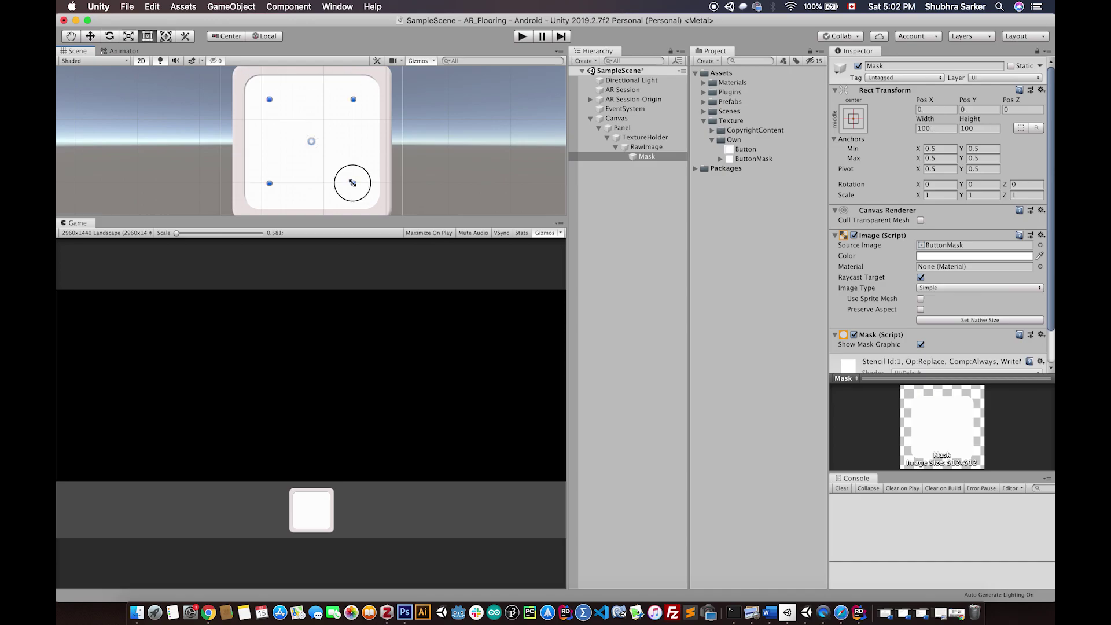
# Step: Enlarge the Mask object about its centre to about 215 by 212 with the Rect tool, nearly matching the button frame
pyautogui.keyDown('alt'); pyautogui.keyDown('shift'); pyautogui.moveTo(353, 183); pyautogui.dragTo(410, 226); pyautogui.keyUp('shift'); pyautogui.keyUp('alt')
pyautogui.moveTo(347, 179); pyautogui.dragTo(345, 181)
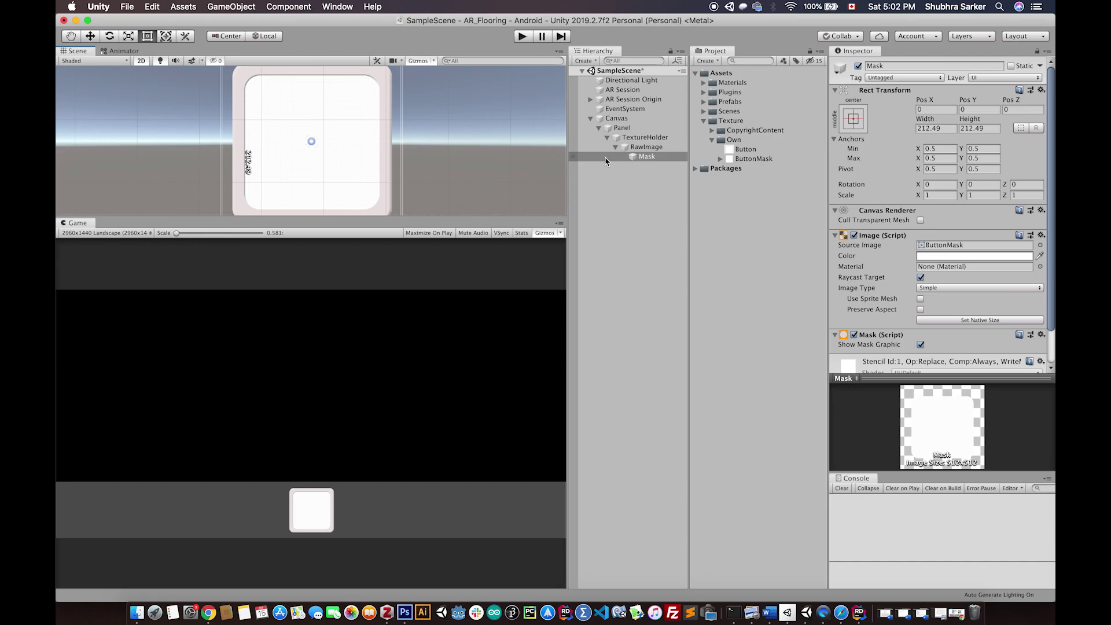
pyautogui.moveTo(399, 141); pyautogui.dragTo(401, 142)
pyautogui.click(661, 157)
pyautogui.rightClick(646, 159)
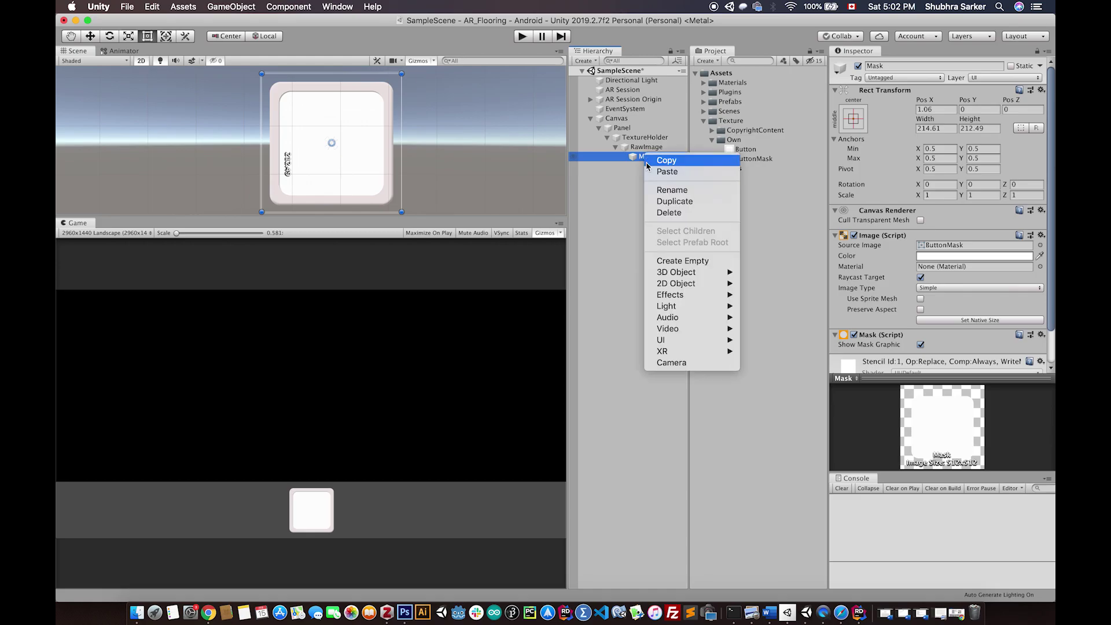
pyautogui.moveTo(685, 343)
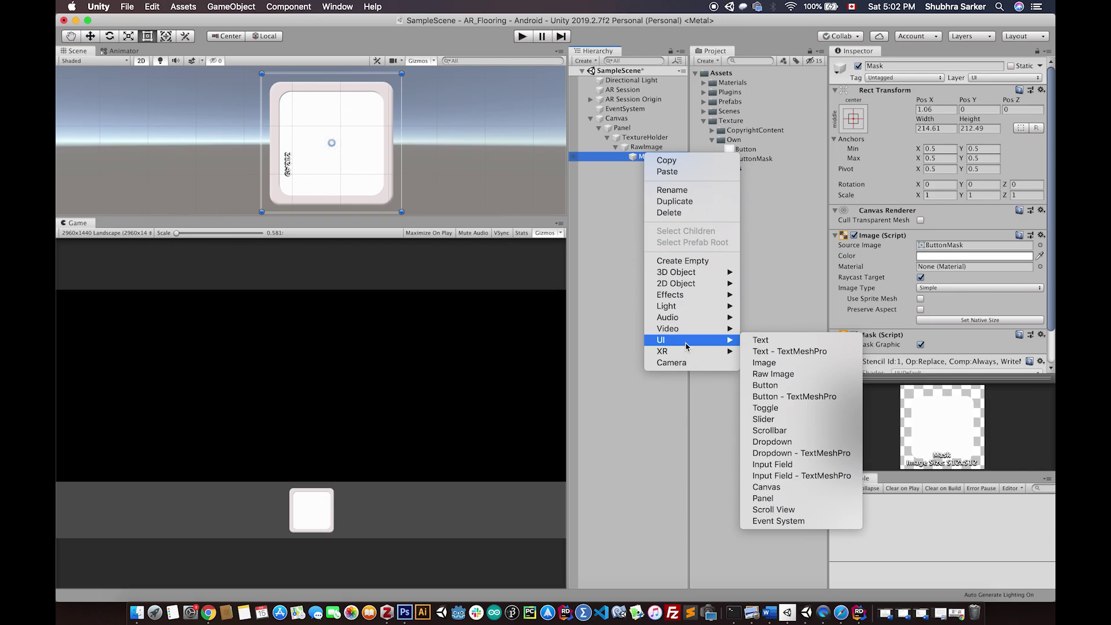
pyautogui.click(788, 363)
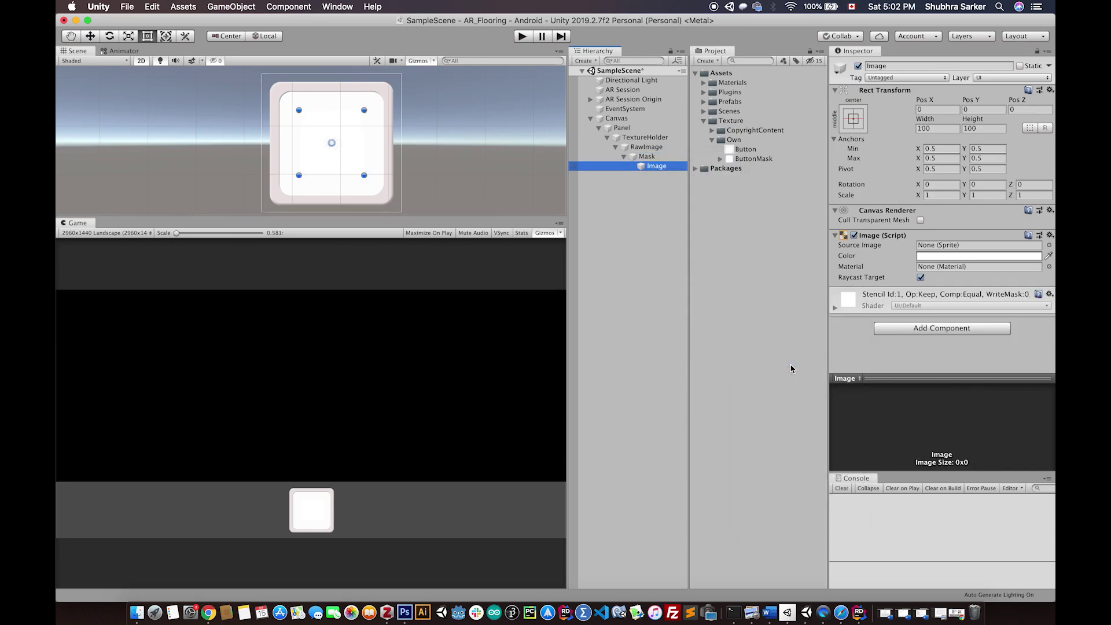
pyautogui.press('super+z')
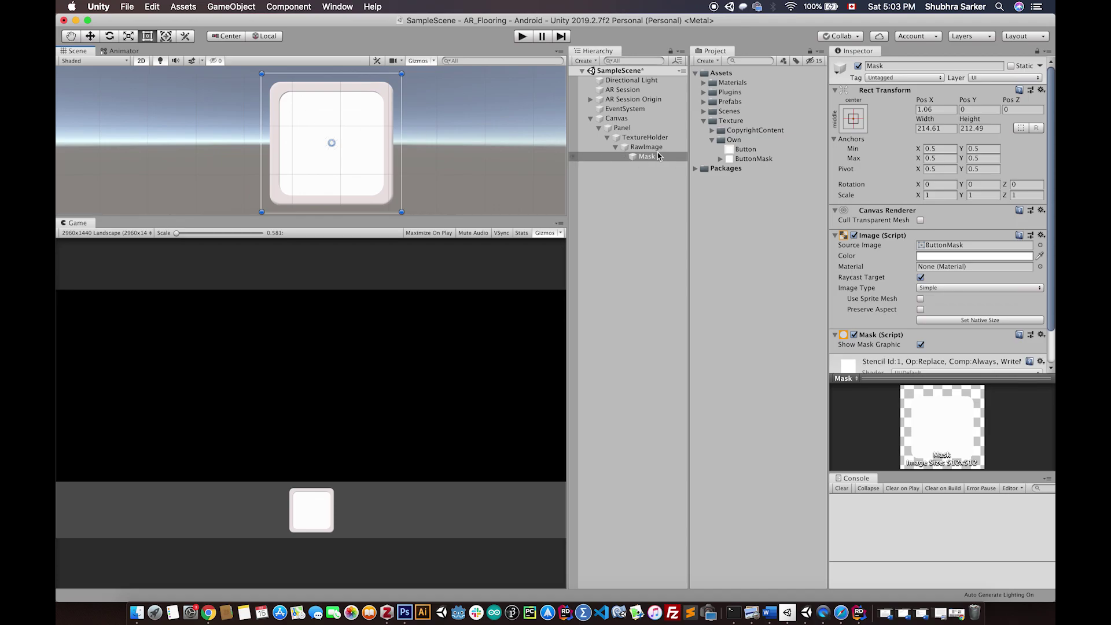
# Step: Add a Raw Image as a child of Mask and assign it texture 3 from the CopyrightContent folder
pyautogui.rightClick(658, 155)
pyautogui.moveTo(709, 360)
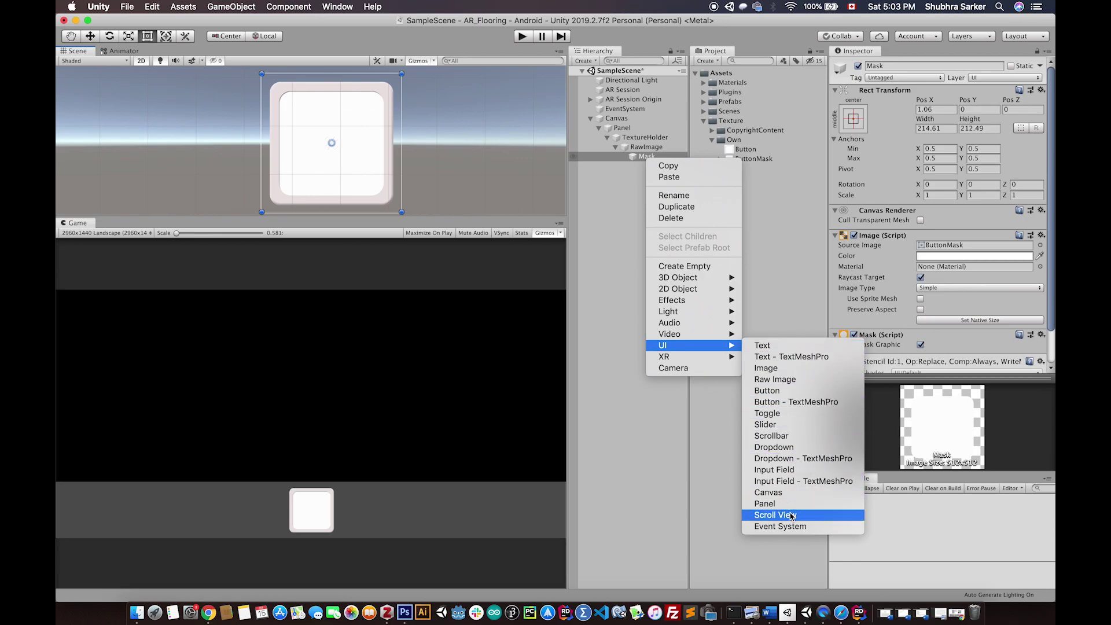
pyautogui.click(791, 381)
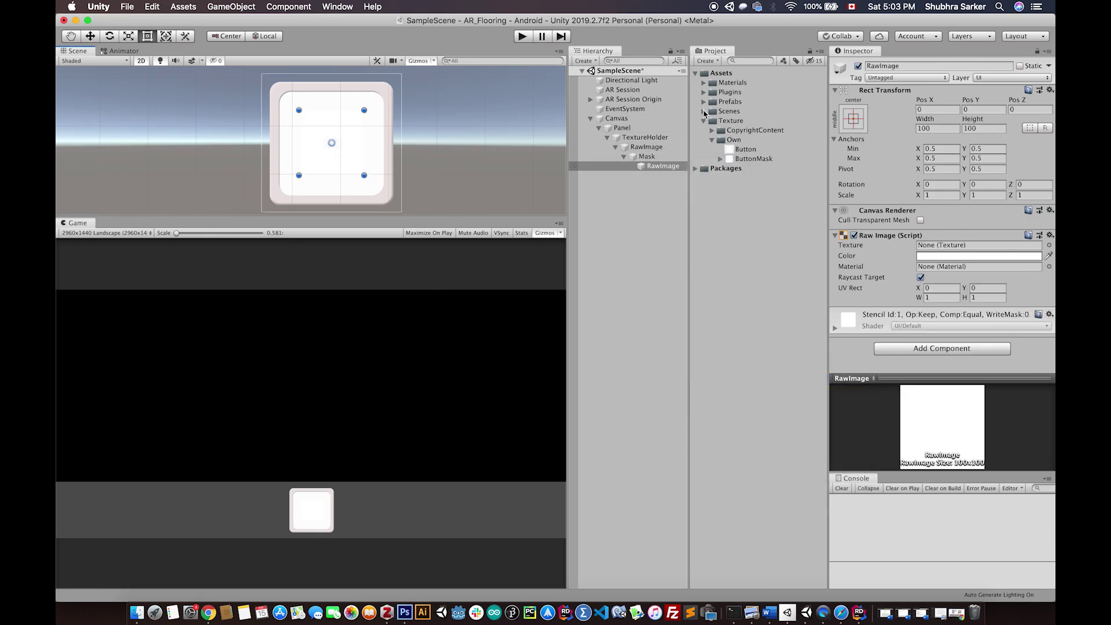
pyautogui.click(713, 140)
pyautogui.click(712, 131)
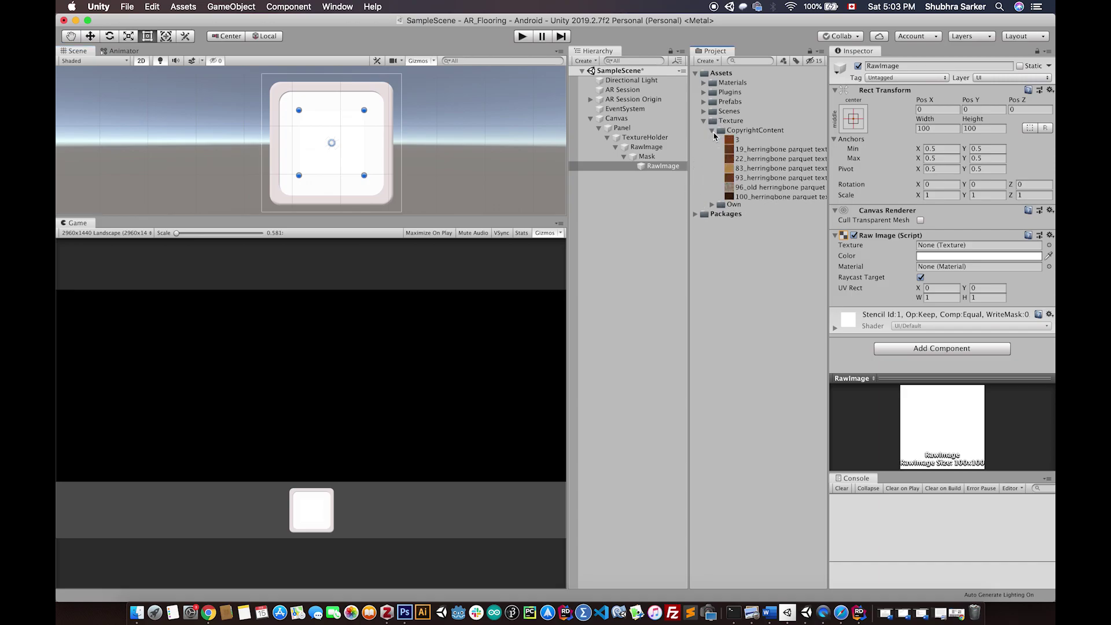
pyautogui.moveTo(741, 141); pyautogui.dragTo(950, 248)
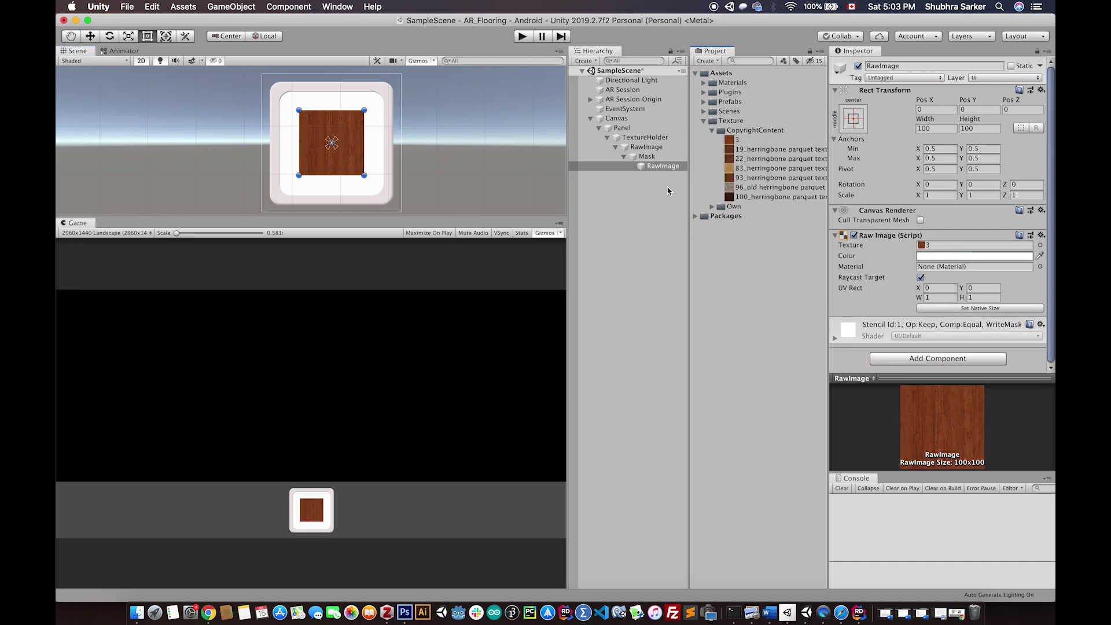
# Step: Enlarge the wood-textured raw image to about 186 by 192 so it fills the masked area of the button
pyautogui.moveTo(364, 175); pyautogui.dragTo(400, 210)
pyautogui.moveTo(300, 113); pyautogui.dragTo(262, 91)
pyautogui.scroll(-1, 352, 119)
pyautogui.moveTo(395, 197); pyautogui.dragTo(389, 194)
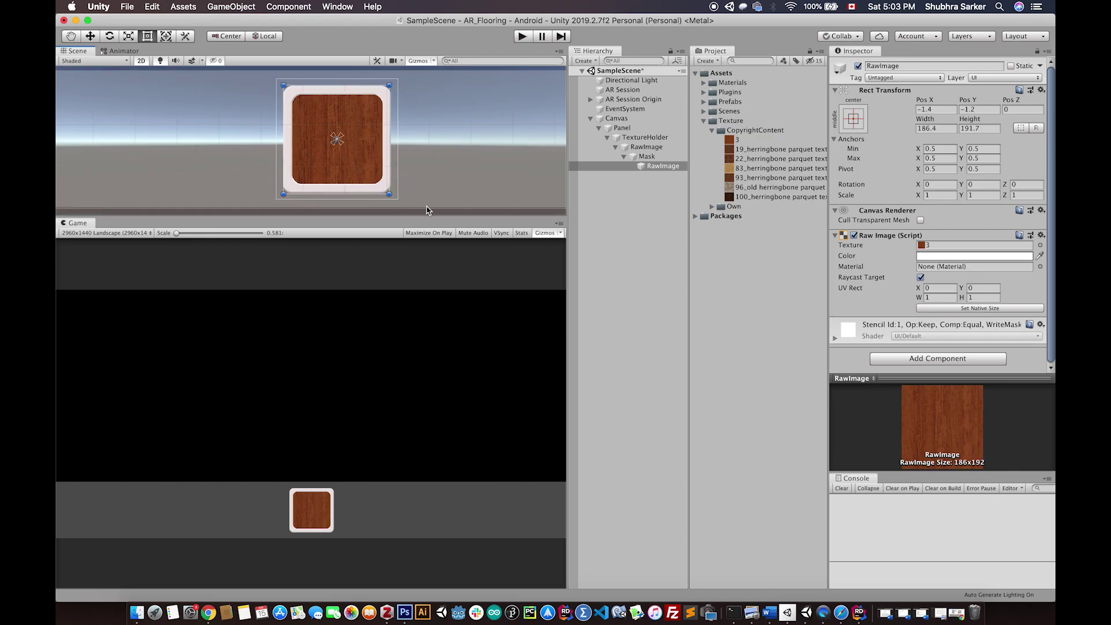
pyautogui.click(618, 249)
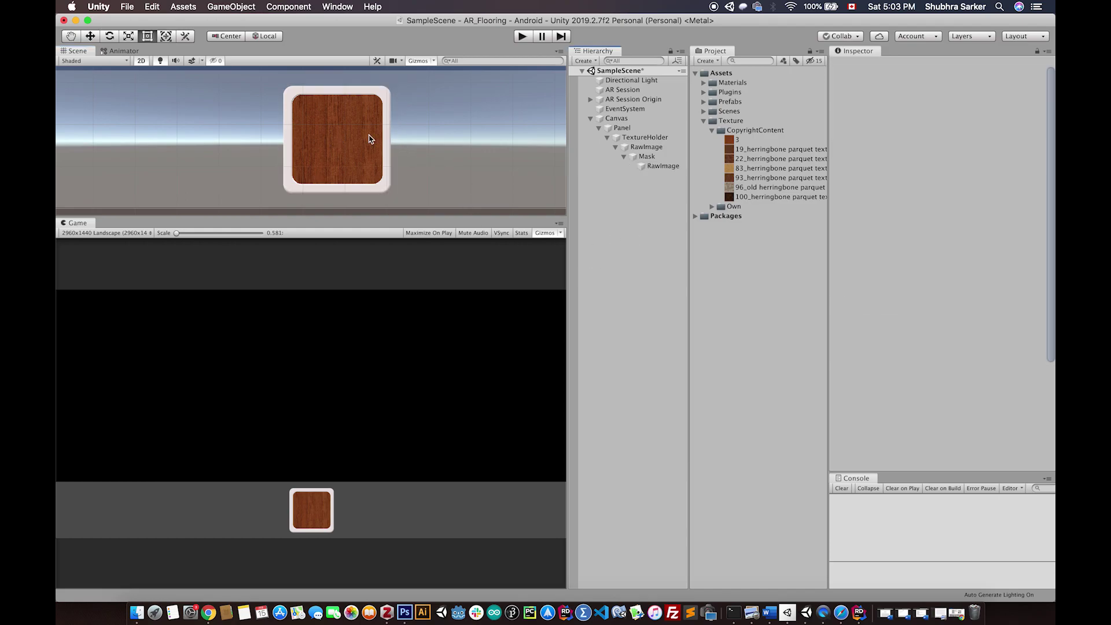
# Step: Reposition the wood-textured raw image slightly and enlarge it to about 201 by 198 inside the mask
pyautogui.click(663, 167)
pyautogui.moveTo(313, 146); pyautogui.dragTo(317, 150)
pyautogui.click(663, 166)
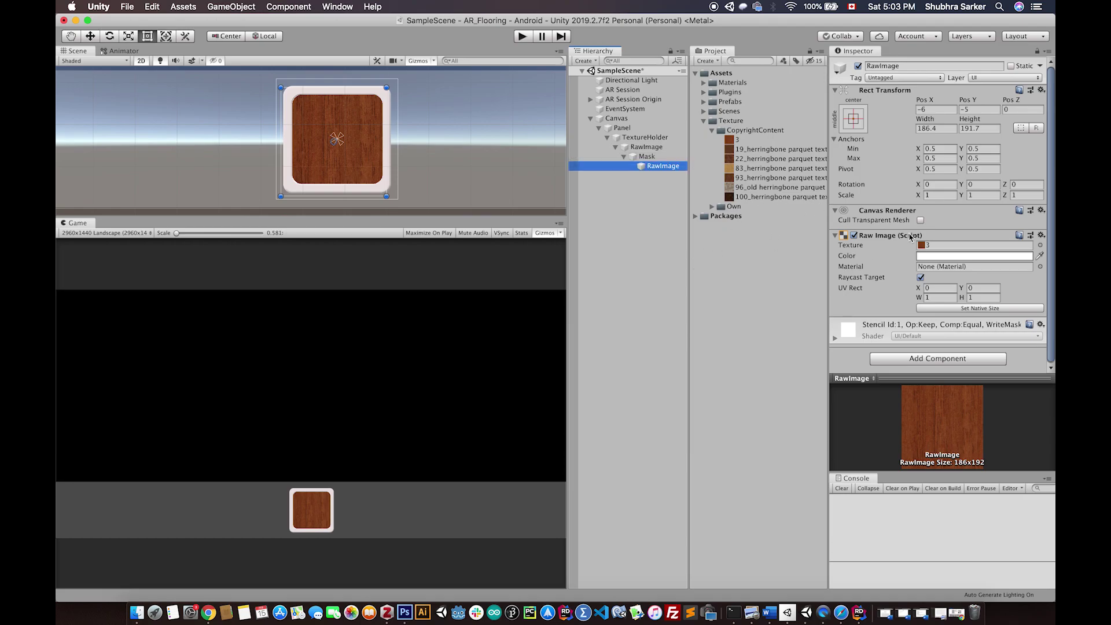
pyautogui.moveTo(281, 87); pyautogui.dragTo(280, 86)
pyautogui.moveTo(387, 196); pyautogui.dragTo(390, 195)
pyautogui.moveTo(347, 154); pyautogui.dragTo(351, 156)
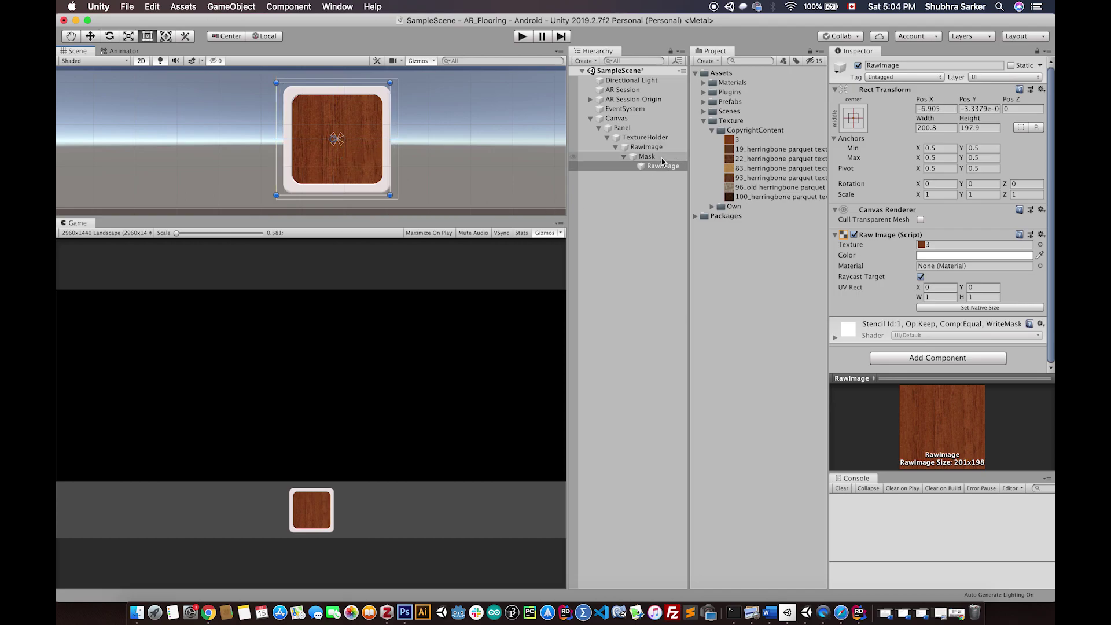
# Step: Add a Button component to the white-framed RawImage directly under TextureHolder
pyautogui.click(616, 148)
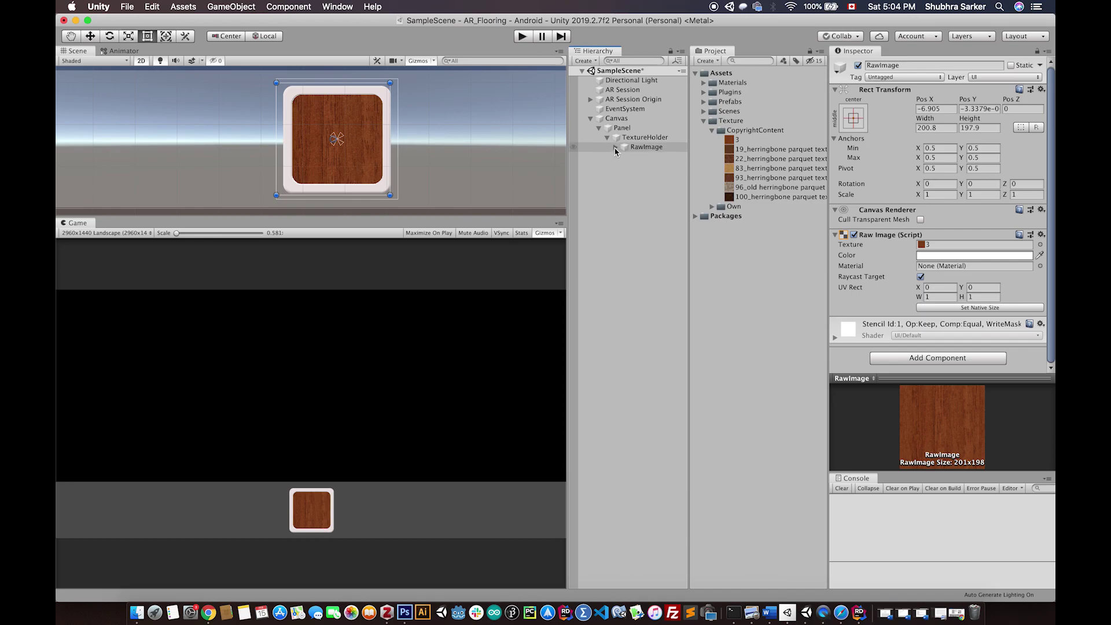
pyautogui.click(640, 148)
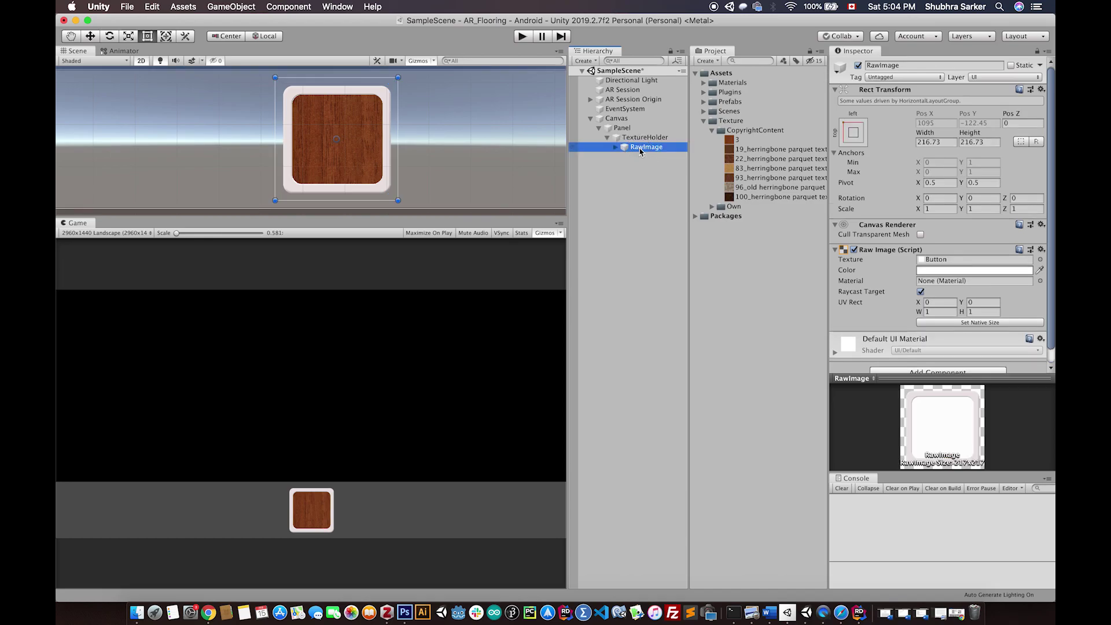
pyautogui.click(639, 138)
pyautogui.click(639, 147)
pyautogui.scroll(-1, 917, 218)
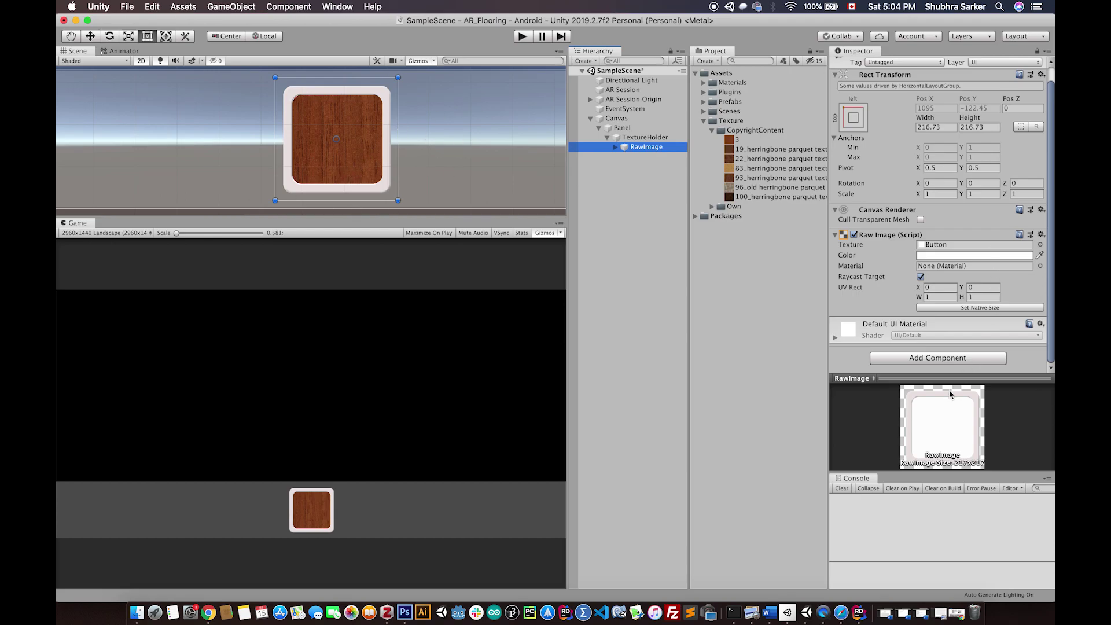
pyautogui.click(953, 359)
pyautogui.write('Bu')
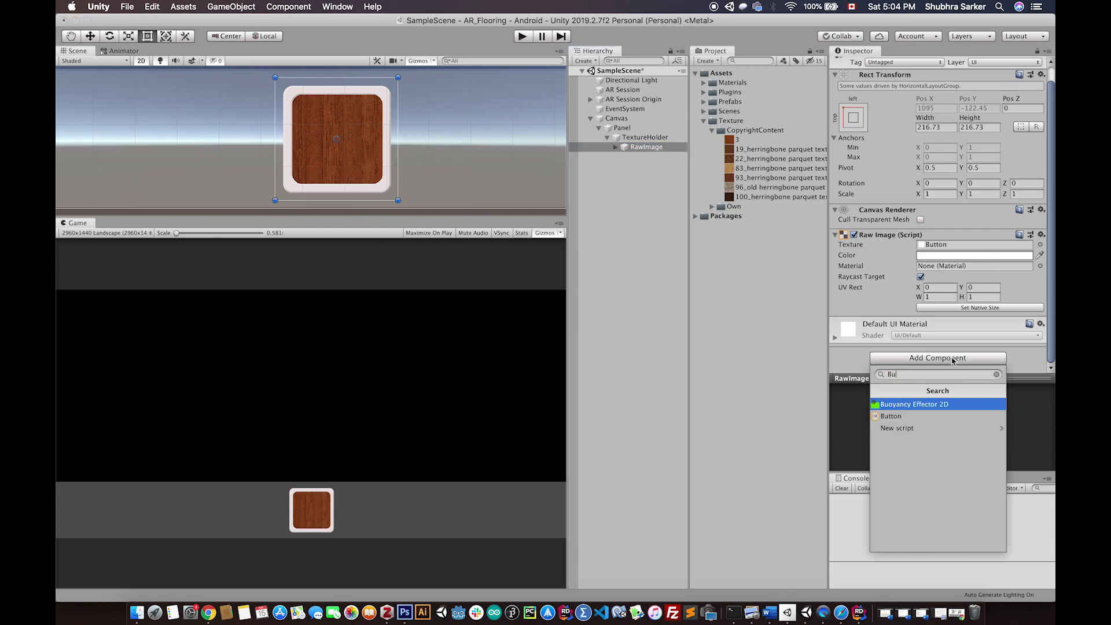
pyautogui.press('Down')
pyautogui.press('Return')
pyautogui.scroll(-1, 953, 315)
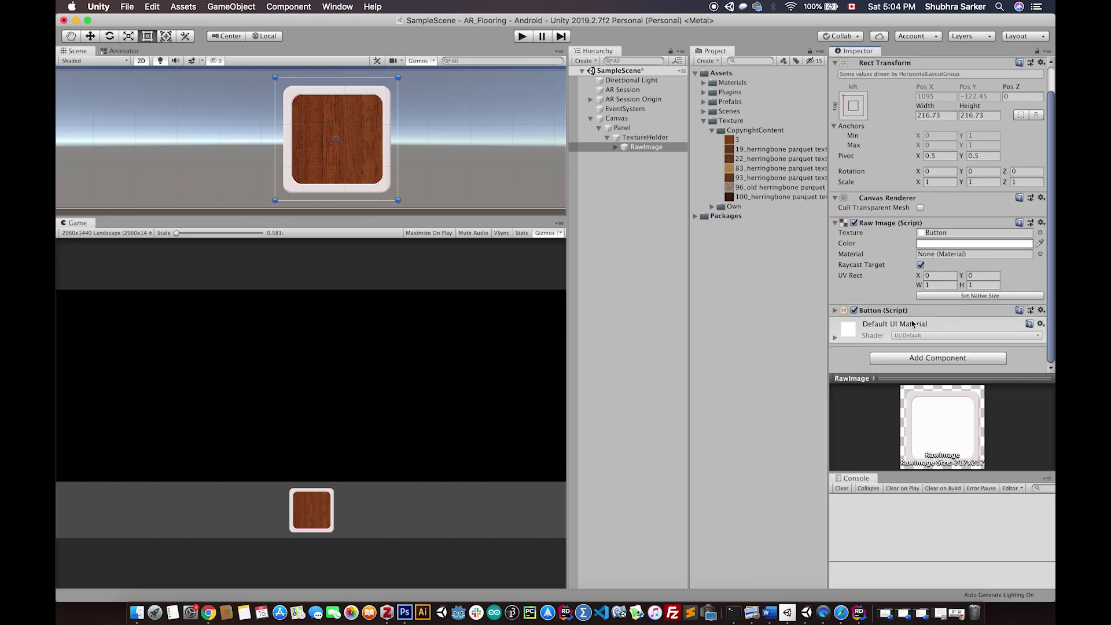
pyautogui.click(835, 310)
pyautogui.click(835, 310)
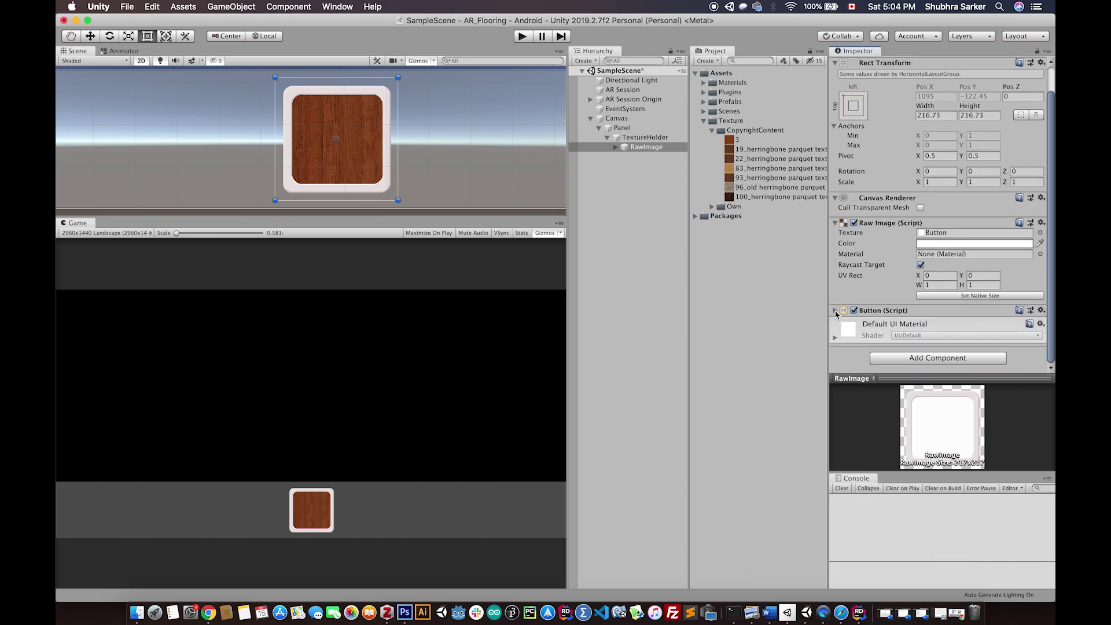
# Step: Rename the RawImage directly under TextureHolder as Texture1
pyautogui.click(641, 148)
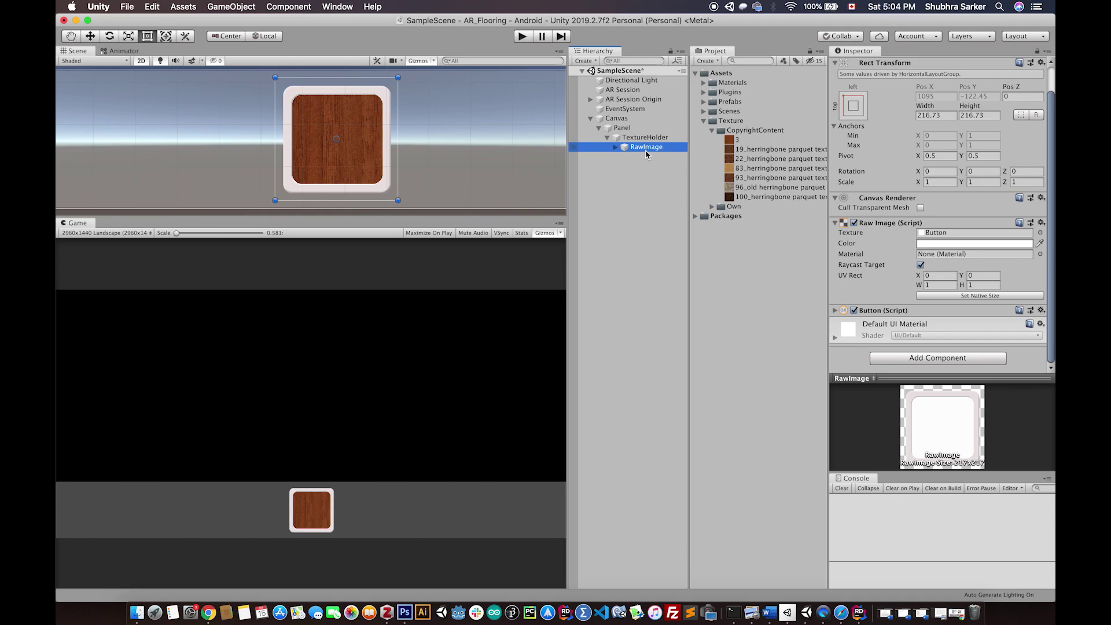
pyautogui.click(663, 148)
pyautogui.write('Texture1')
pyautogui.press('Return')
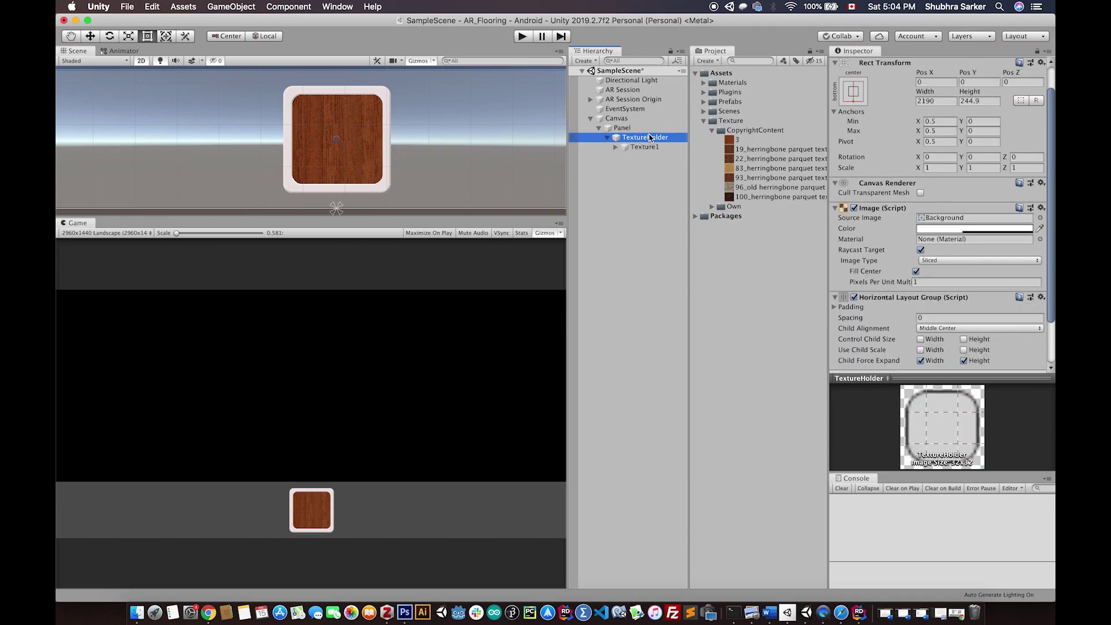
# Step: Duplicate Texture1 five times inside TextureHolder to fill the row with texture buttons
pyautogui.press('super+d')
pyautogui.press('super+d')
pyautogui.press('super+d')
pyautogui.press('super+d')
pyautogui.press('super+d')
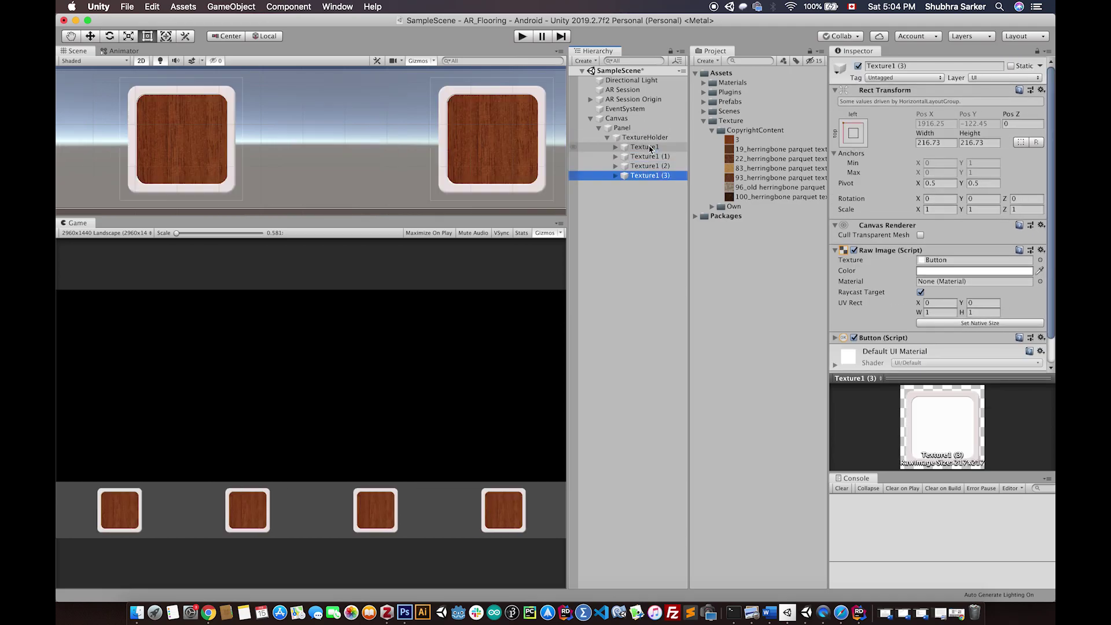
# Step: Filter the scene hierarchy by "Raw" to list the masked raw images of all the texture buttons
pyautogui.click(616, 148)
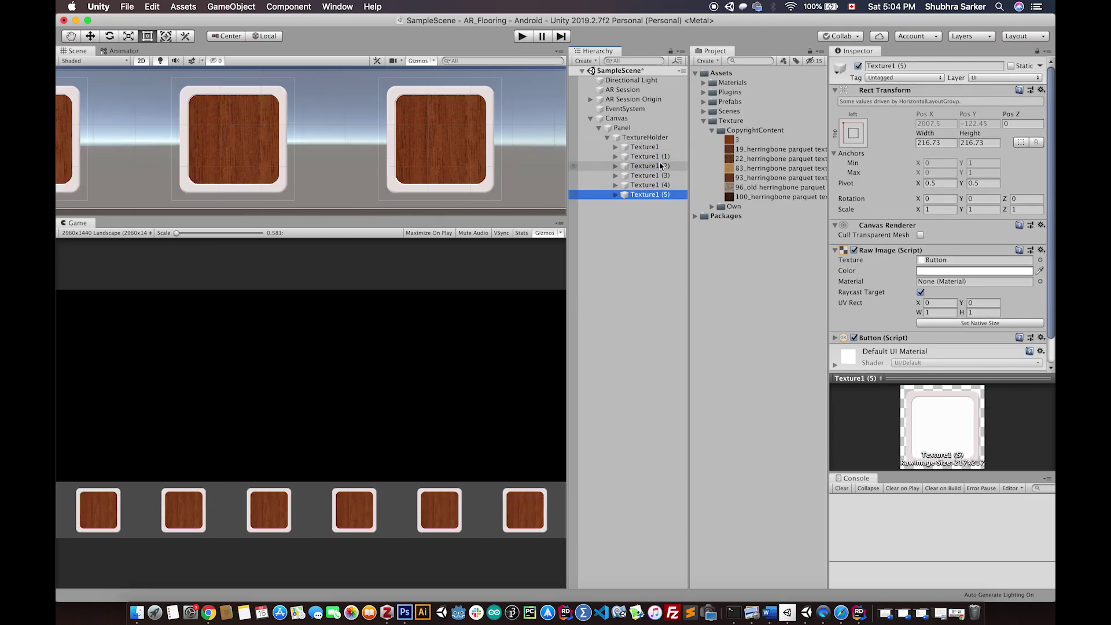
pyautogui.click(615, 147)
pyautogui.click(616, 157)
pyautogui.click(624, 166)
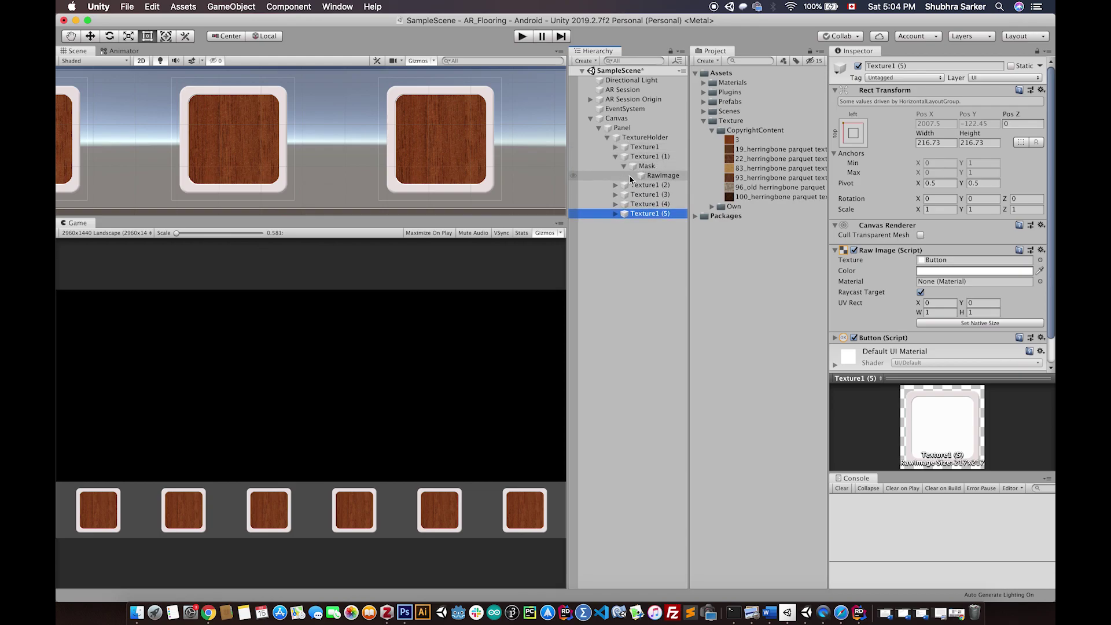
pyautogui.click(660, 175)
pyautogui.click(631, 61)
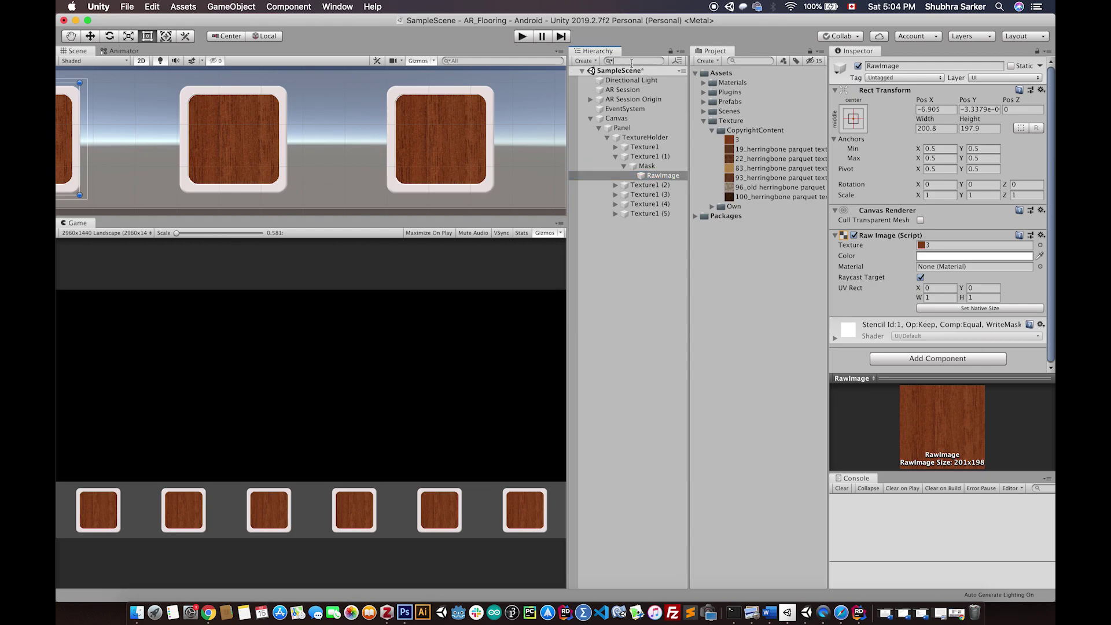
pyautogui.write('Raw')
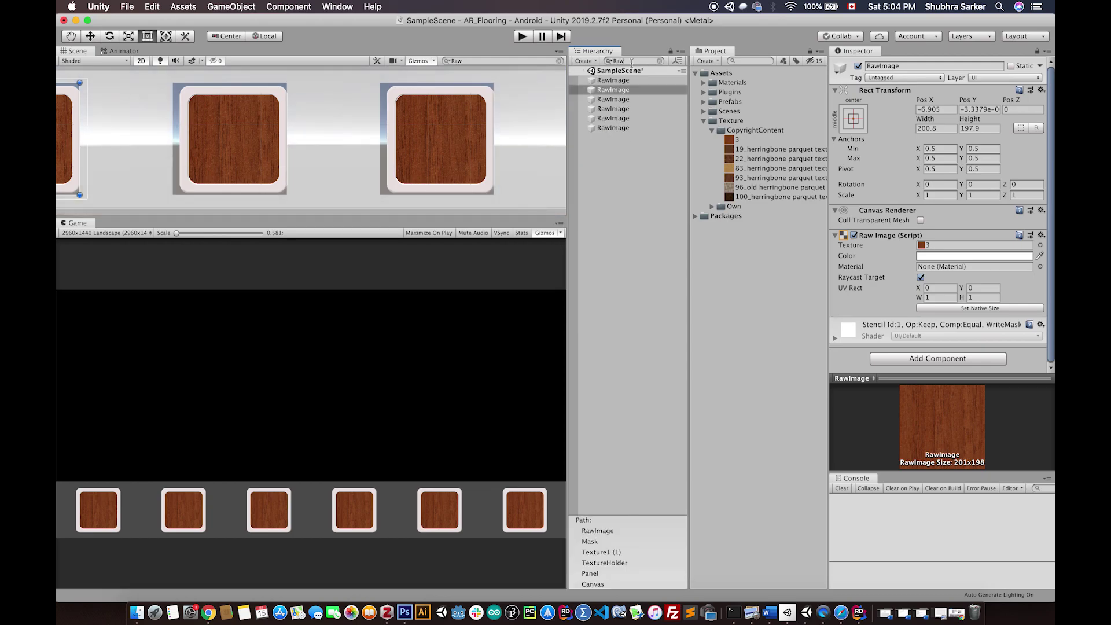
# Step: Assign the 19_herringbone parquet texture to the masked raw image of the second button, Texture1 (1)
pyautogui.click(613, 80)
pyautogui.scroll(-5, 349, 123)
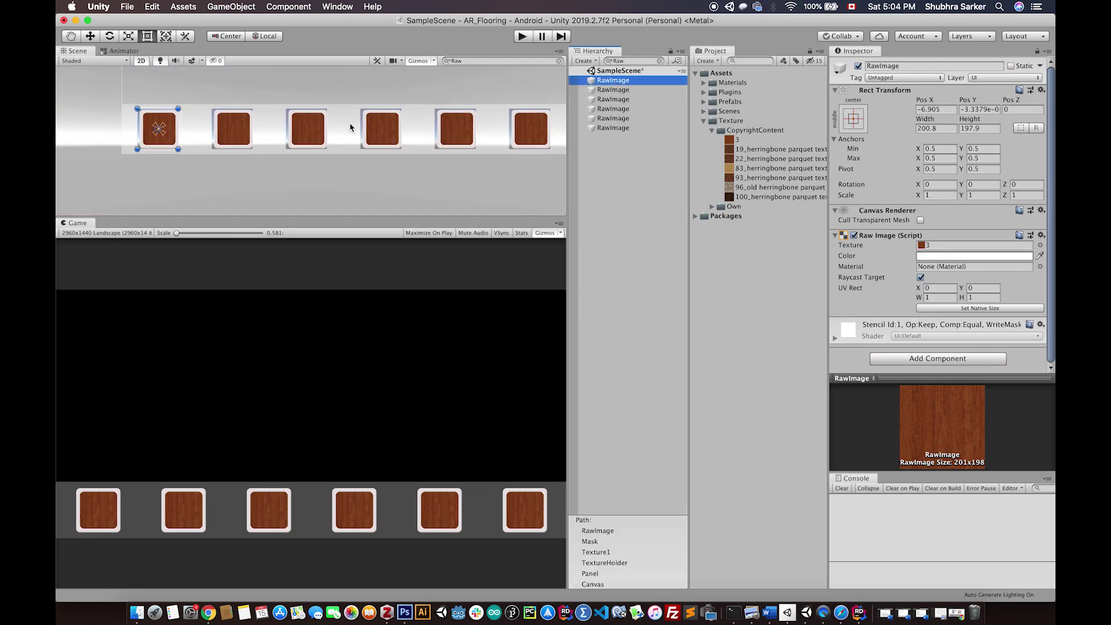
pyautogui.click(617, 90)
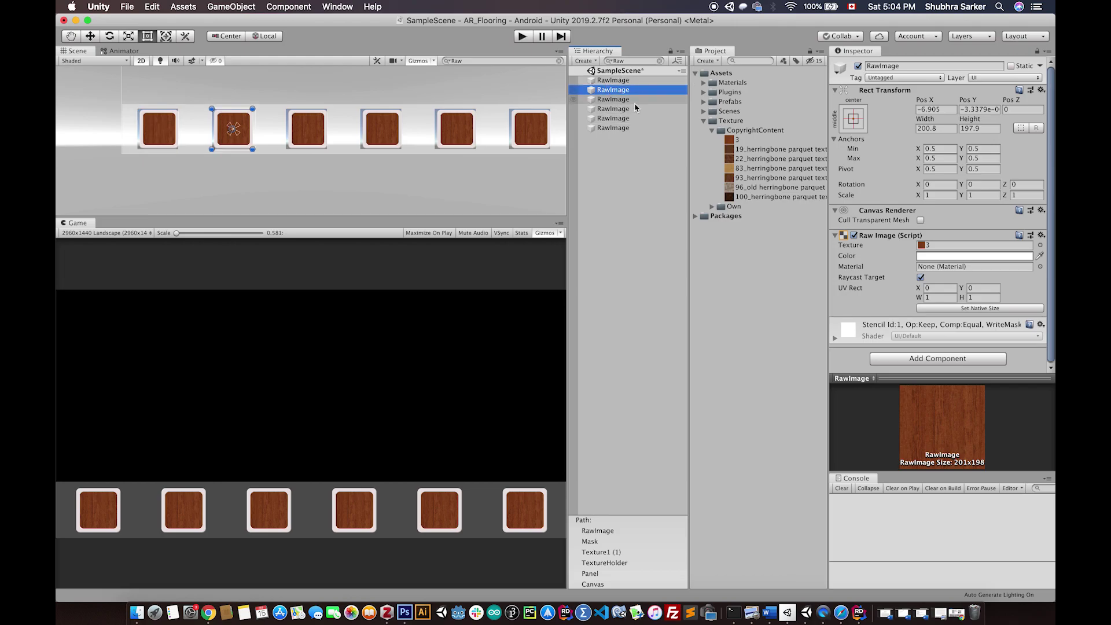
pyautogui.moveTo(752, 152); pyautogui.dragTo(934, 246)
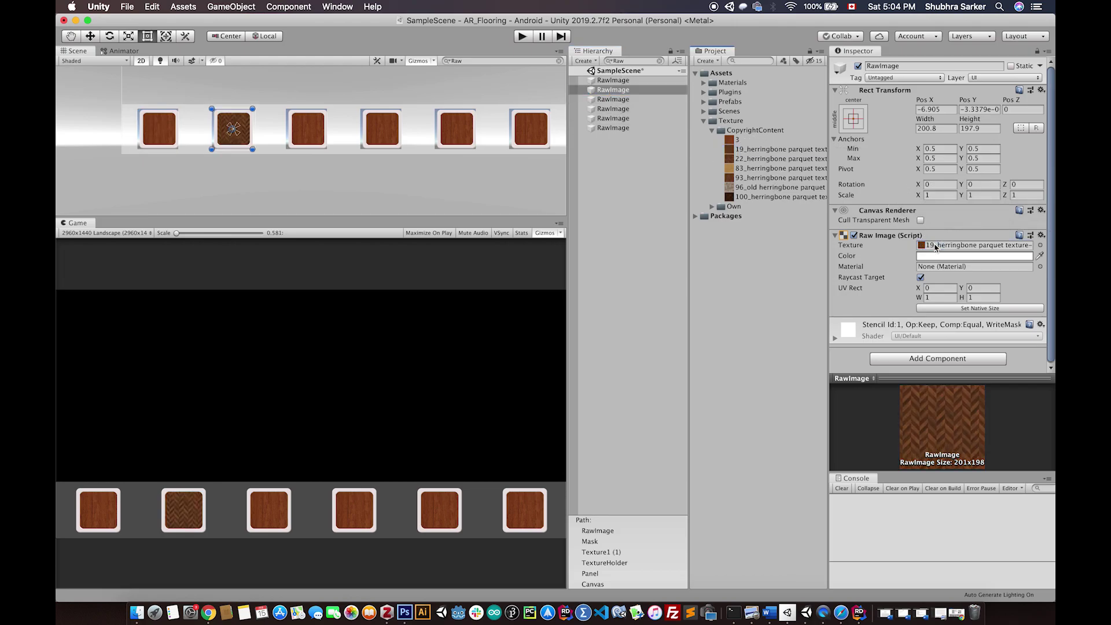
pyautogui.click(619, 99)
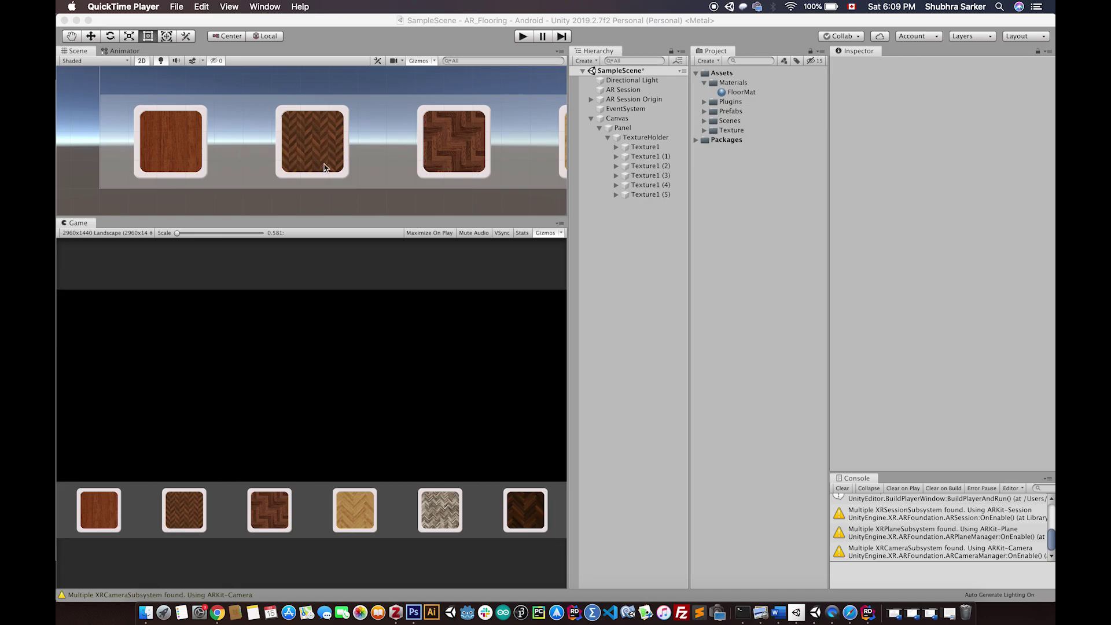
# Step: Check the FloorMat material, then create an empty game object named PlaneMatManager at the scene's top level
pyautogui.scroll(-3, 333, 167)
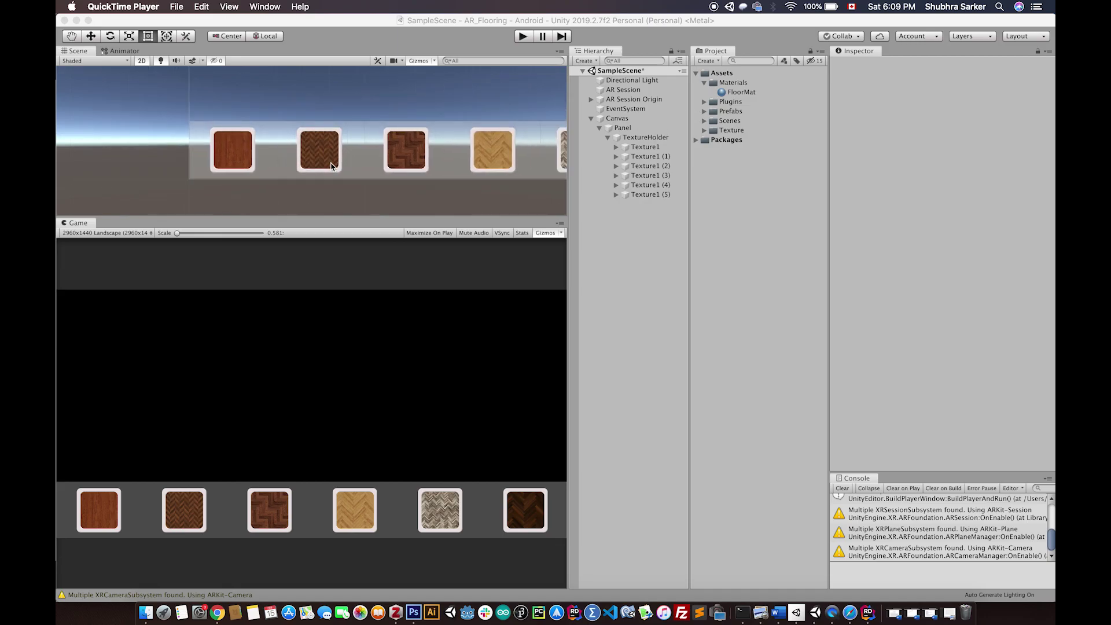
pyautogui.click(741, 93)
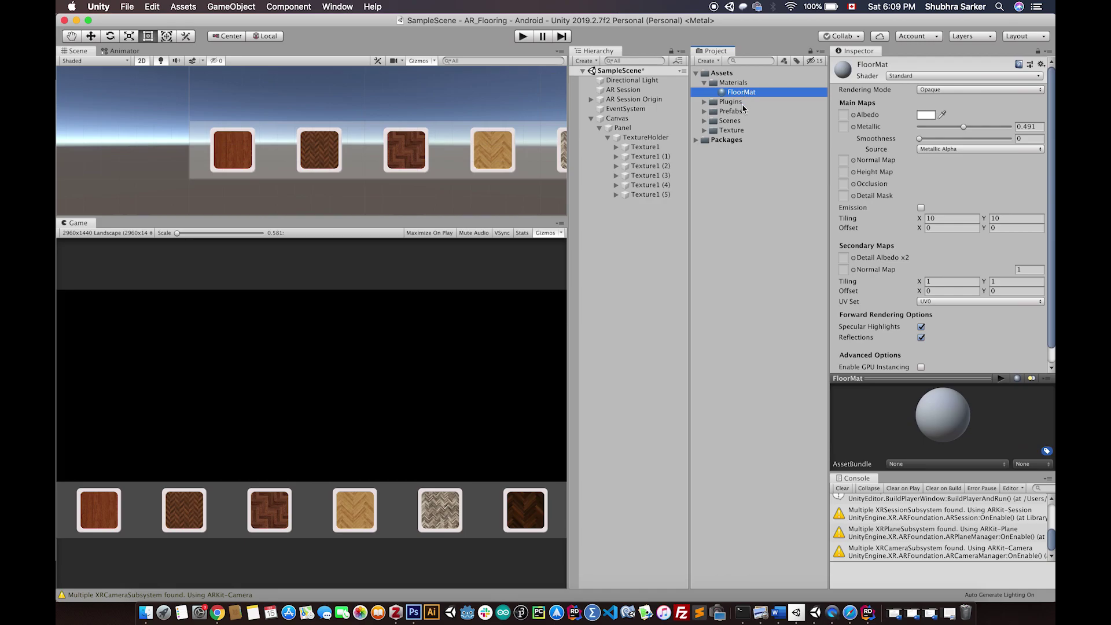
pyautogui.click(590, 118)
pyautogui.click(603, 172)
pyautogui.rightClick(603, 173)
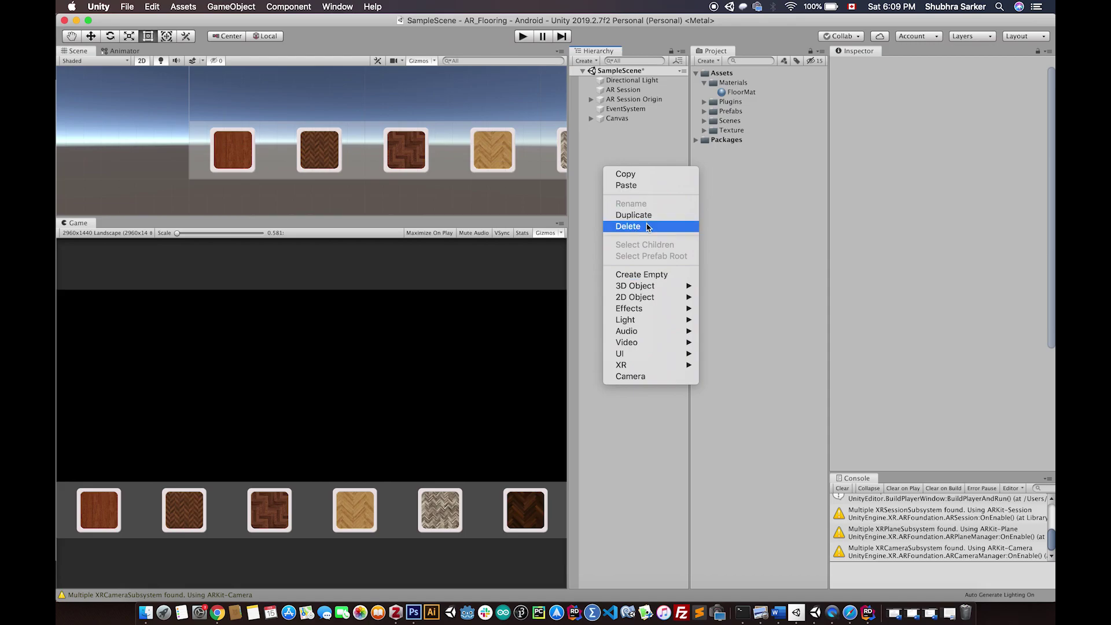
pyautogui.click(642, 275)
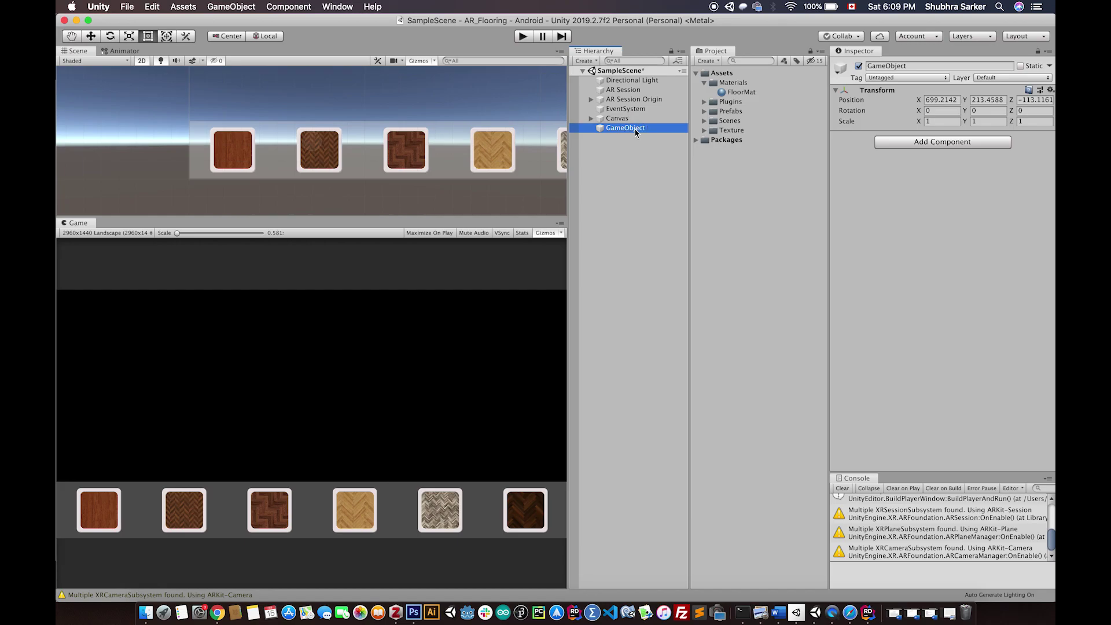
pyautogui.write('PlaneMatManager')
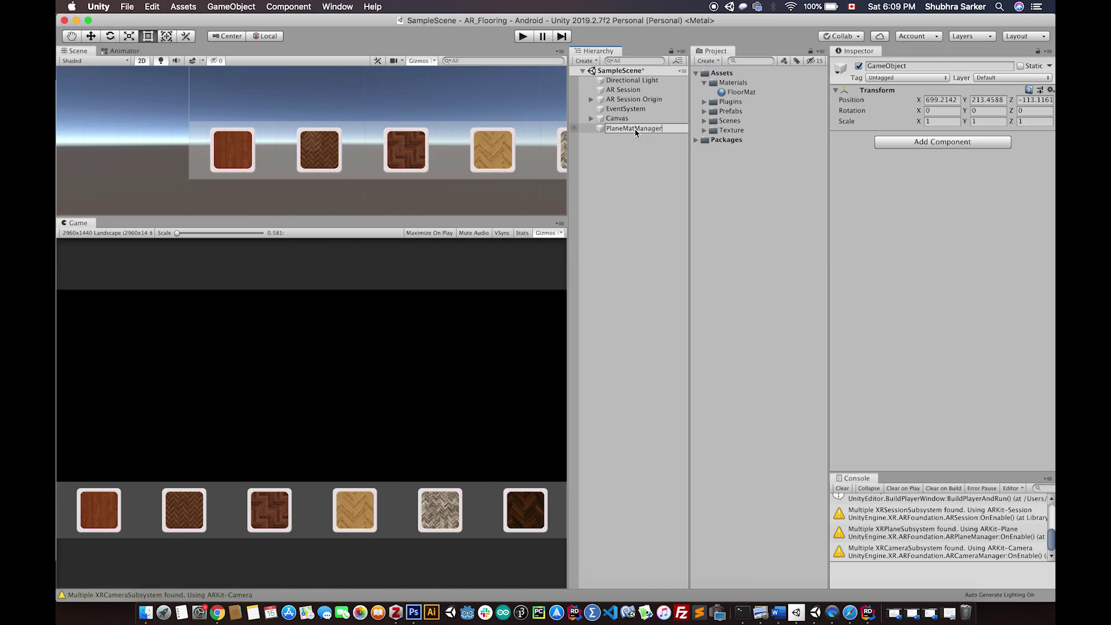
pyautogui.press('Return')
# Step: Create a folder named Scripts inside Assets
pyautogui.click(704, 83)
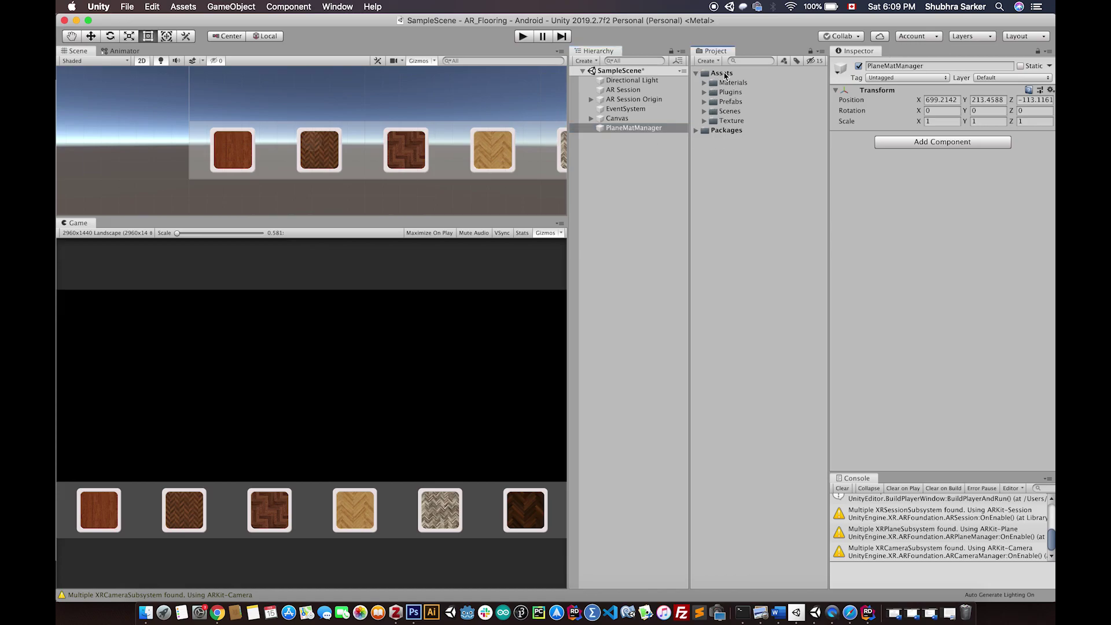
pyautogui.rightClick(725, 75)
pyautogui.moveTo(747, 77)
pyautogui.click(882, 79)
pyautogui.write('SScripts')
pyautogui.press('BackSpace')
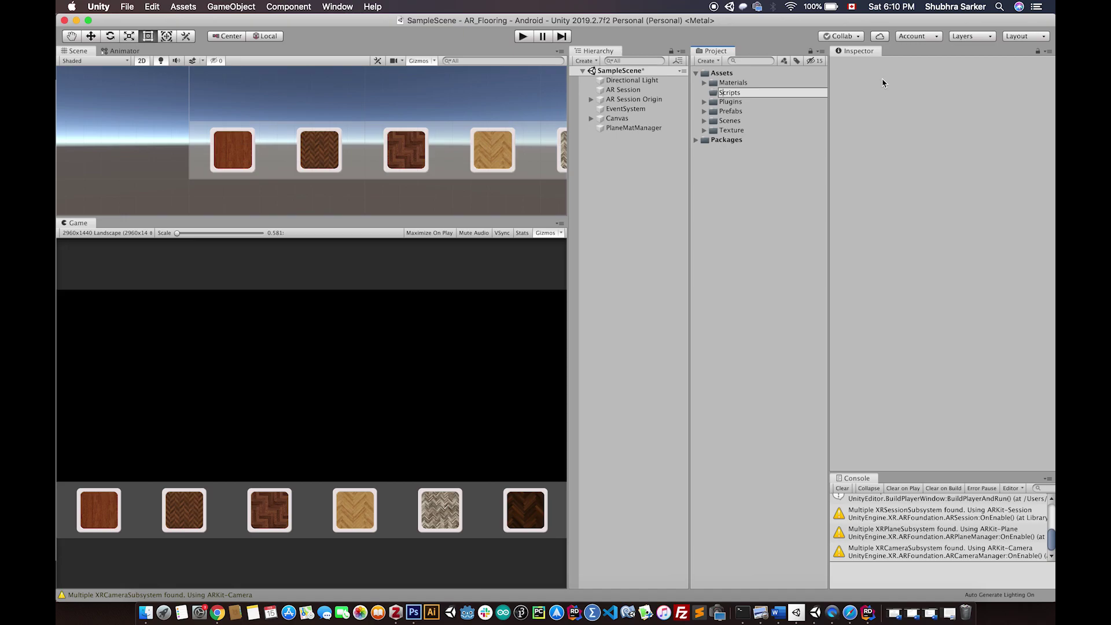
pyautogui.press('Return')
# Step: Create a C# script named PlaneMatManager in the Scripts folder
pyautogui.rightClick(759, 121)
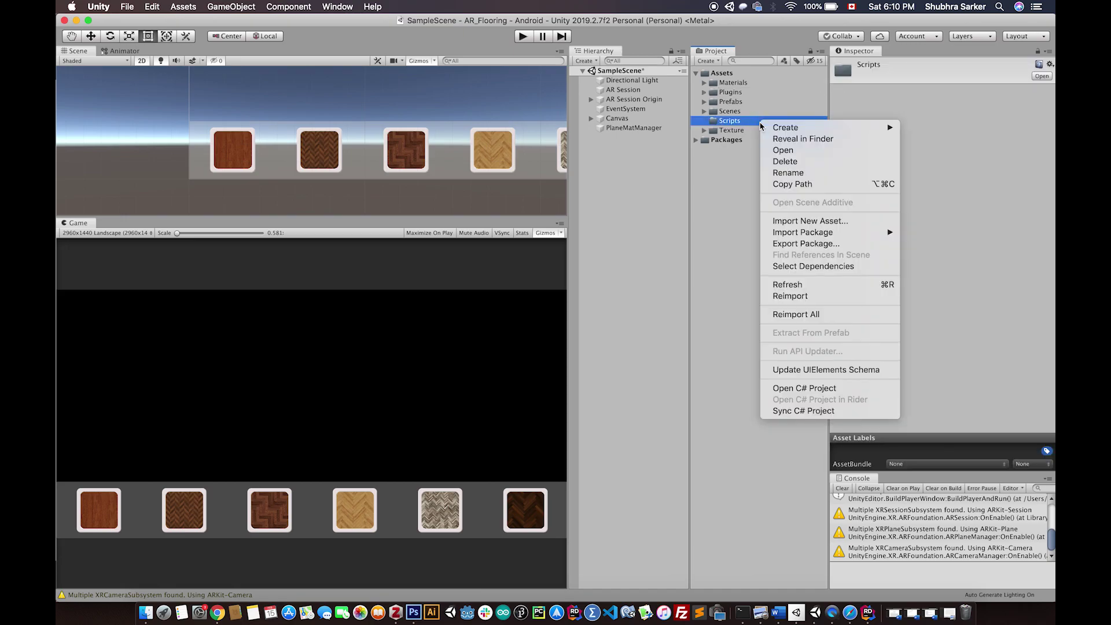
pyautogui.moveTo(778, 127)
pyautogui.click(942, 147)
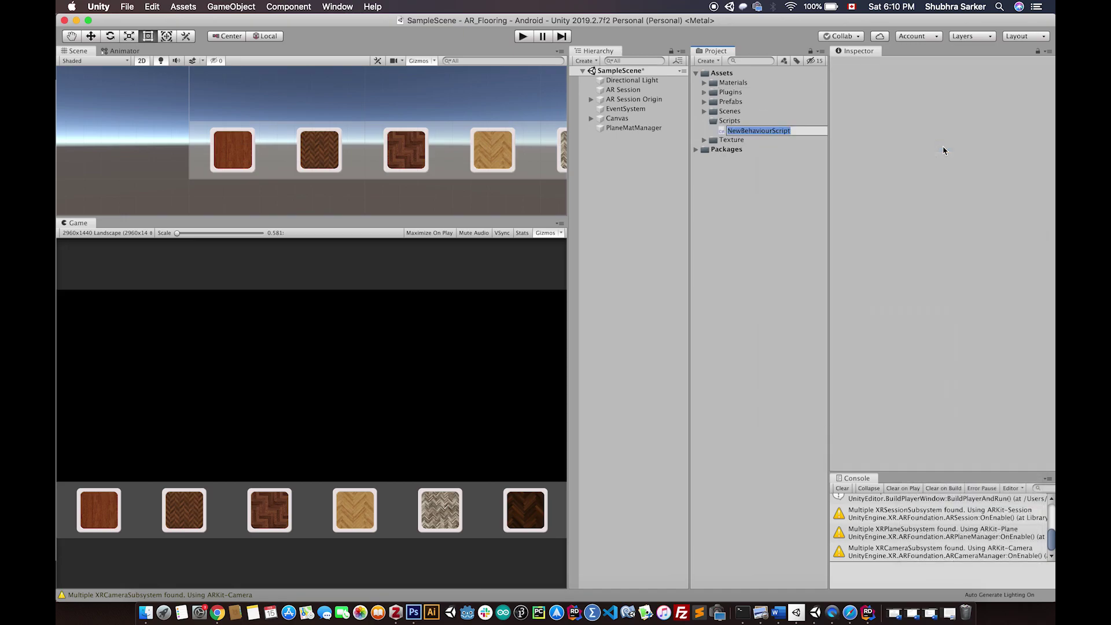
pyautogui.write('Plane')
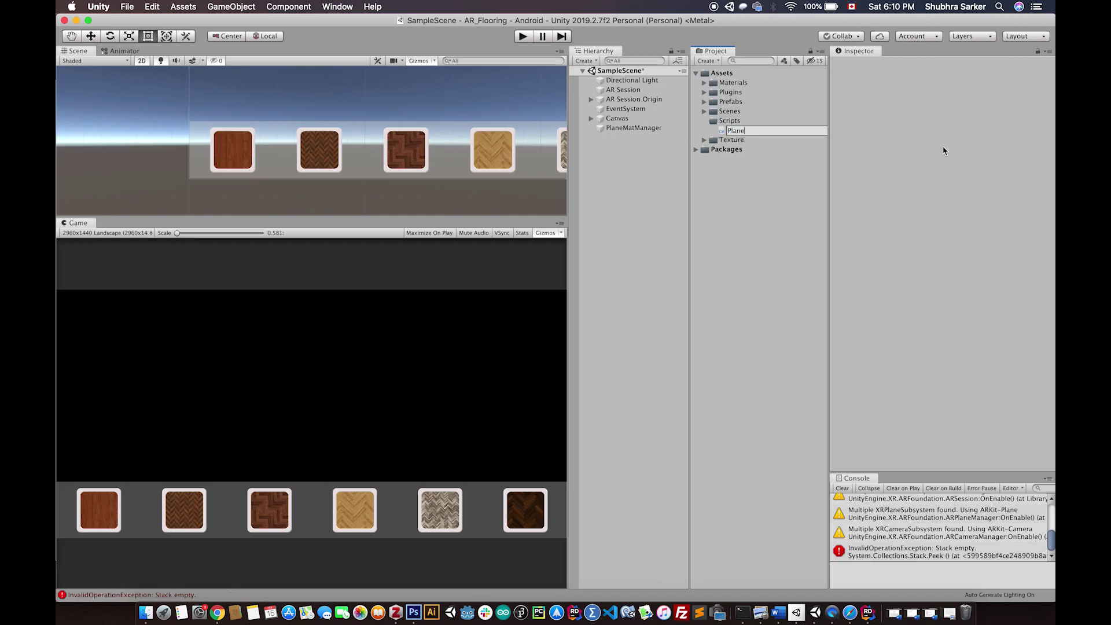
pyautogui.write('MatManager')
pyautogui.press('Return')
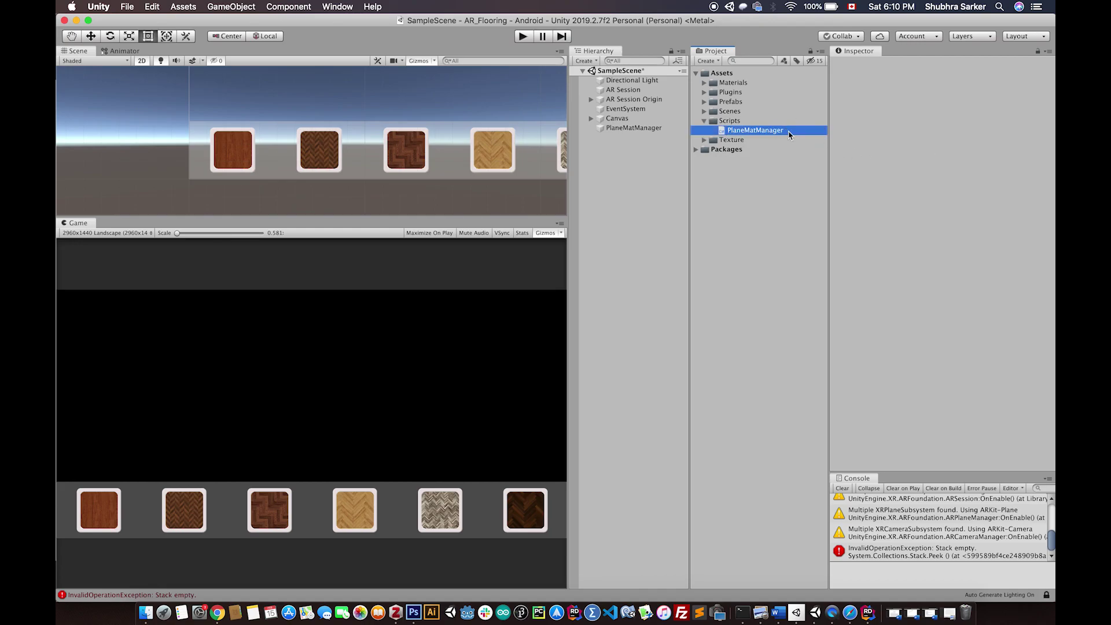
# Step: Open the PlaneMatManager script in Rider and declare the field "public Material planeMat;" at the top of the class
pyautogui.doubleClick(788, 130)
pyautogui.press('Left')
pyautogui.press('Return')
pyautogui.write('public ')
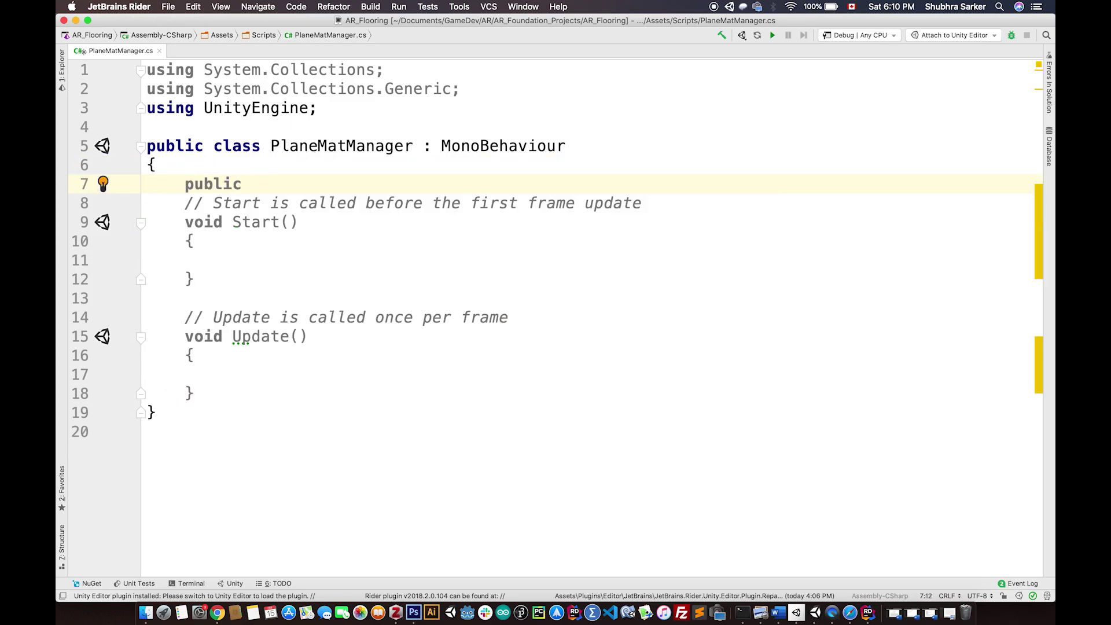
pyautogui.write('Material ')
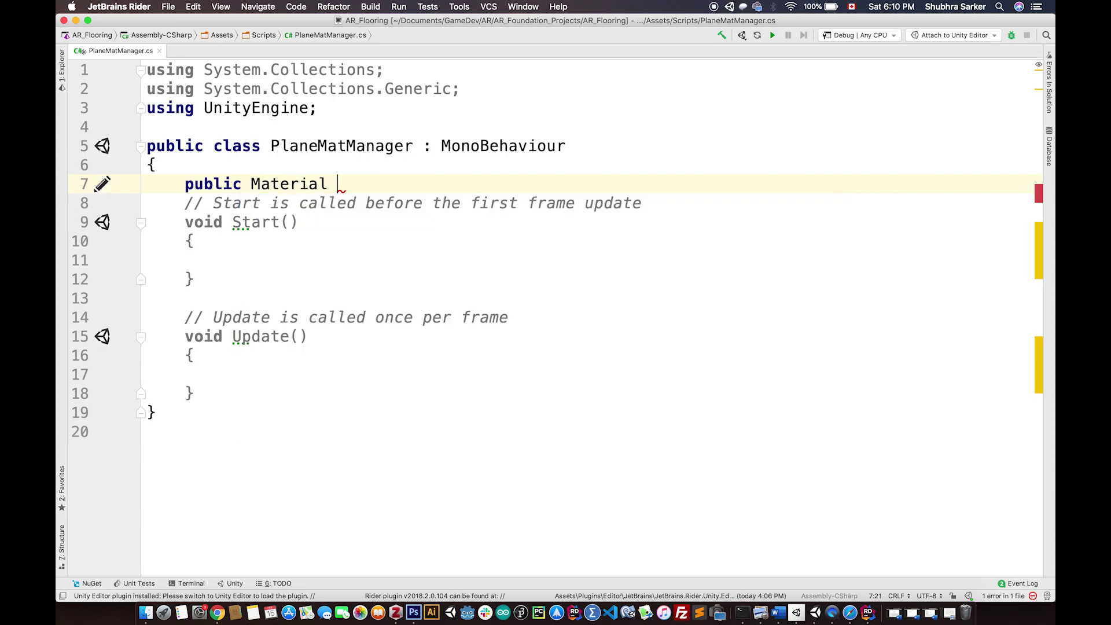
pyautogui.write('planeMat;')
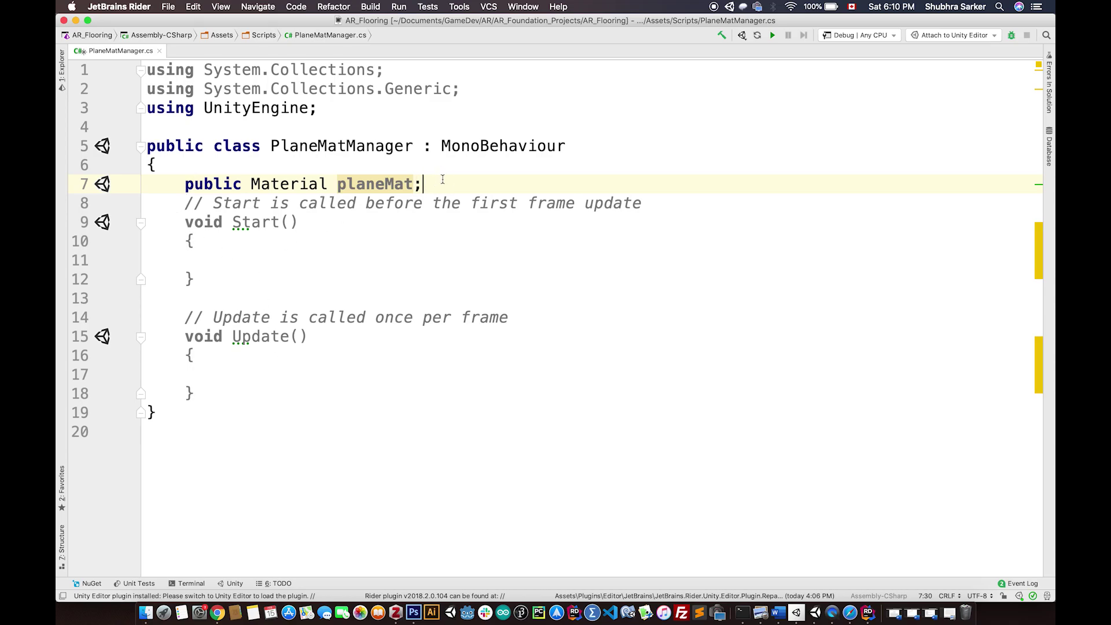
# Step: Begin a public Button[] array declaration on the line below the planeMat field
pyautogui.press('Return')
pyautogui.write('public ')
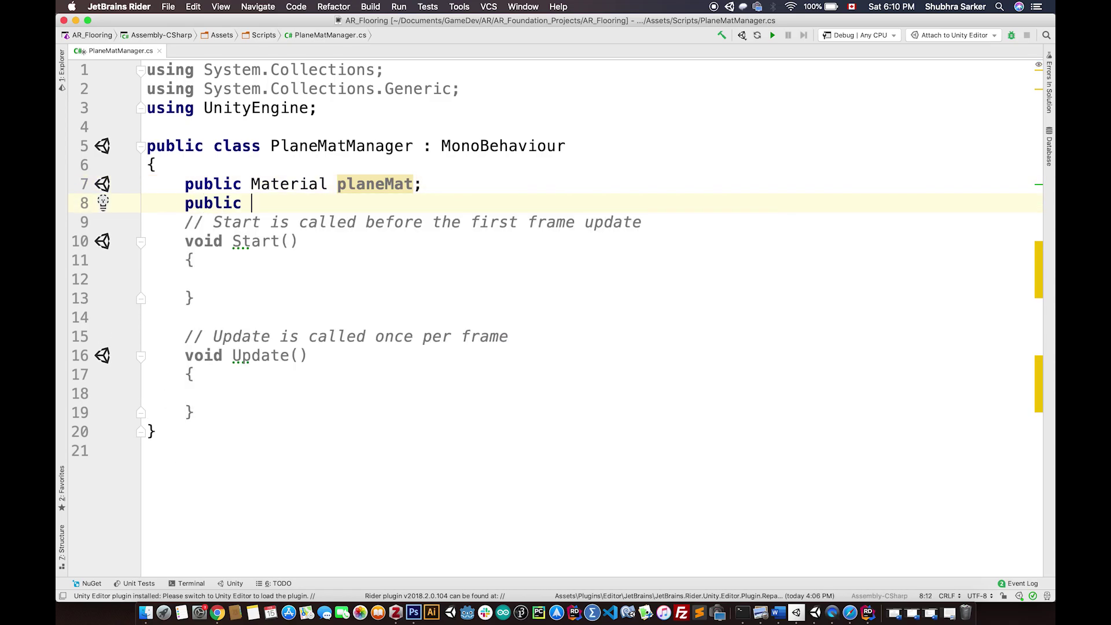
pyautogui.write('Butt')
pyautogui.press('Return')
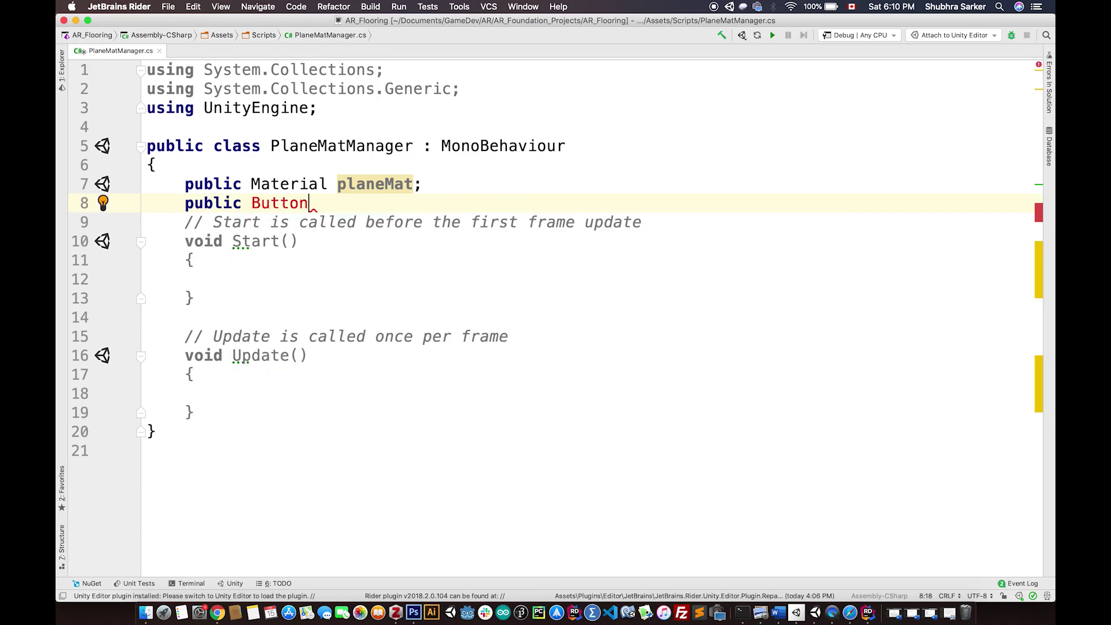
pyautogui.write('[]')
# Step: Add the directive "using UnityEditor.UI;" on a new line below "using UnityEngine;"
pyautogui.click(317, 108)
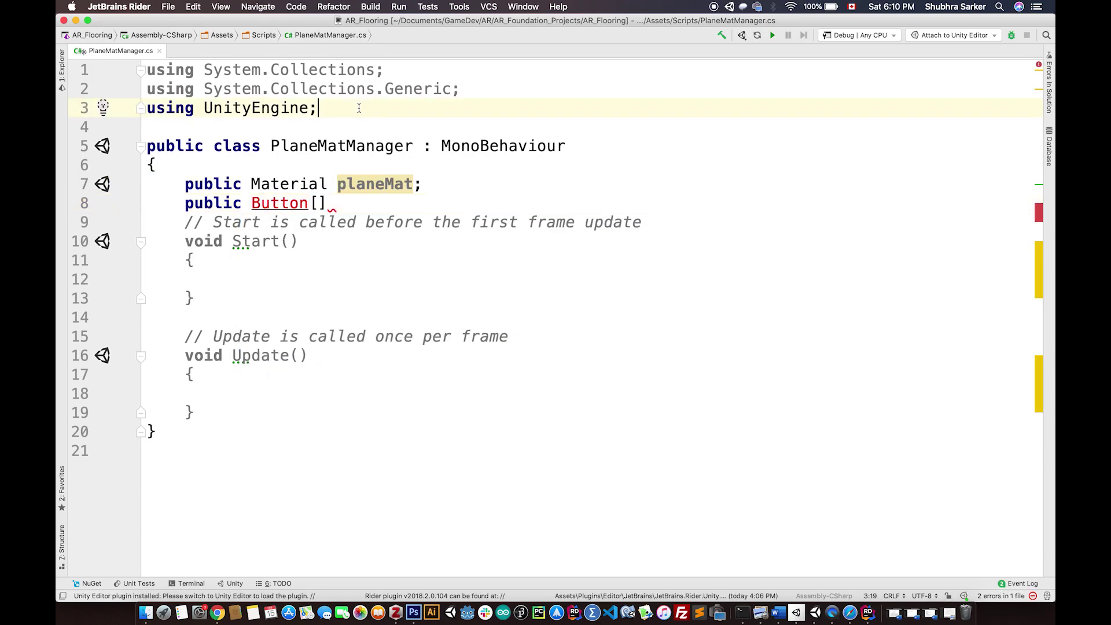
pyautogui.press('Return')
pyautogui.write('us')
pyautogui.press('Return')
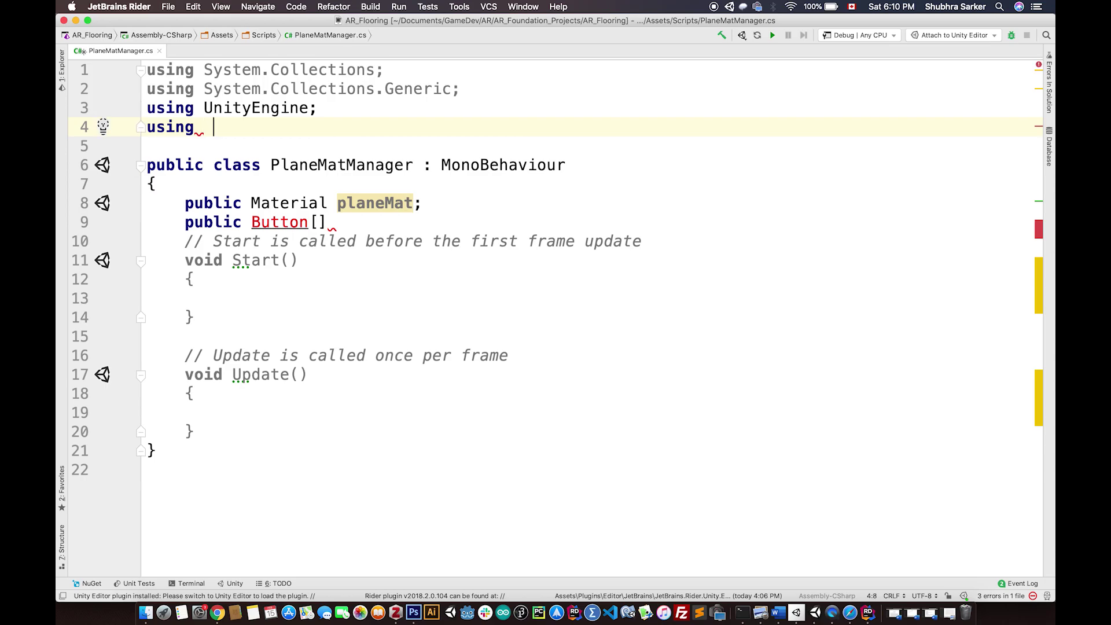
pyautogui.write('Uni')
pyautogui.press('Down')
pyautogui.press('Return')
pyautogui.write('.UI')
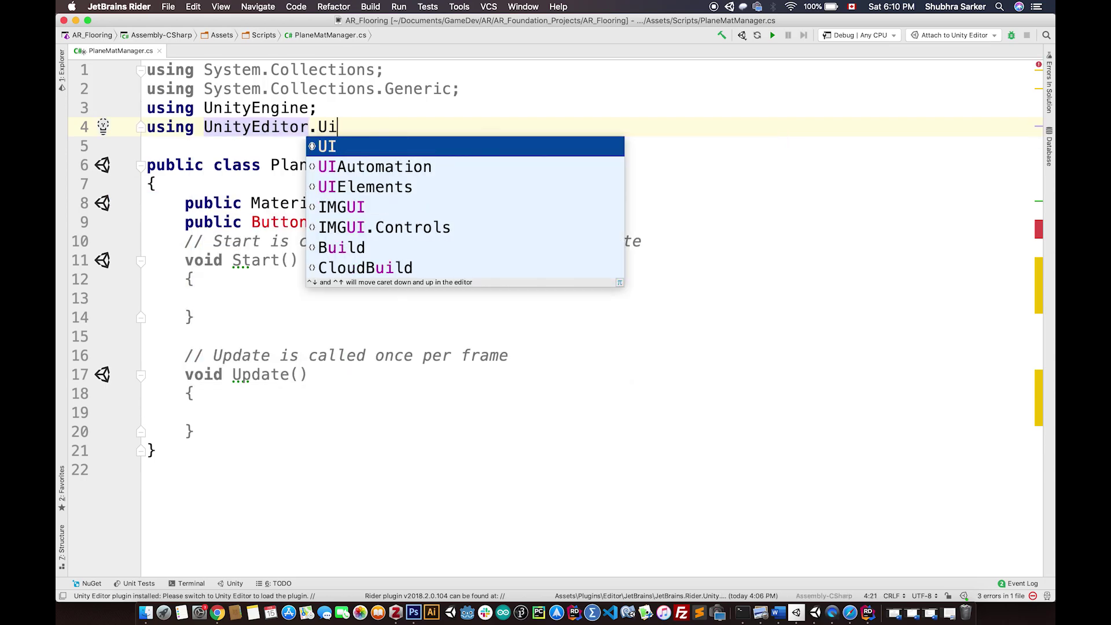
pyautogui.write(';')
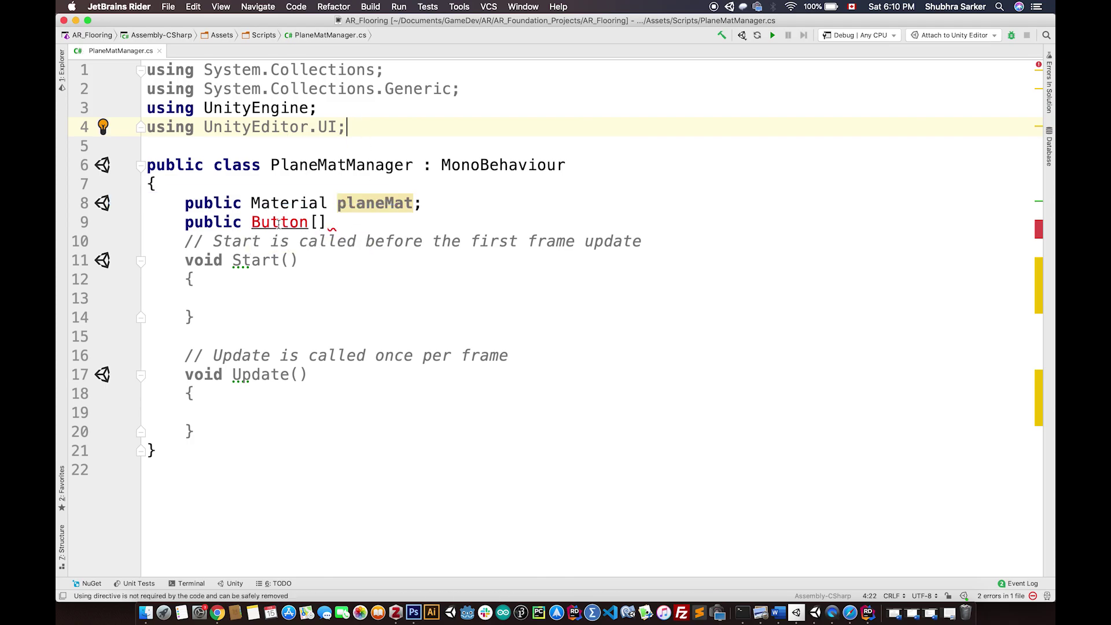
# Step: Change the namespace in the new UI directive to UnityEngine so it reads "using UnityEngine.UI;"
pyautogui.doubleClick(269, 127)
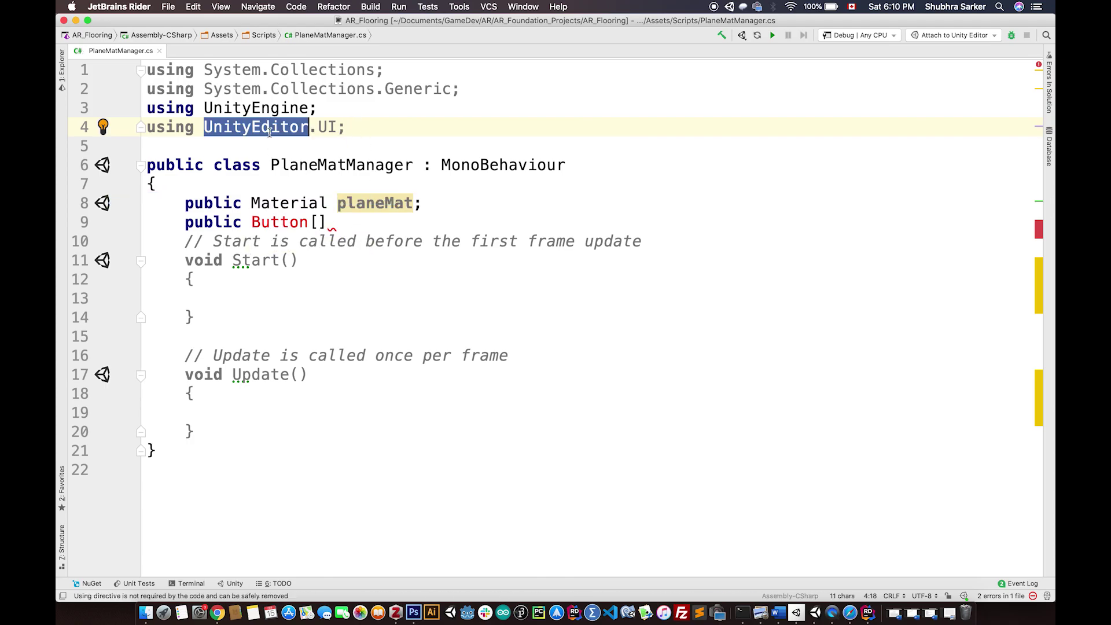
pyautogui.write('Un')
pyautogui.press('Down')
pyautogui.press('Down')
pyautogui.press('Return')
# Step: Complete the array declaration as "public Button[] planeTexButtons;", separated from the planeMat field by a blank line
pyautogui.click(373, 217)
pyautogui.write('button;')
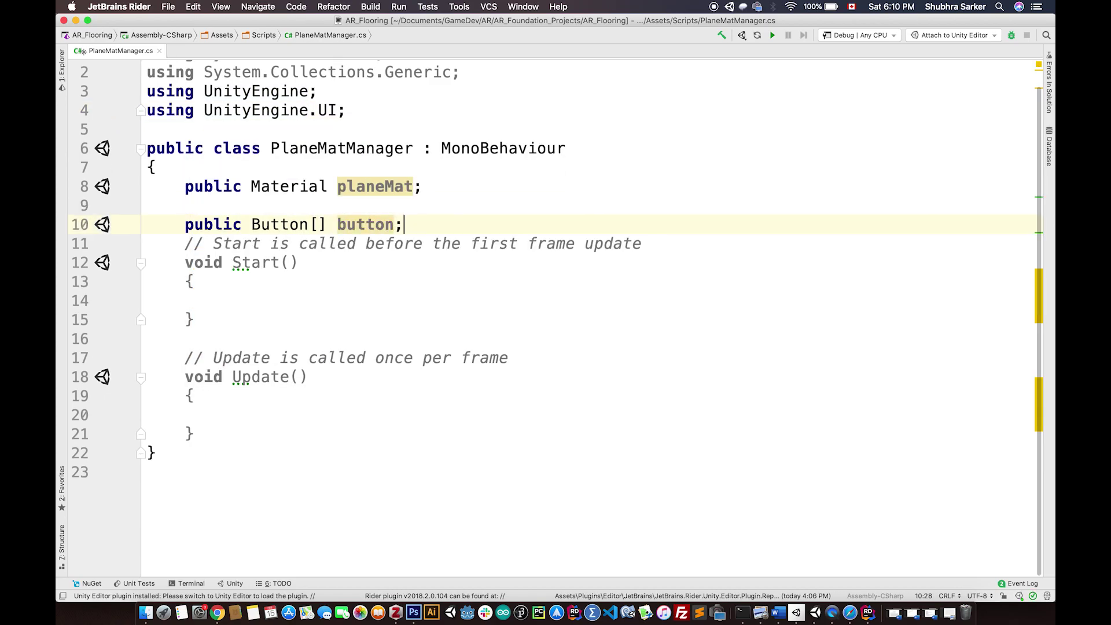
pyautogui.press('Left')
pyautogui.write('ss')
pyautogui.press('BackSpace')
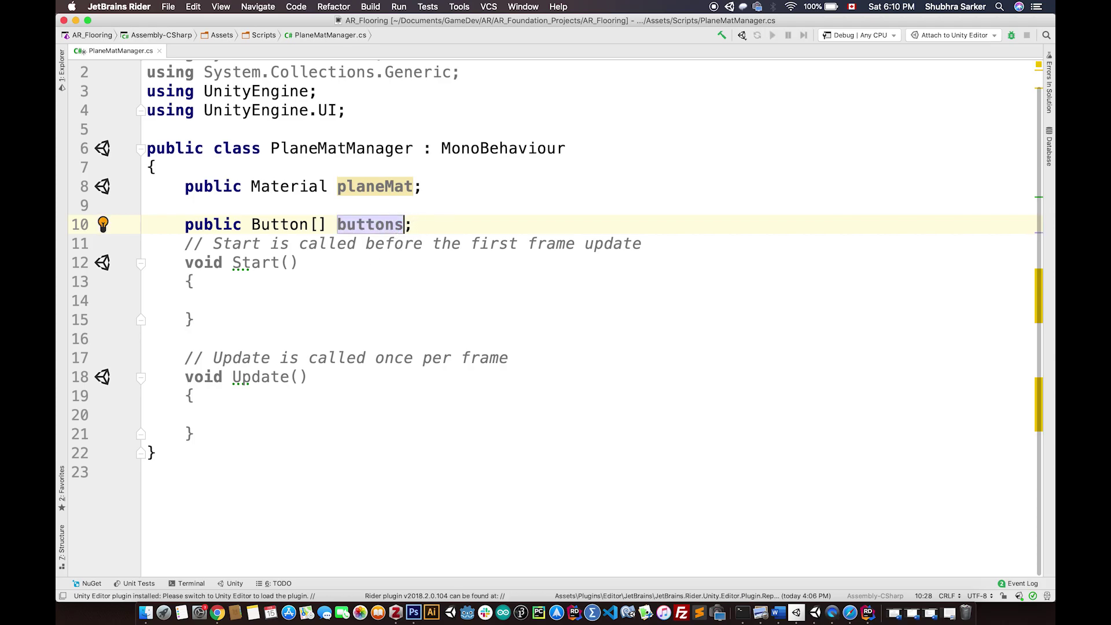
pyautogui.click(290, 299)
pyautogui.doubleClick(371, 226)
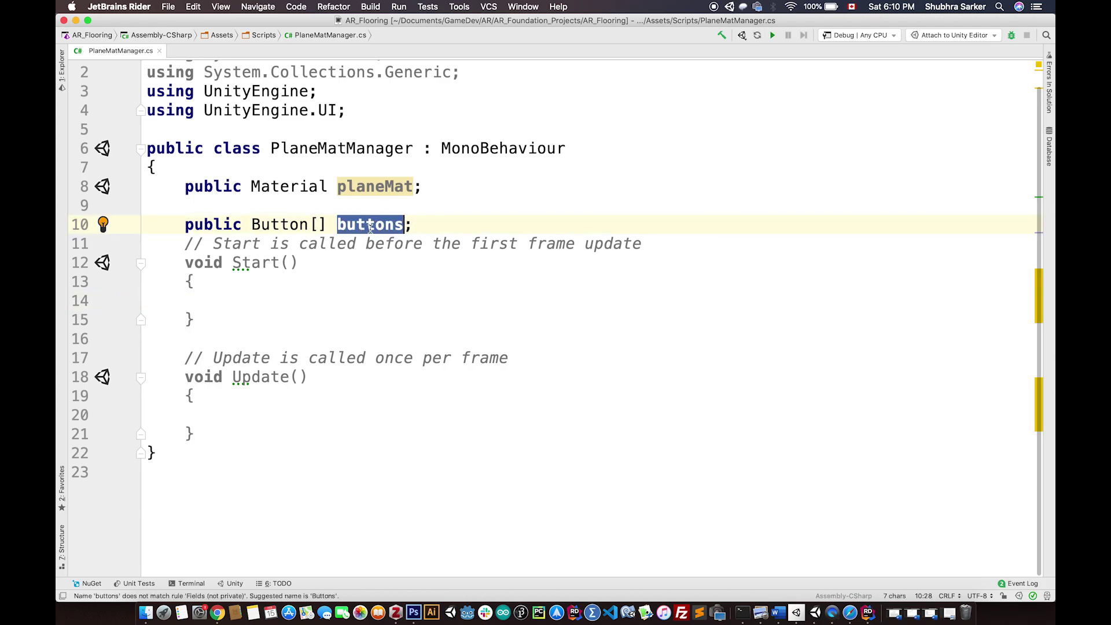
pyautogui.write('planeTexB')
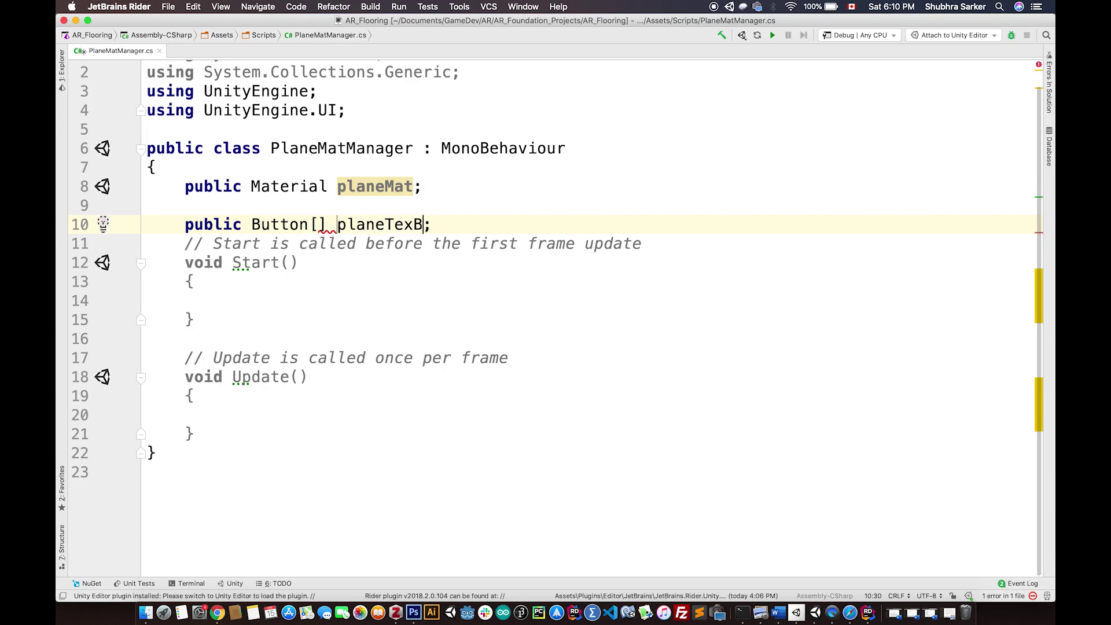
pyautogui.write('uttons')
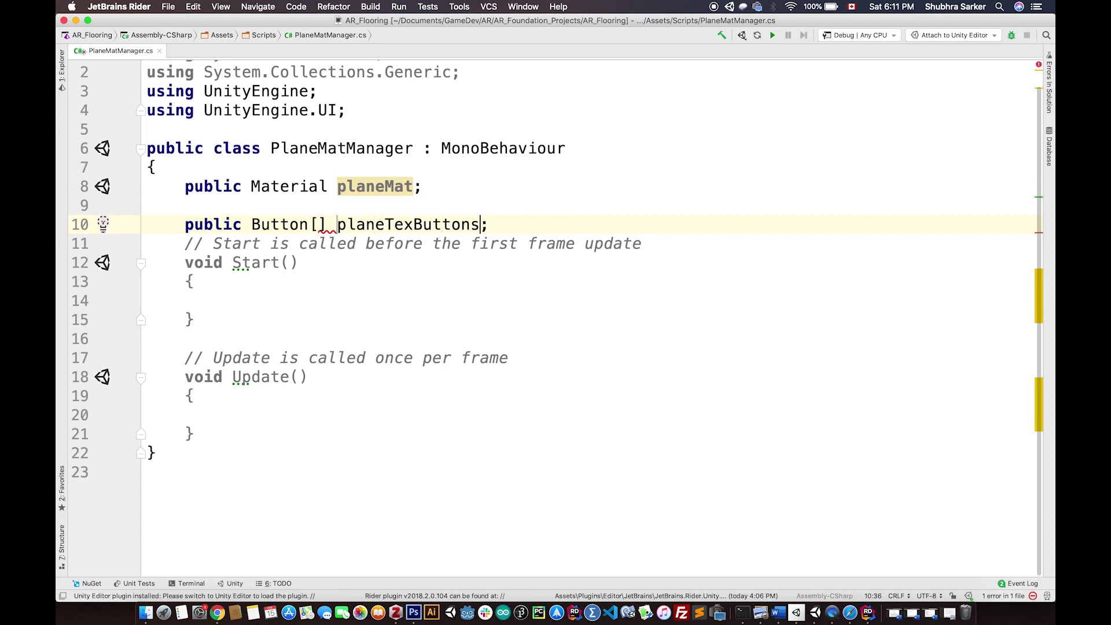
# Step: Insert a foreach loop in the Start method that iterates "var b in planeTexButtons"
pyautogui.click(273, 300)
pyautogui.write('for')
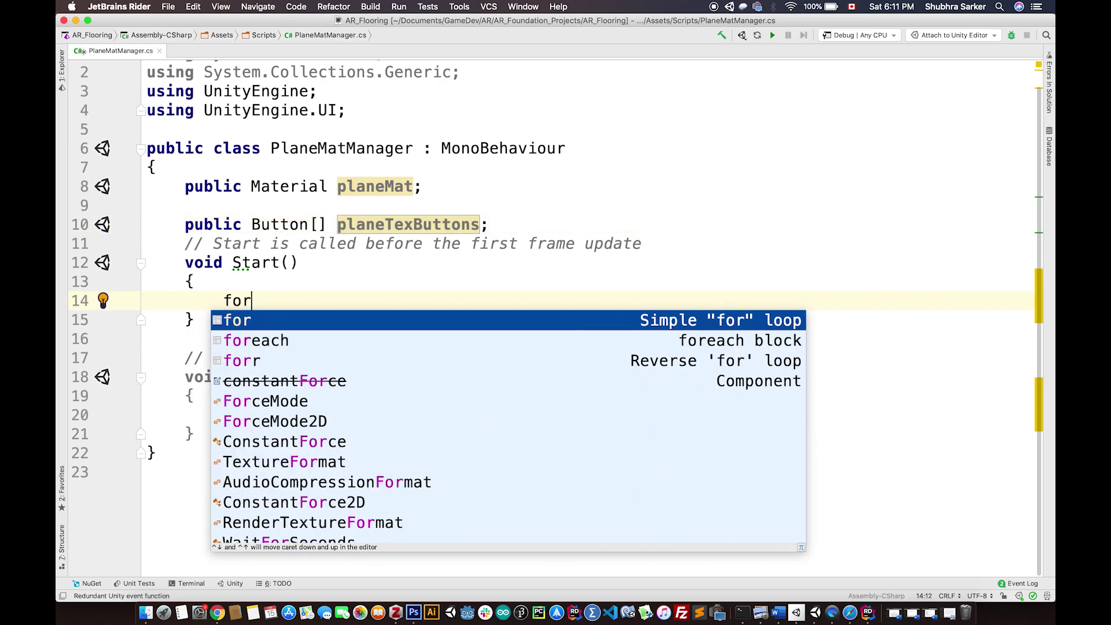
pyautogui.press('Down')
pyautogui.press('Return')
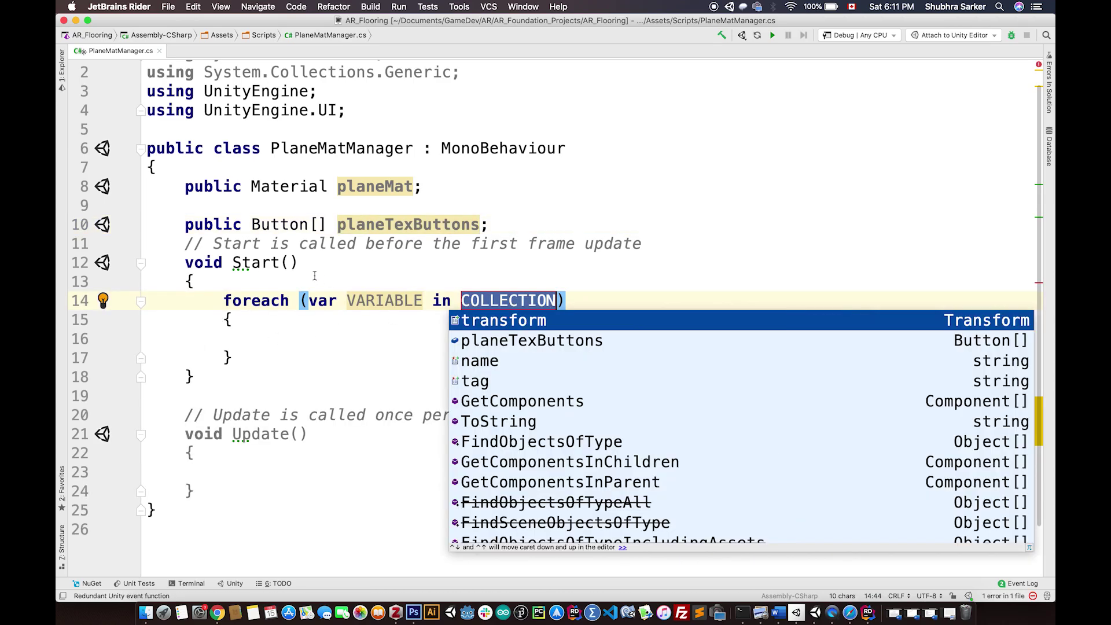
pyautogui.doubleClick(377, 301)
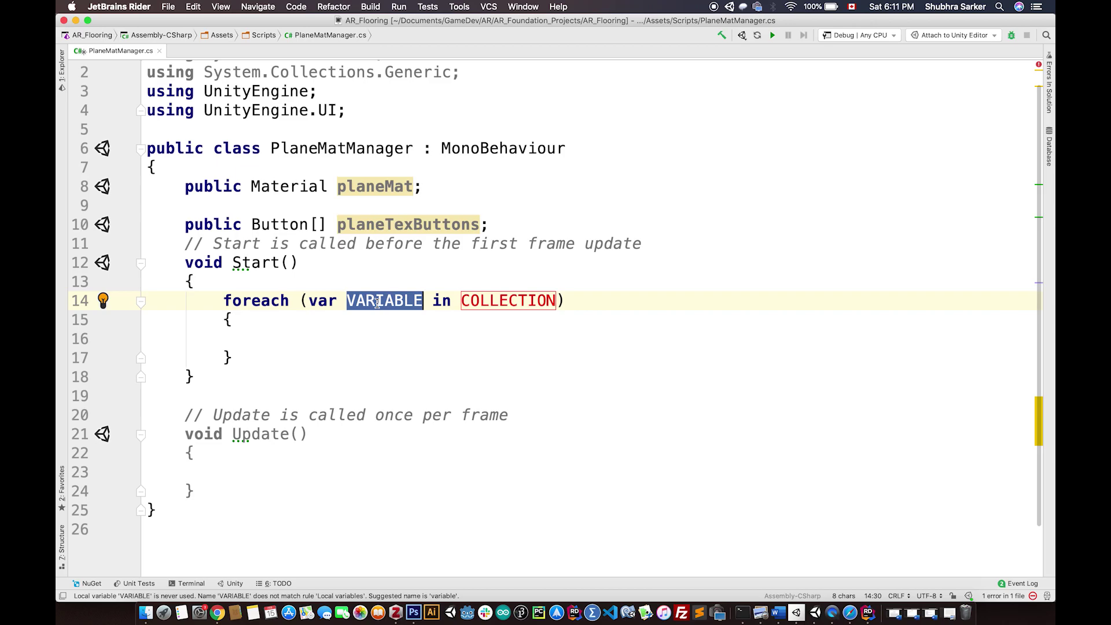
pyautogui.write('b')
pyautogui.press('super+a')
pyautogui.doubleClick(456, 301)
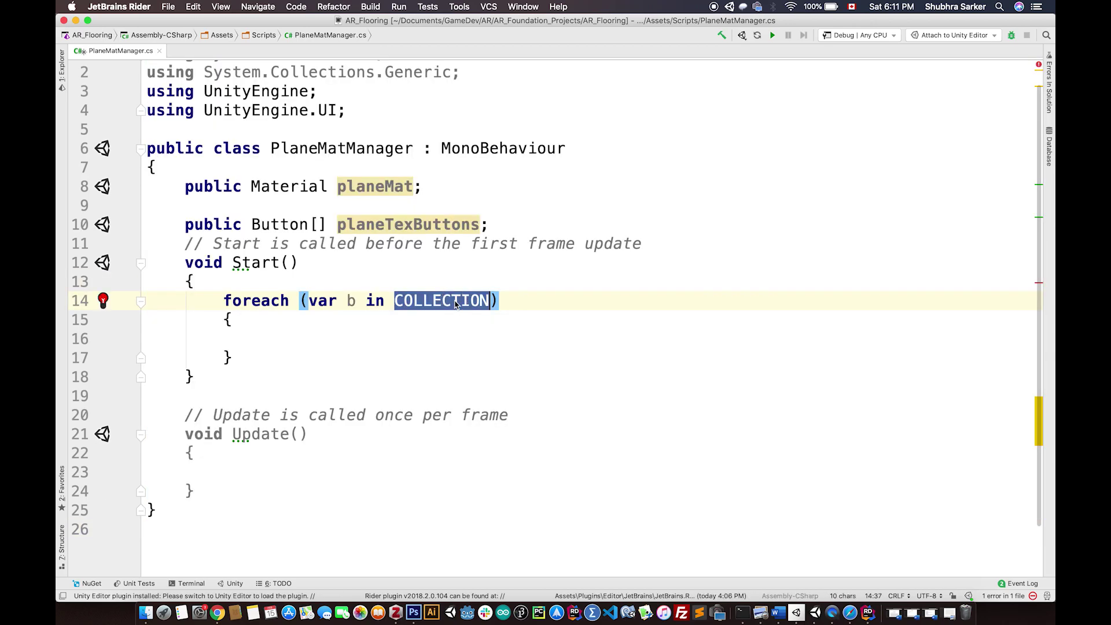
pyautogui.write('pl')
pyautogui.press('Return')
pyautogui.press('Return')
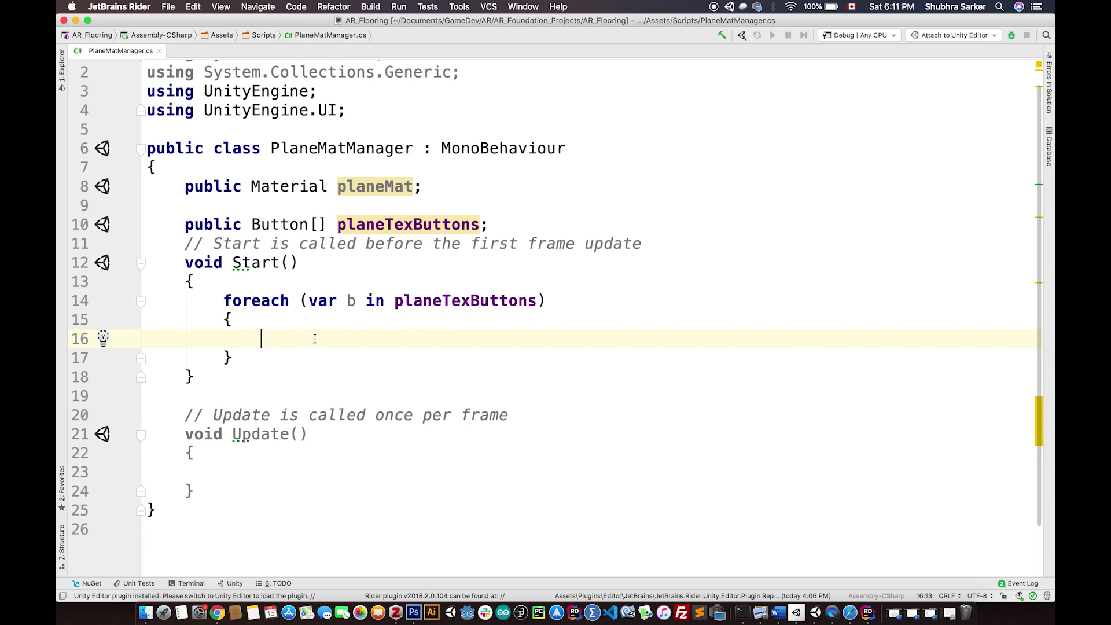
# Step: Add the call "b.onClick.AddListener();" inside the foreach loop
pyautogui.write('b.')
pyautogui.press('Down')
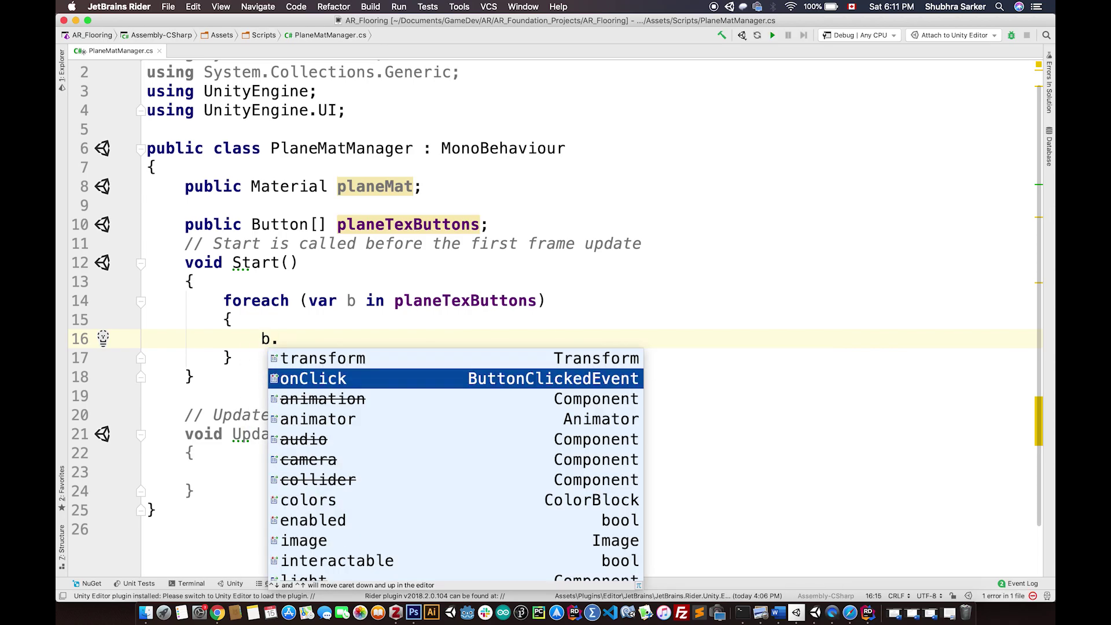
pyautogui.press('Return')
pyautogui.write('.')
pyautogui.press('Return')
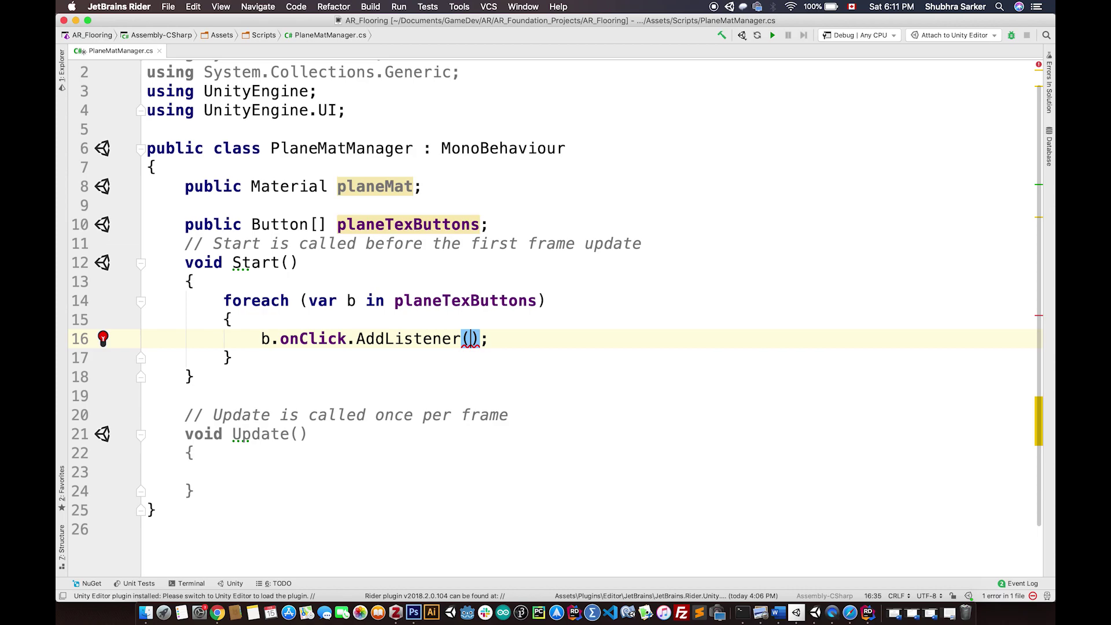
# Step: Create an empty method "void OnClickButton()" below the Update method
pyautogui.scroll(-3, 350, 336)
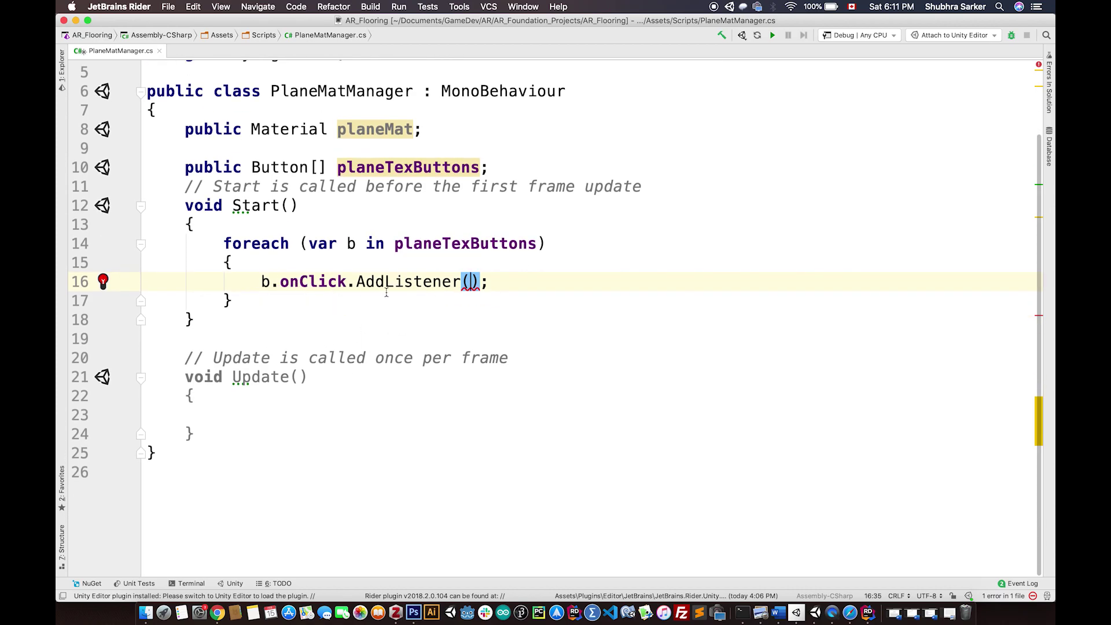
pyautogui.click(262, 431)
pyautogui.press('Return')
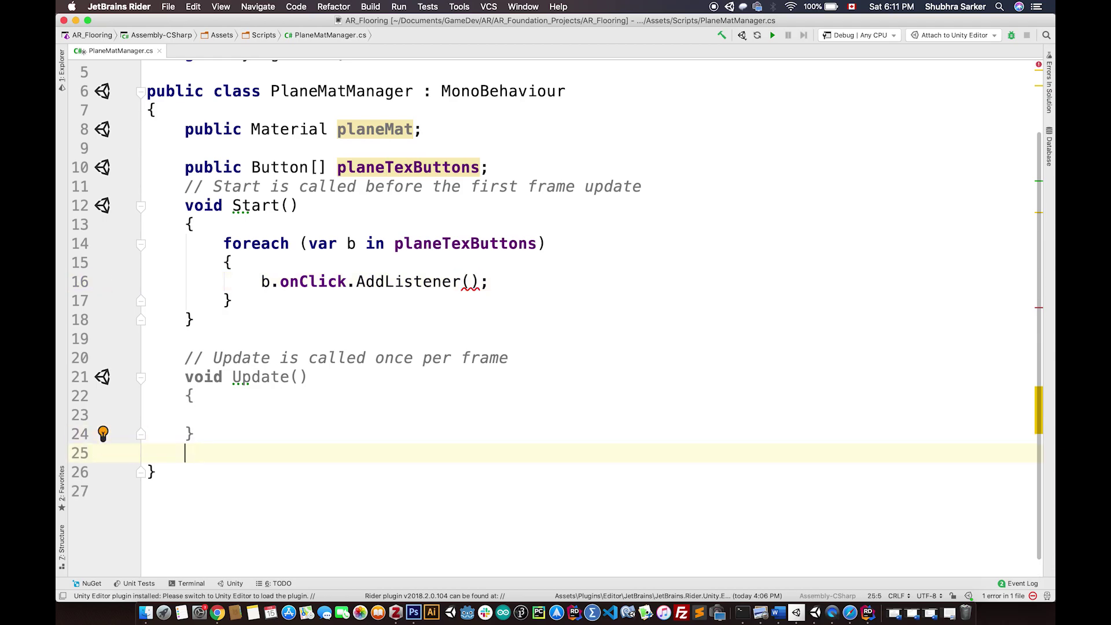
pyautogui.write('void ')
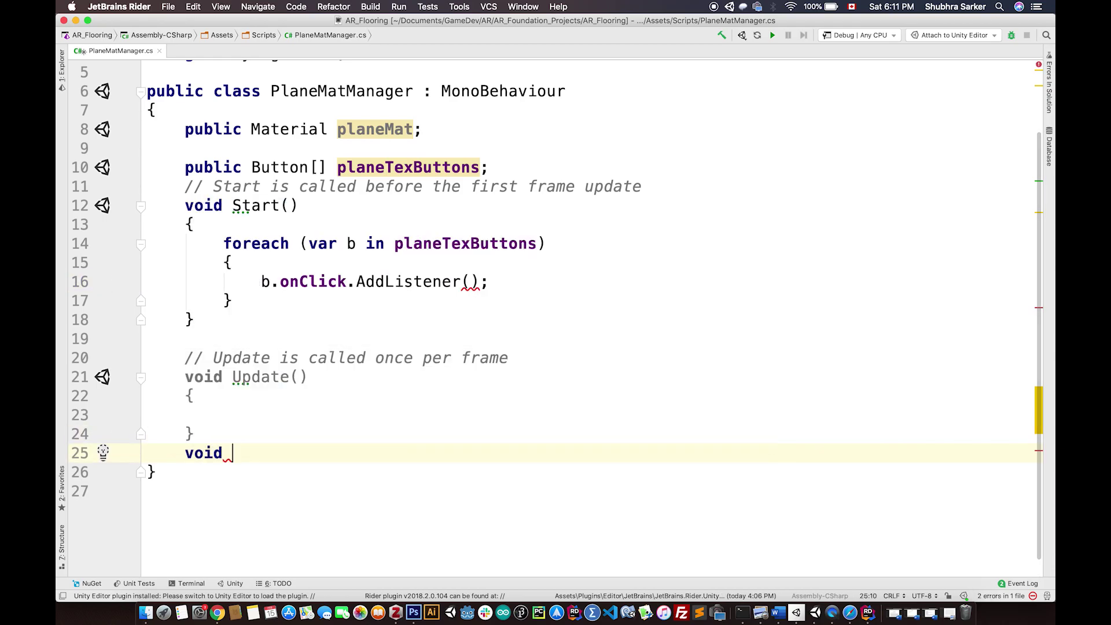
pyautogui.write('On')
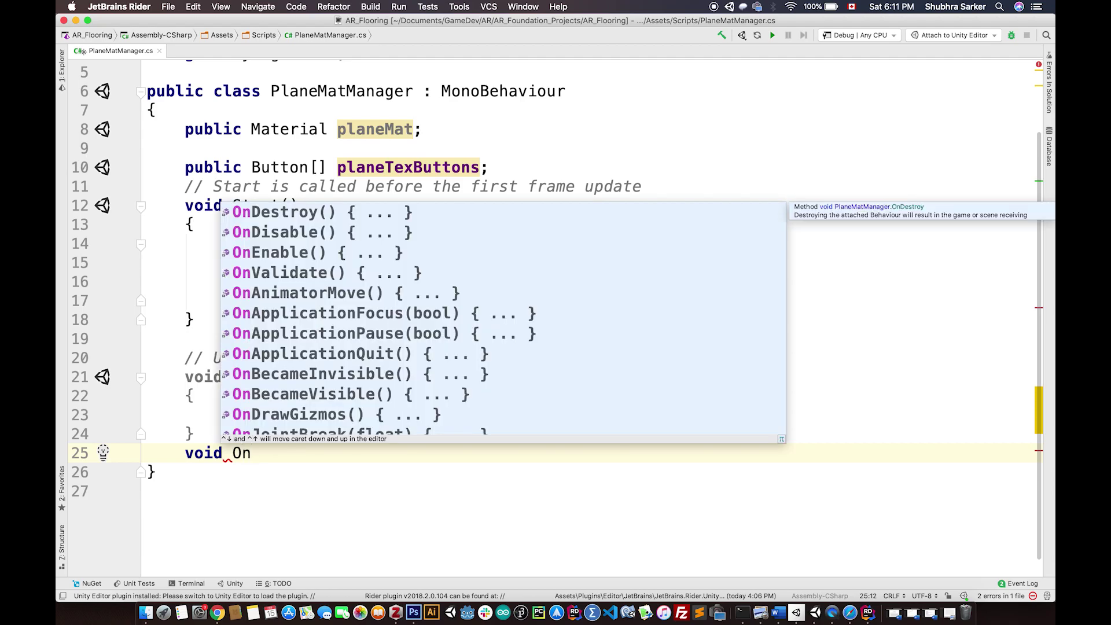
pyautogui.write('Click')
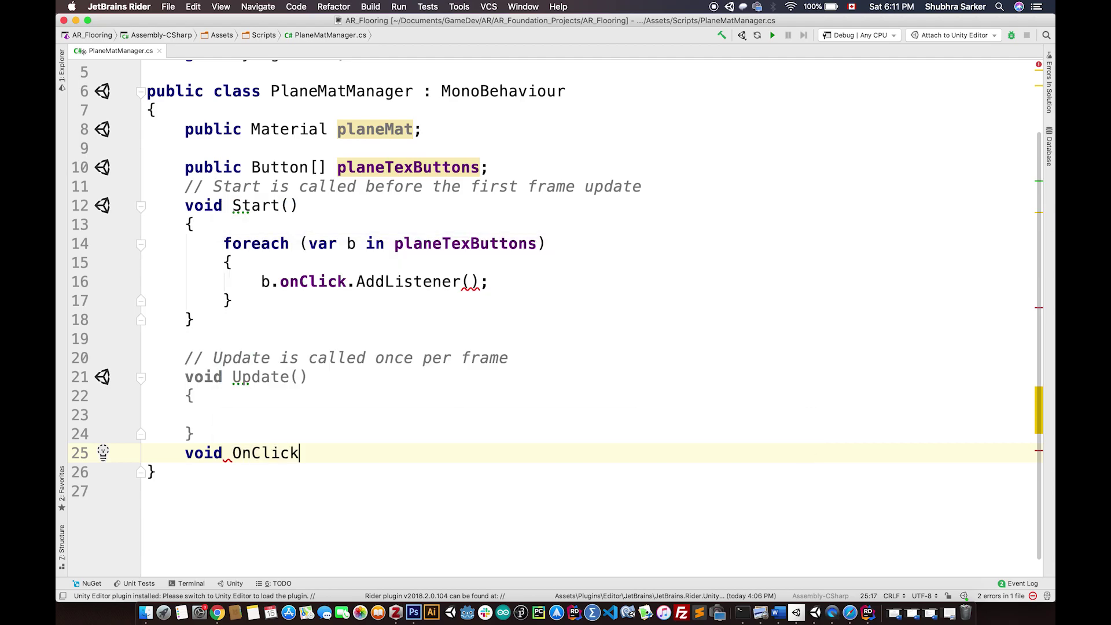
pyautogui.write('Button')
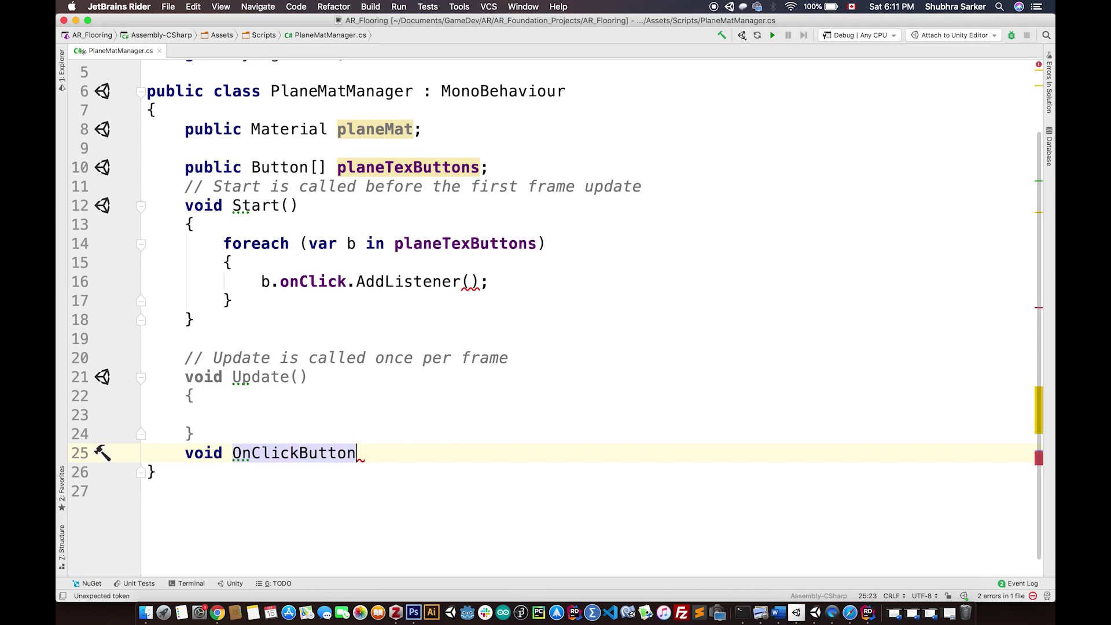
pyautogui.write('()')
pyautogui.press('Return')
pyautogui.write('{')
pyautogui.press('Return')
# Step: Pass OnClickButton as the argument of the AddListener call in the foreach loop
pyautogui.click(470, 271)
pyautogui.click(469, 282)
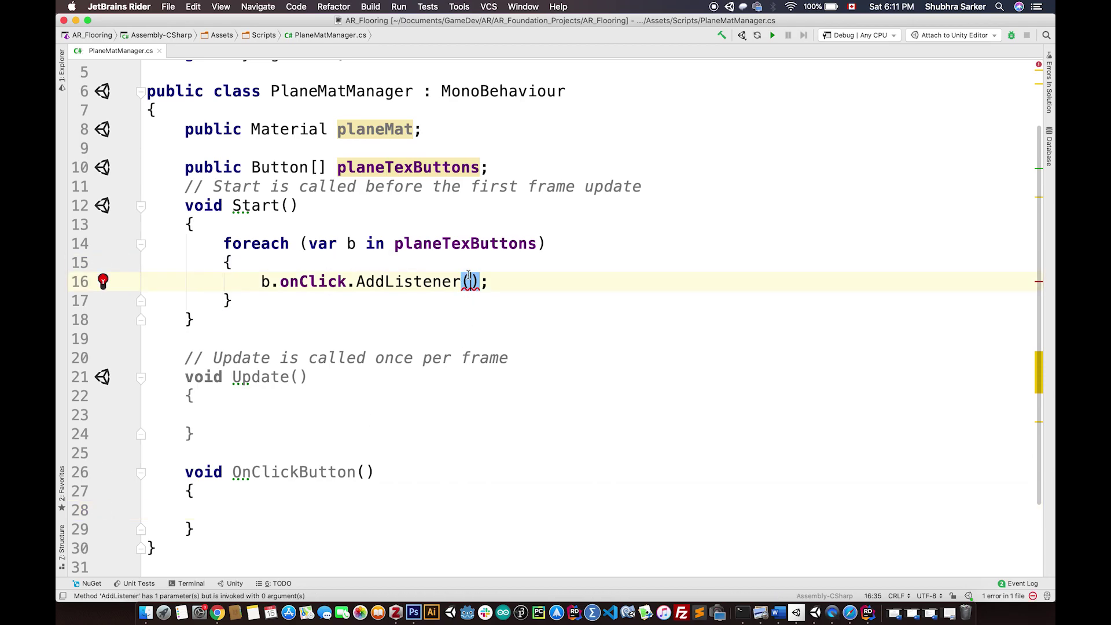
pyautogui.write('On')
pyautogui.press('Down')
pyautogui.press('Down')
pyautogui.press('Down')
pyautogui.press('Down')
pyautogui.press('Return')
pyautogui.click(645, 280)
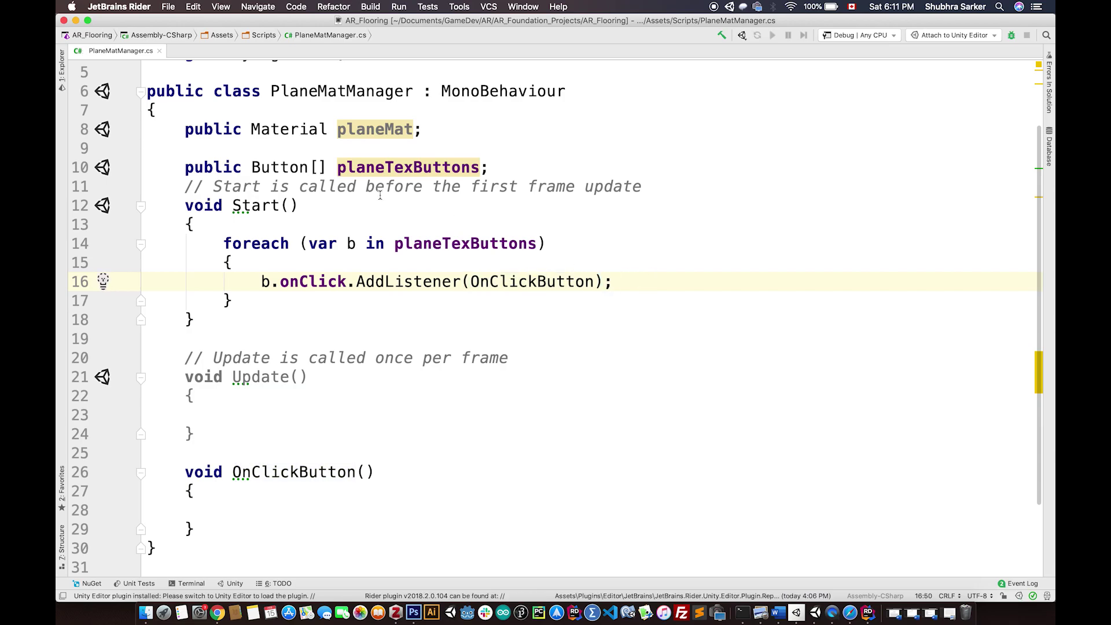
# Step: Rename the Start method to Awake and save the script
pyautogui.doubleClick(254, 206)
pyautogui.write('Aw')
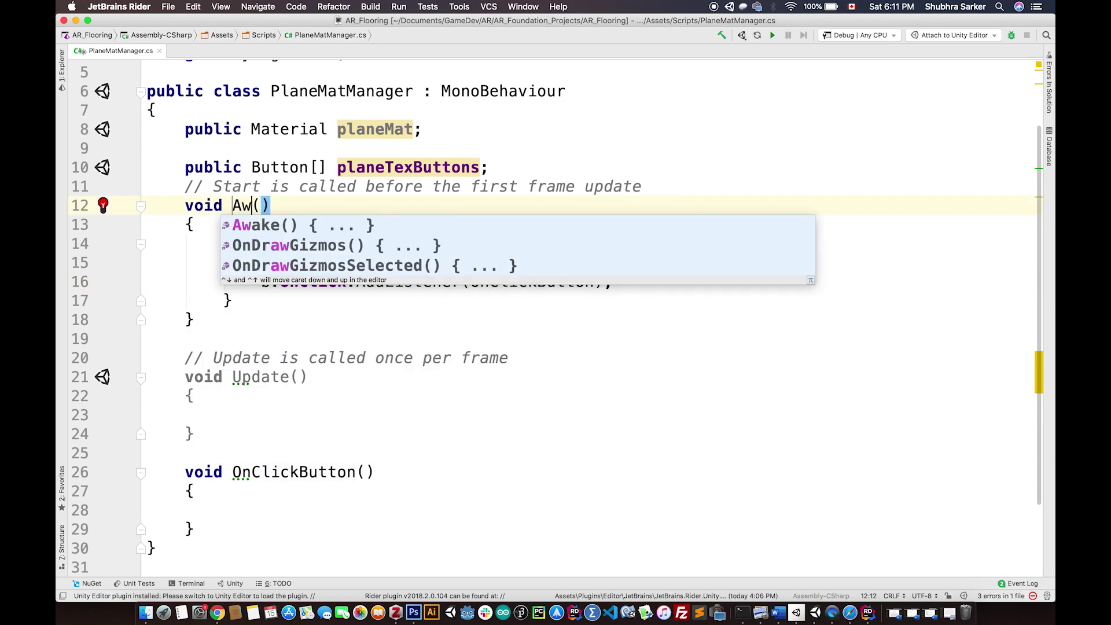
pyautogui.write('ake')
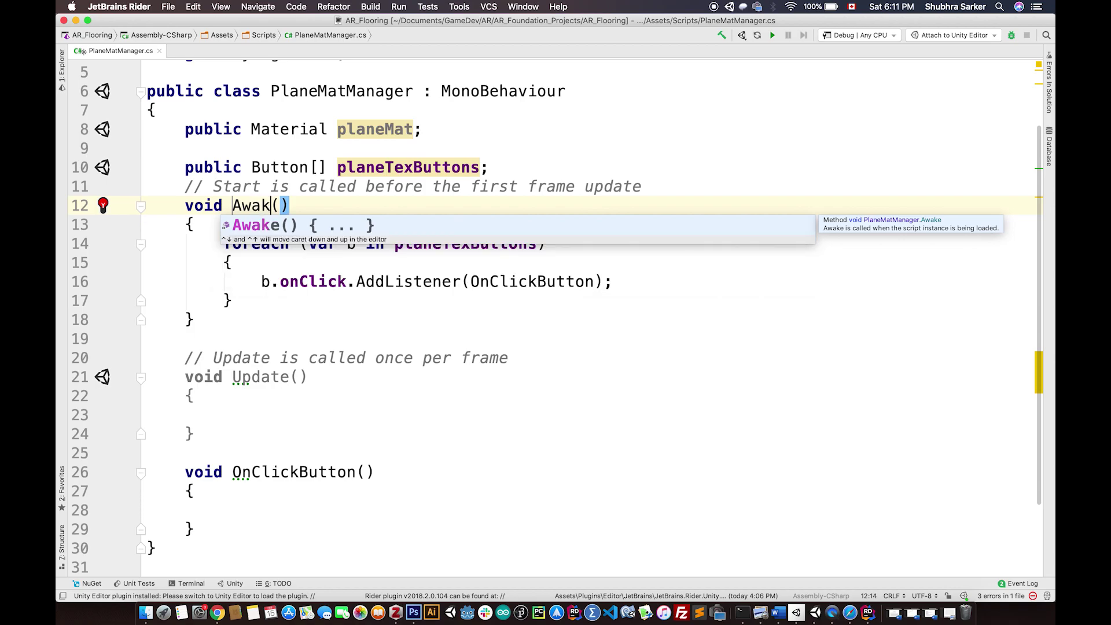
pyautogui.click(358, 201)
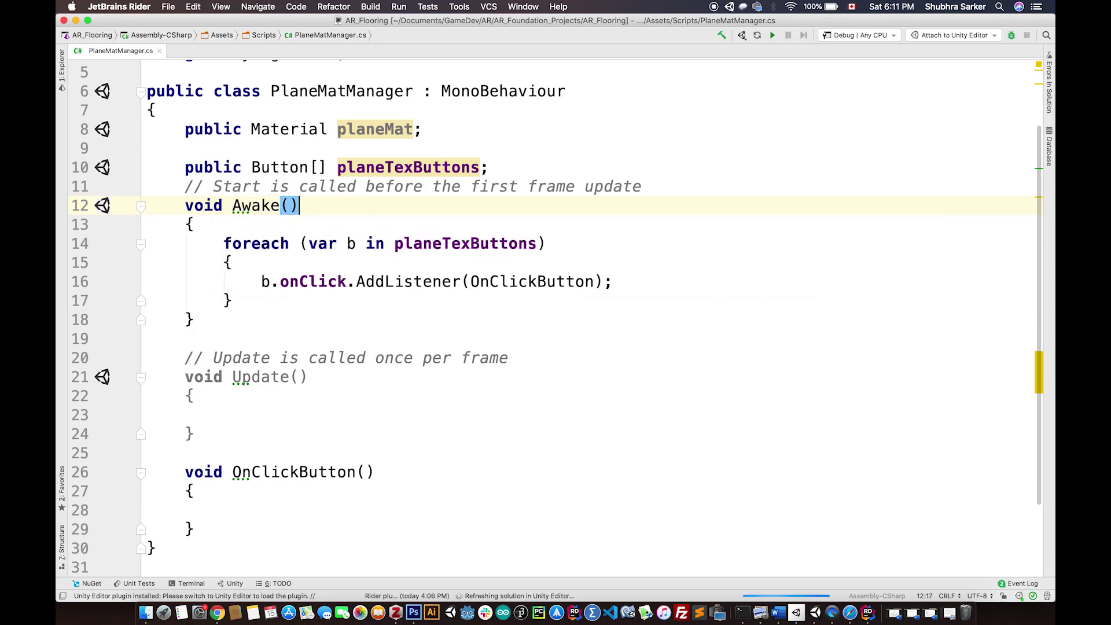
pyautogui.doubleClick(256, 206)
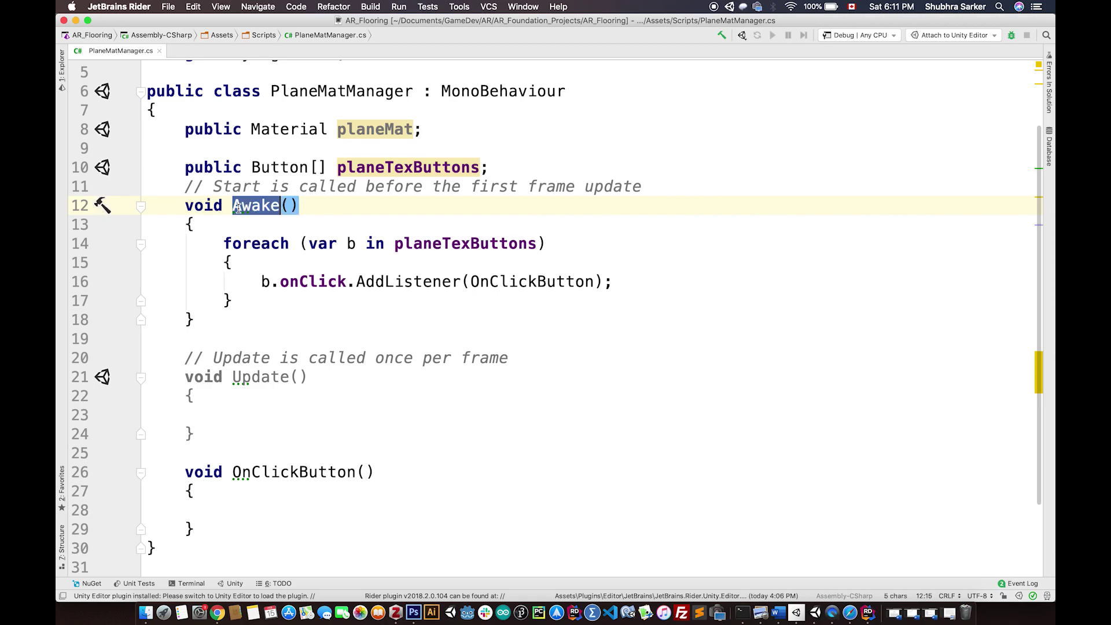
pyautogui.moveTo(223, 243); pyautogui.dragTo(260, 300)
pyautogui.press('super+a')
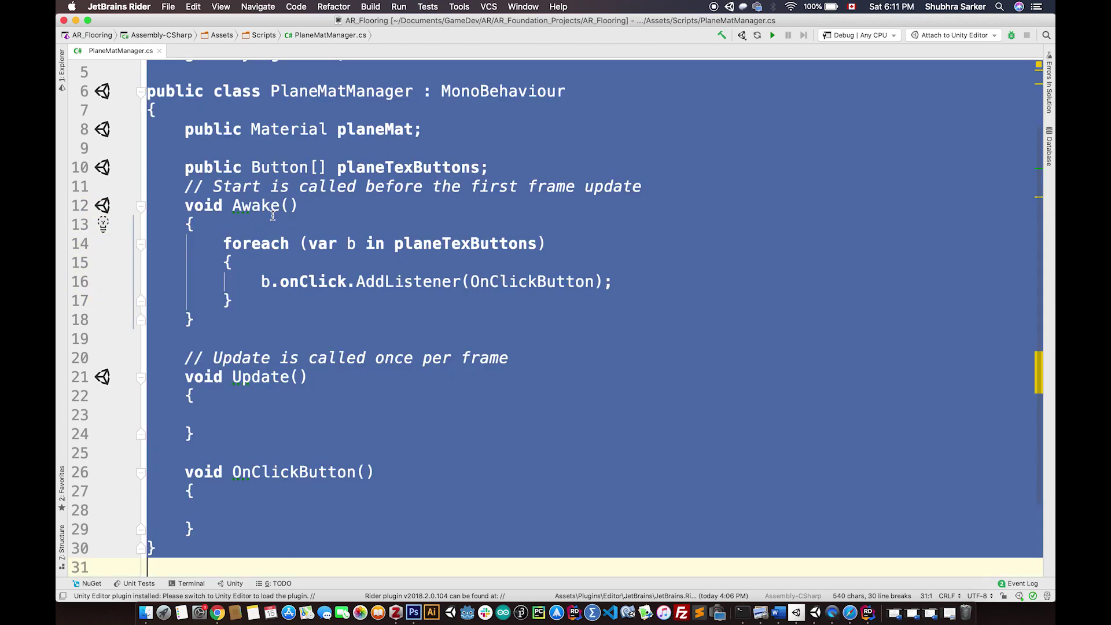
pyautogui.click(254, 226)
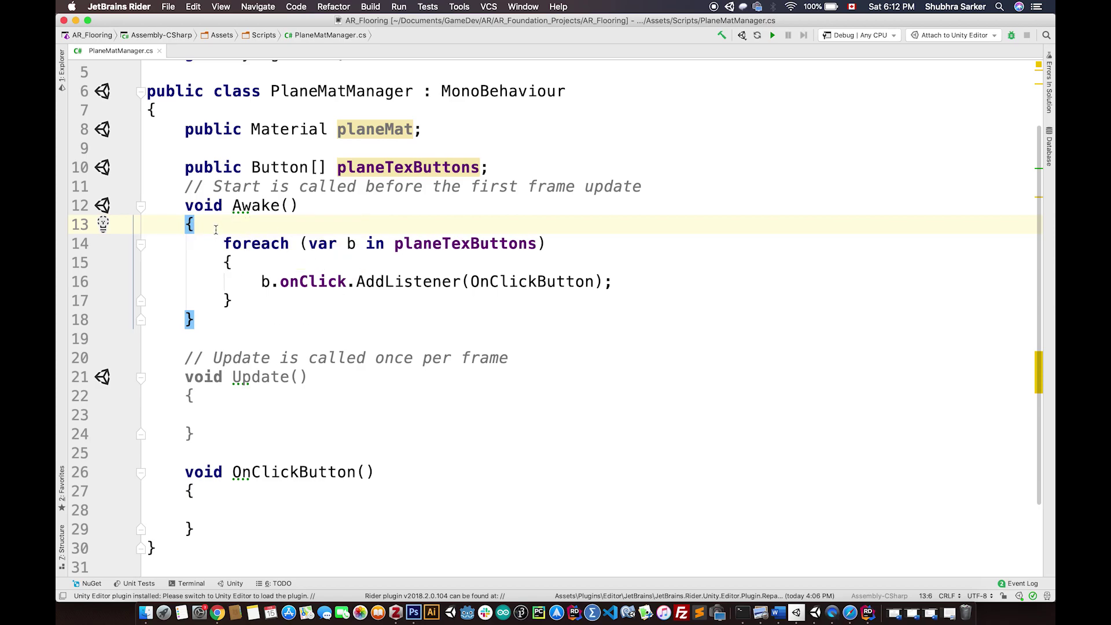
pyautogui.moveTo(214, 225); pyautogui.dragTo(269, 294)
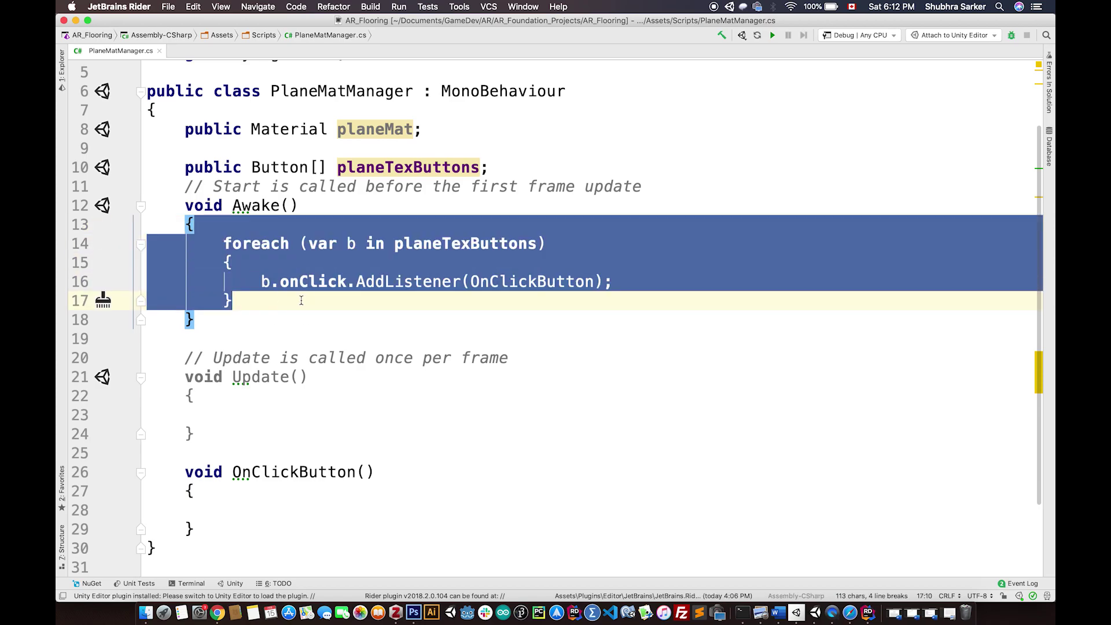
pyautogui.doubleClick(252, 205)
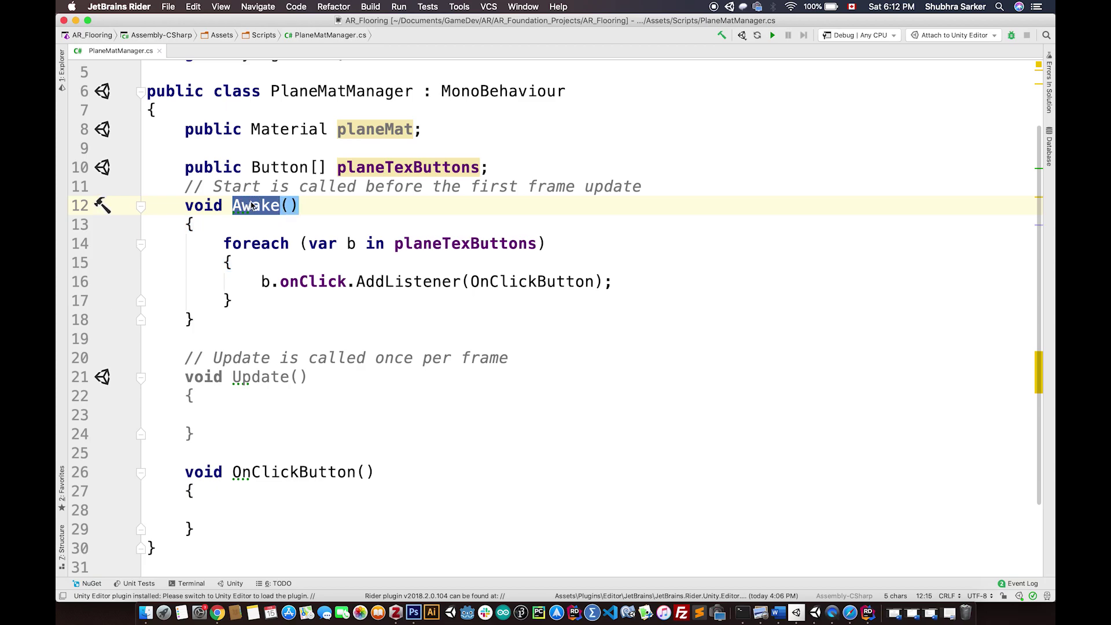
pyautogui.click(361, 267)
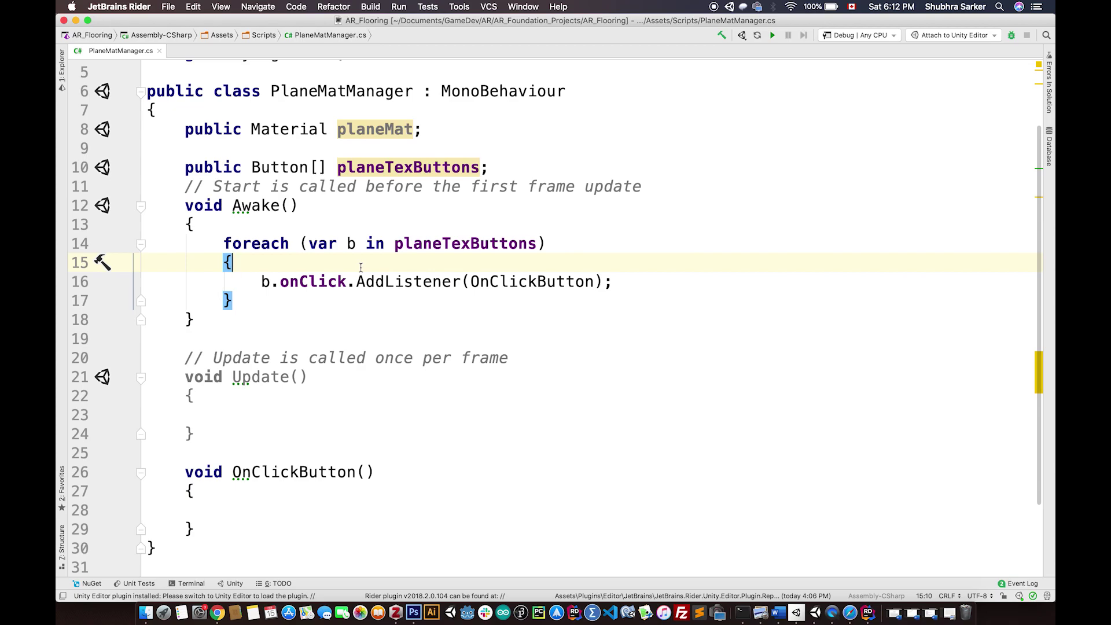
# Step: Switch to Unity, add the Plane Mat Manager script to the PlaneMatManager object and assign FloorMat as its Plane Mat
pyautogui.click(816, 615)
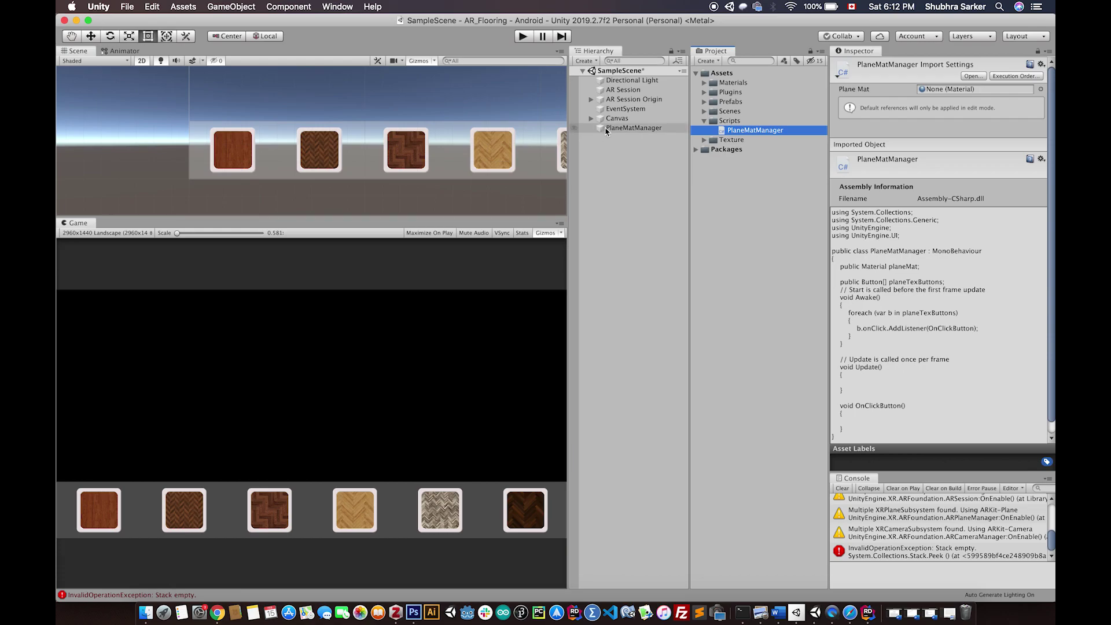
pyautogui.click(608, 129)
pyautogui.click(943, 143)
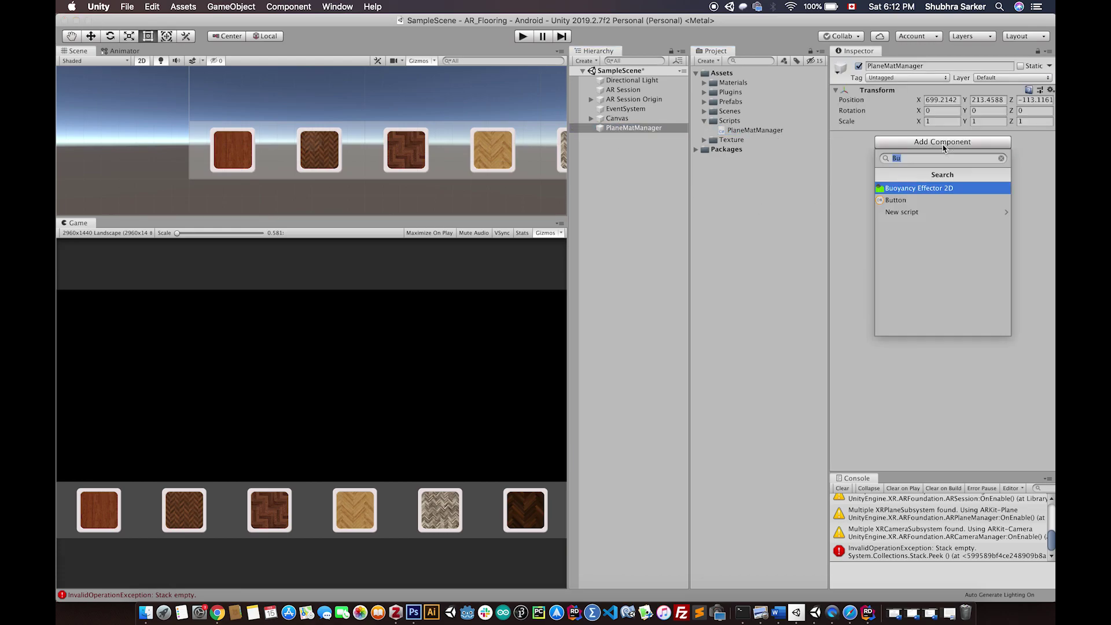
pyautogui.write('Pla')
pyautogui.click(931, 187)
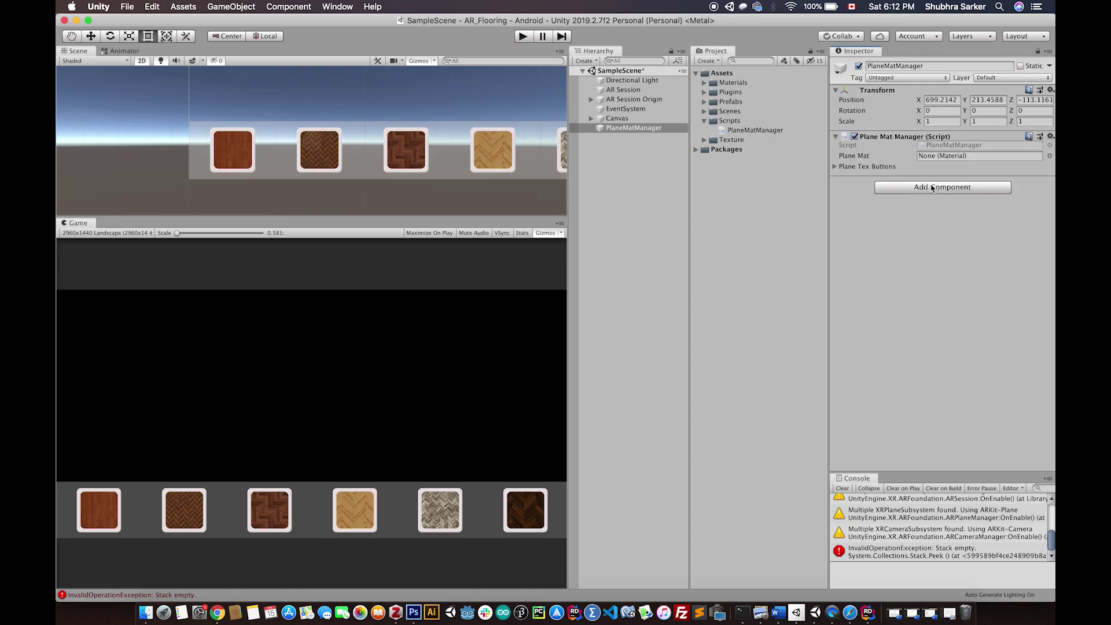
pyautogui.click(704, 83)
pyautogui.moveTo(723, 92); pyautogui.dragTo(961, 158)
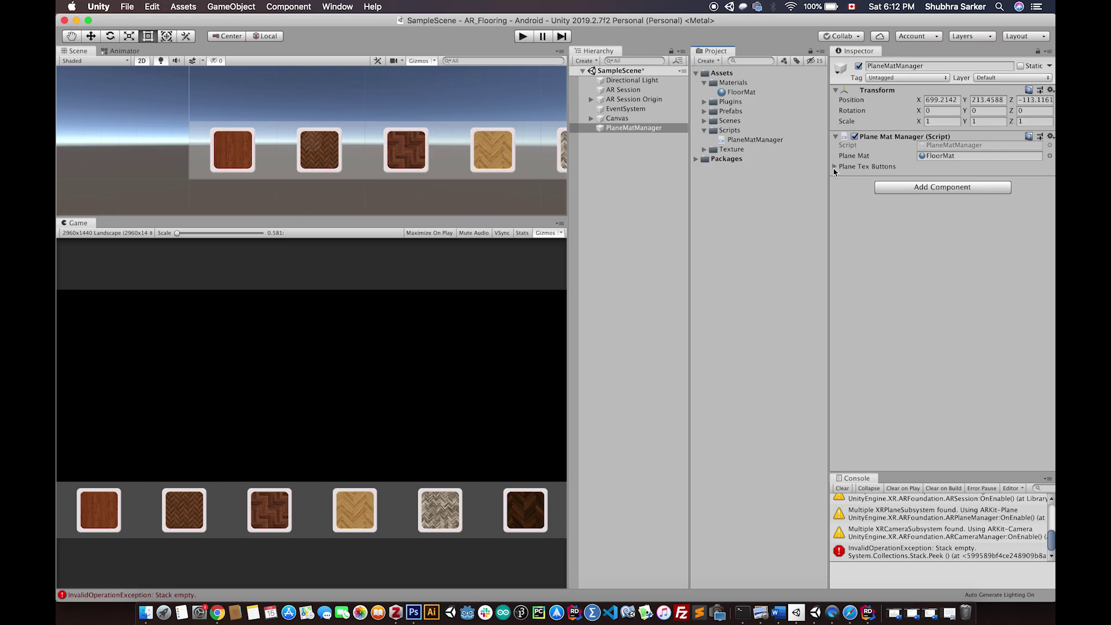
# Step: Fill the Plane Tex Buttons array with all six texture buttons, Texture1 through Texture1 (5), from TextureHolder
pyautogui.click(834, 167)
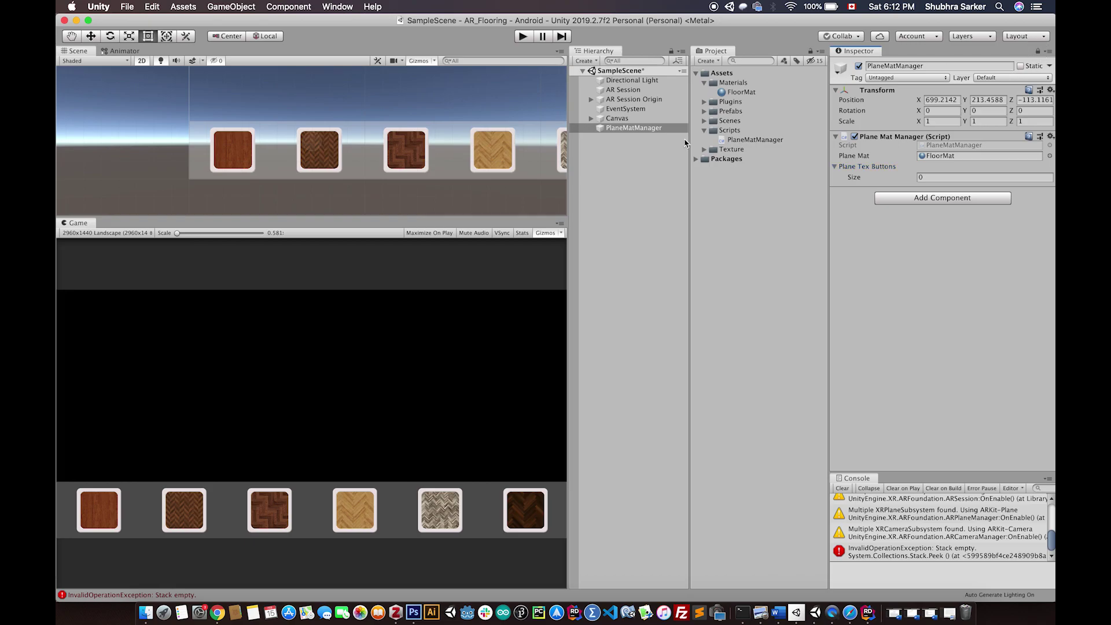
pyautogui.click(591, 118)
pyautogui.click(639, 148)
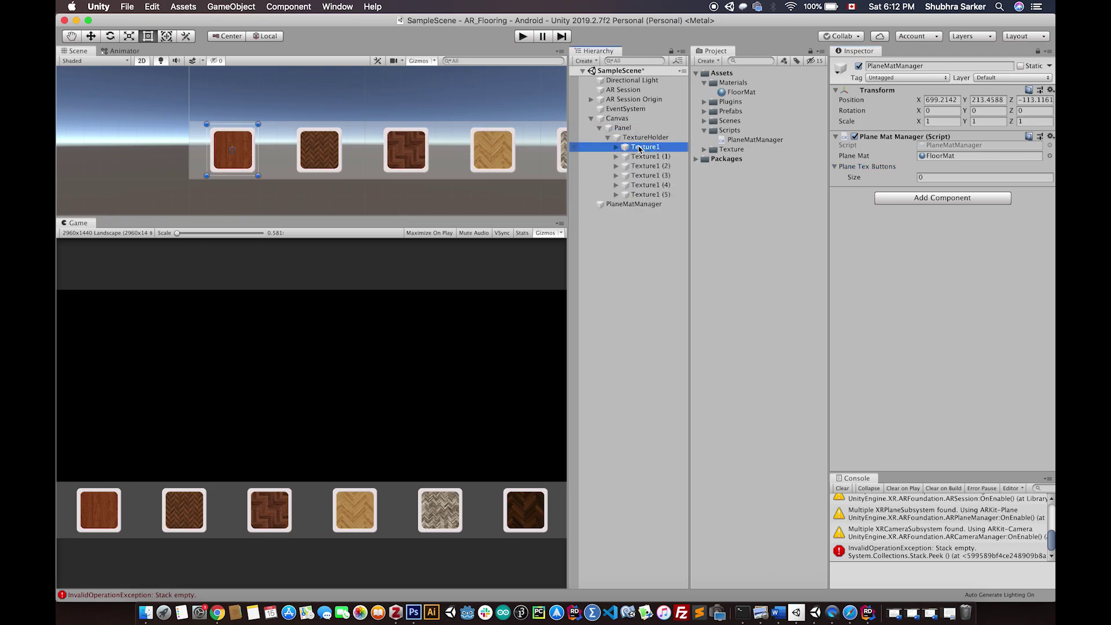
pyautogui.keyDown('shift'); pyautogui.click(647, 194); pyautogui.keyUp('shift')
pyautogui.moveTo(637, 157); pyautogui.dragTo(878, 174)
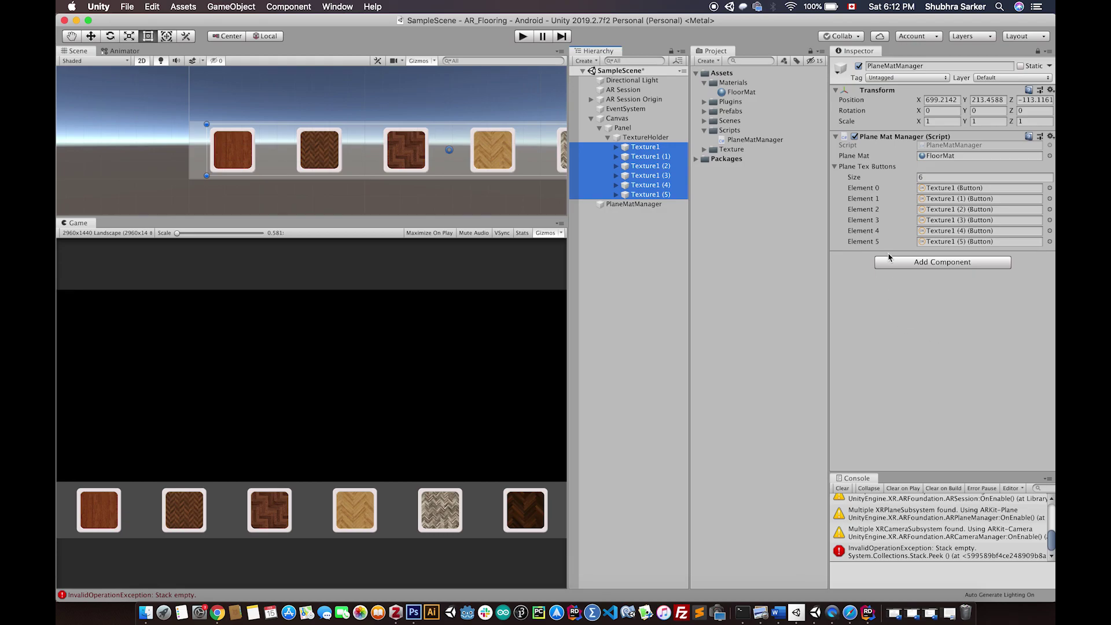
# Step: Expand Texture1 and its Mask child in the hierarchy to examine where the RawImage object sits
pyautogui.click(645, 148)
pyautogui.click(616, 147)
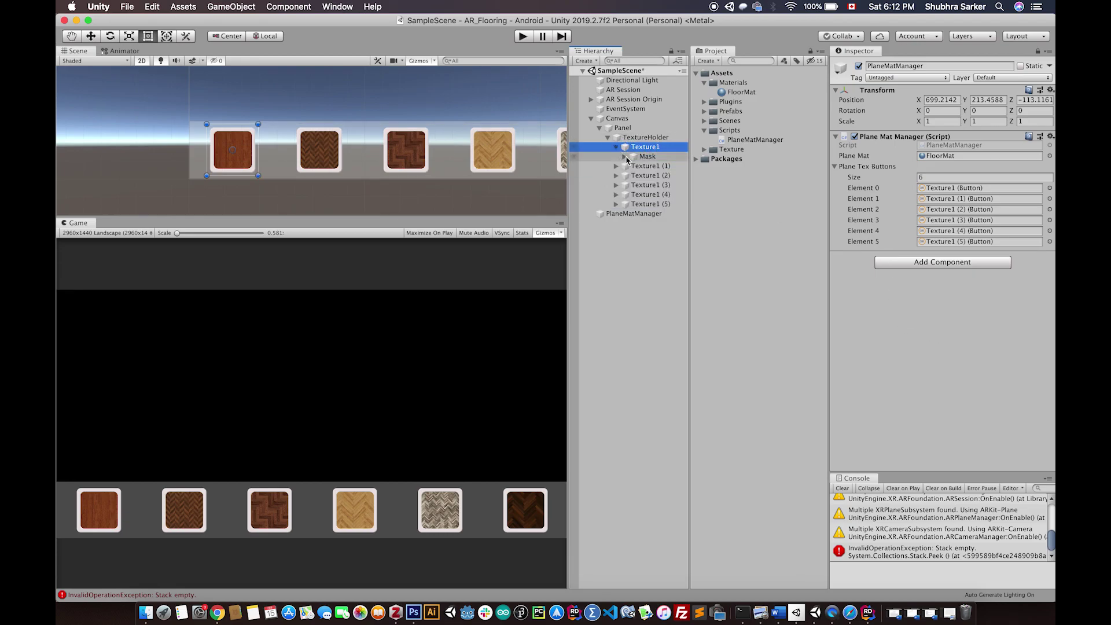
pyautogui.click(624, 157)
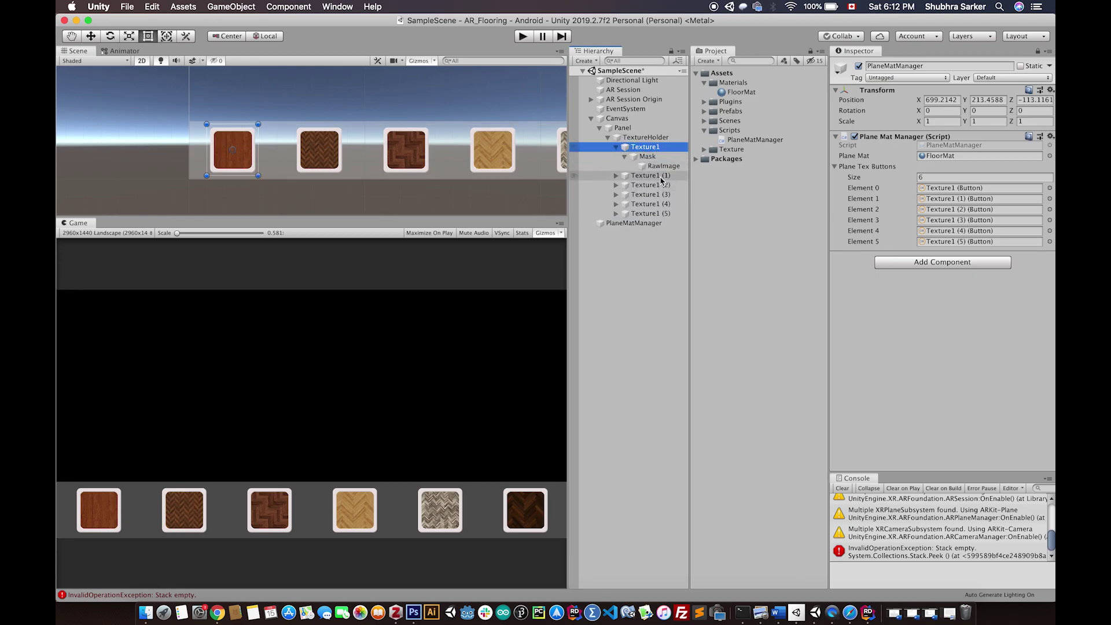
pyautogui.click(660, 167)
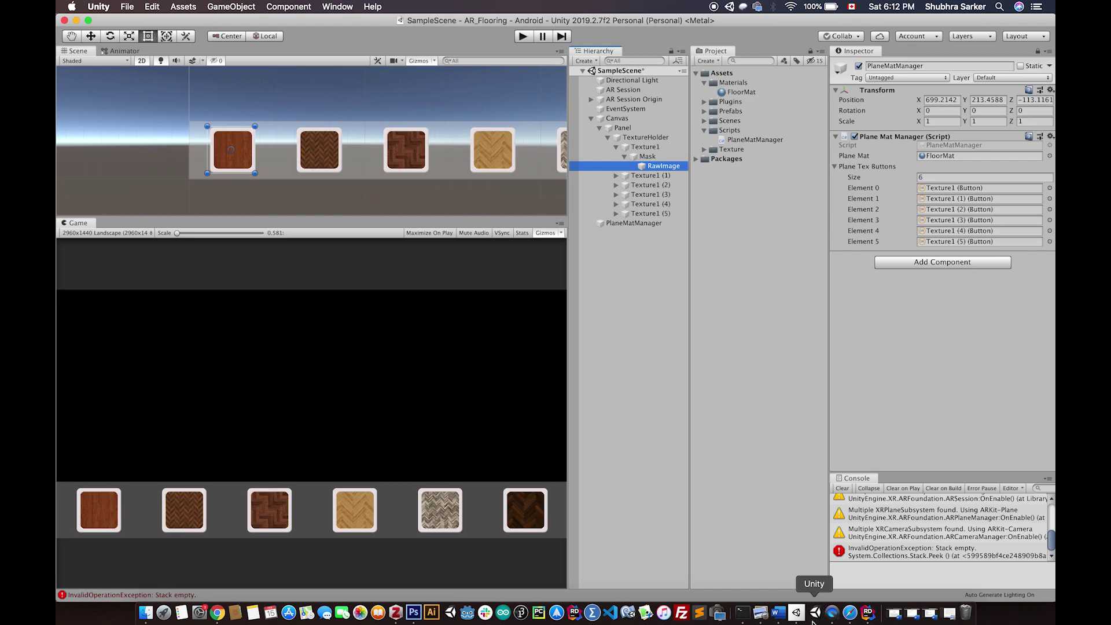
# Step: Open the PlaneMatManager script in Rider and start the declaration "Texture tex =" above the AddListener call in the foreach loop
pyautogui.doubleClick(764, 140)
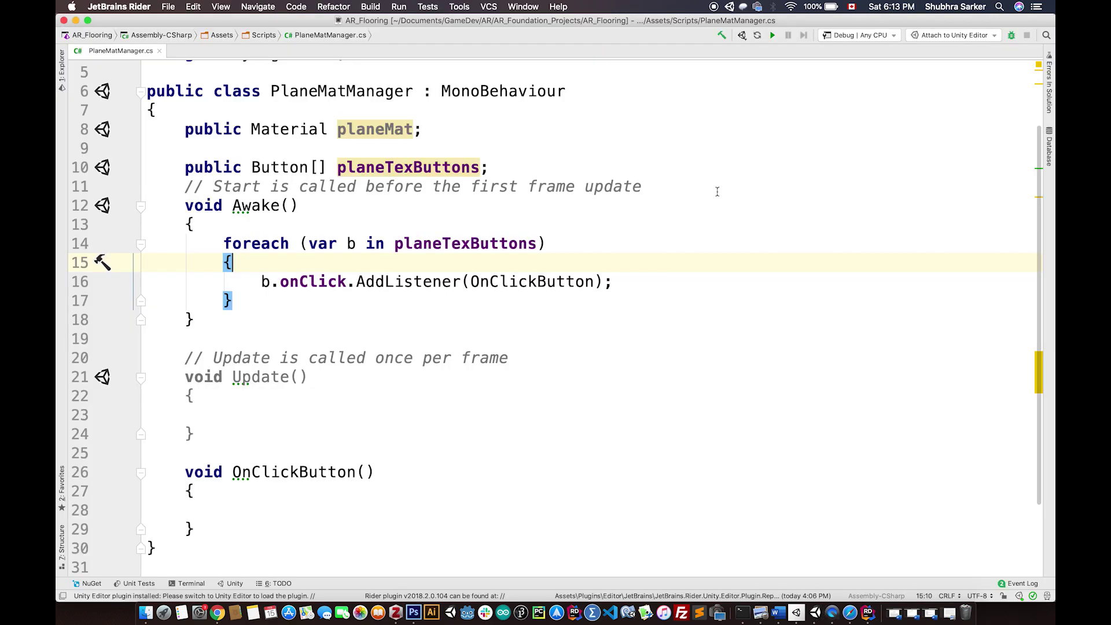
pyautogui.press('Return')
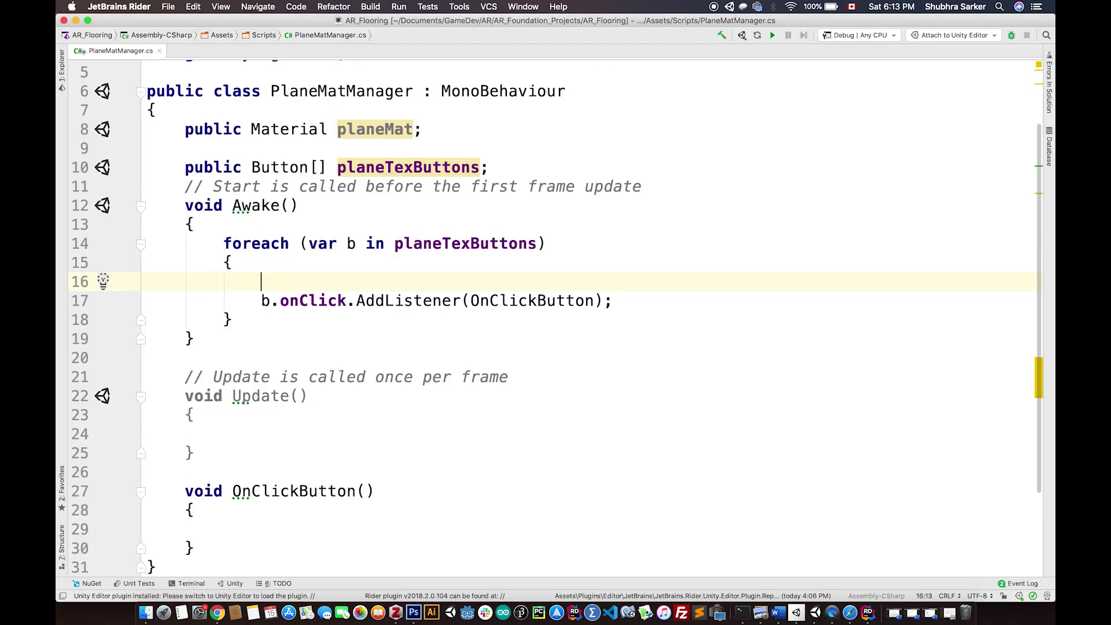
pyautogui.write('Ta')
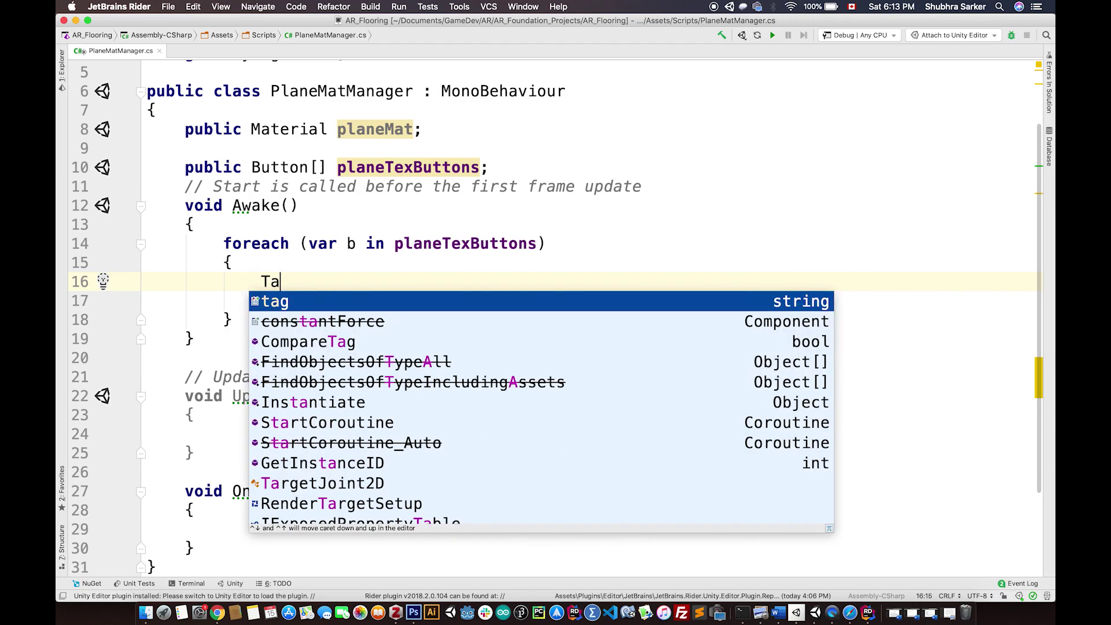
pyautogui.press('BackSpace')
pyautogui.write('ex')
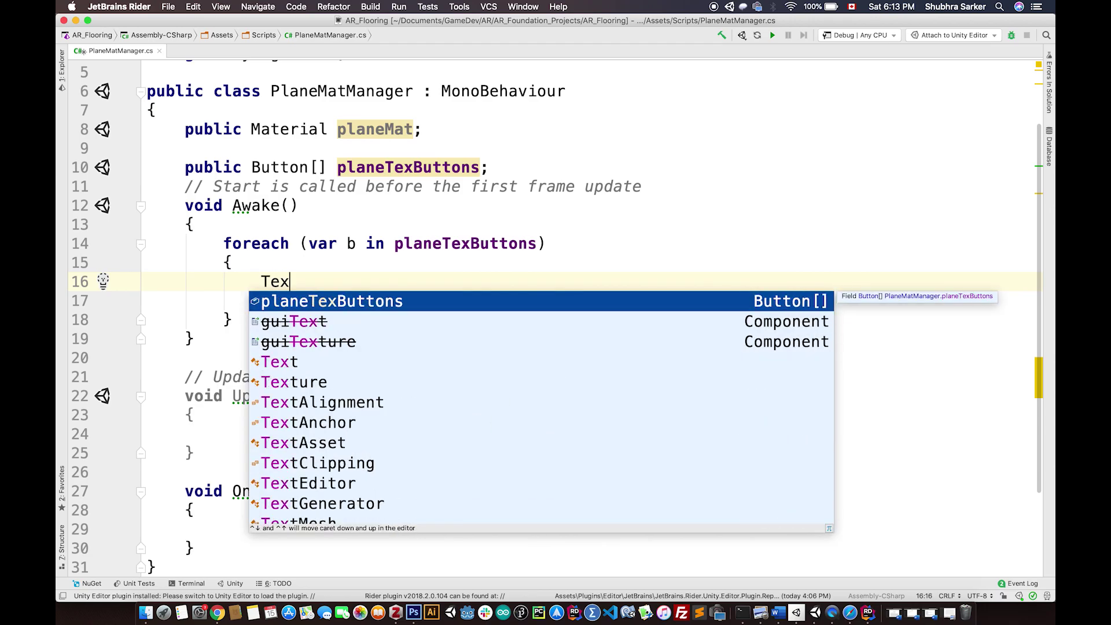
pyautogui.press('Down')
pyautogui.press('Down')
pyautogui.press('Down')
pyautogui.press('Down')
pyautogui.press('Return')
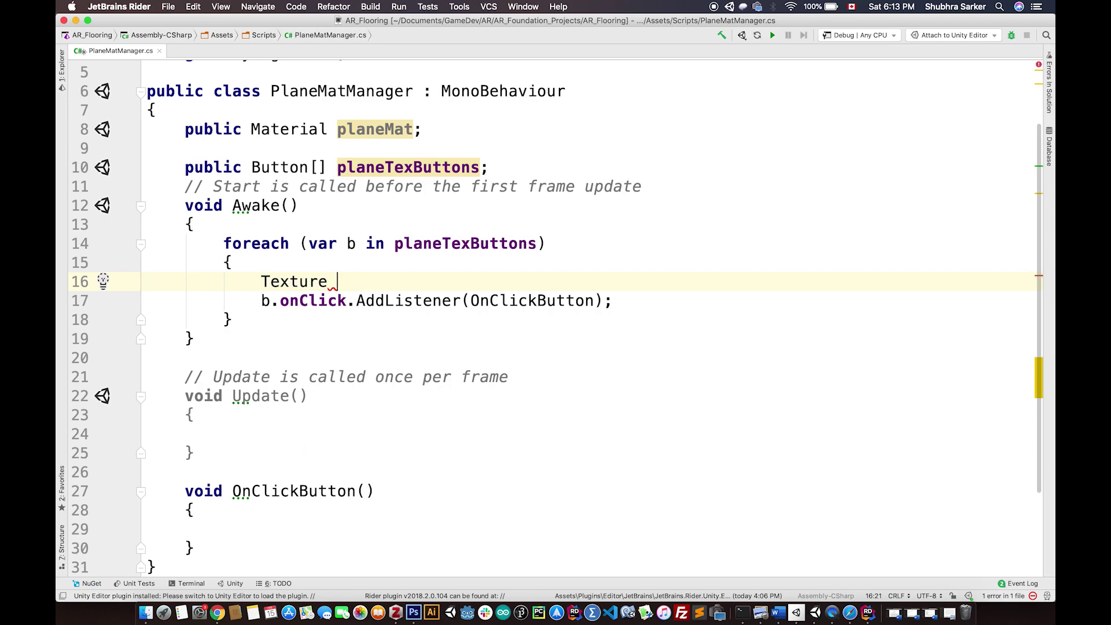
pyautogui.write('tex = ')
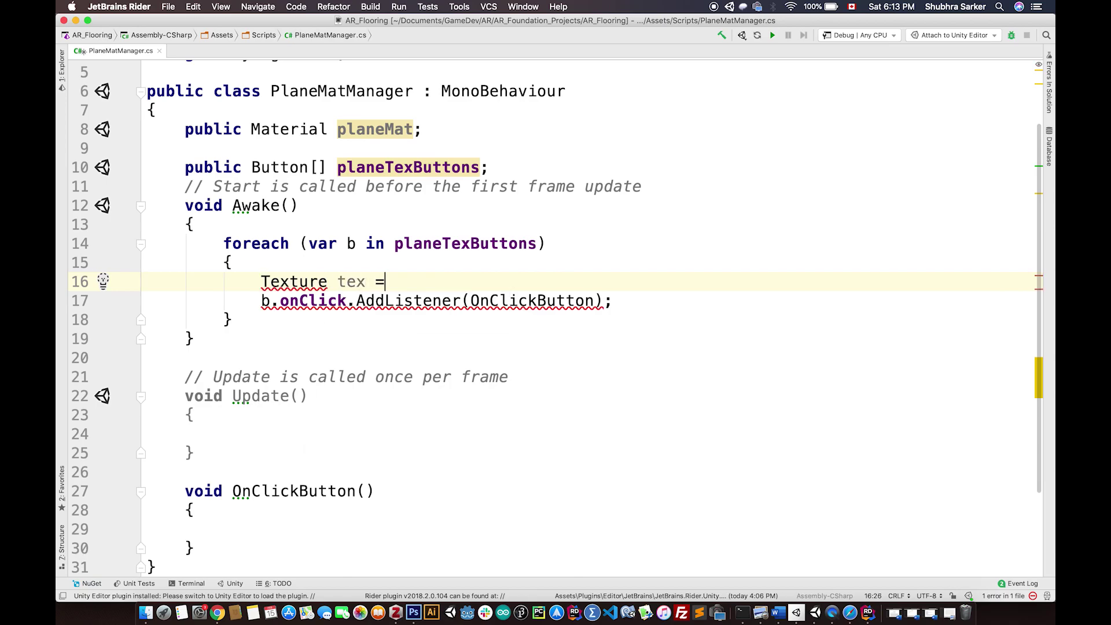
# Step: Set the tex variable's expression to b.transform.Find("Mask/RawImage")
pyautogui.write('b.')
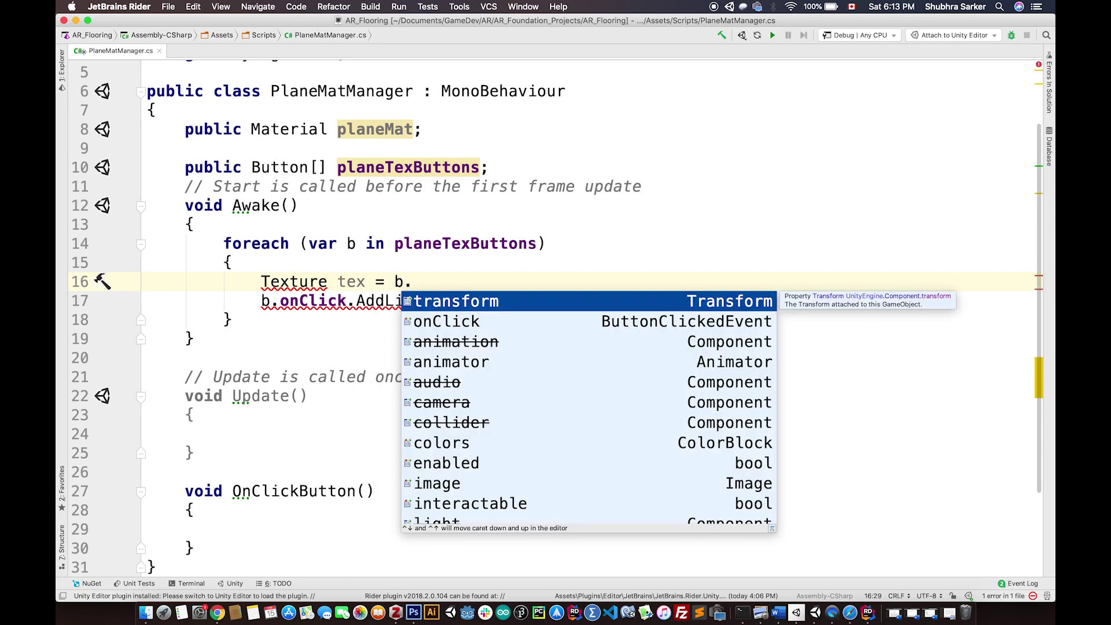
pyautogui.write('transform.')
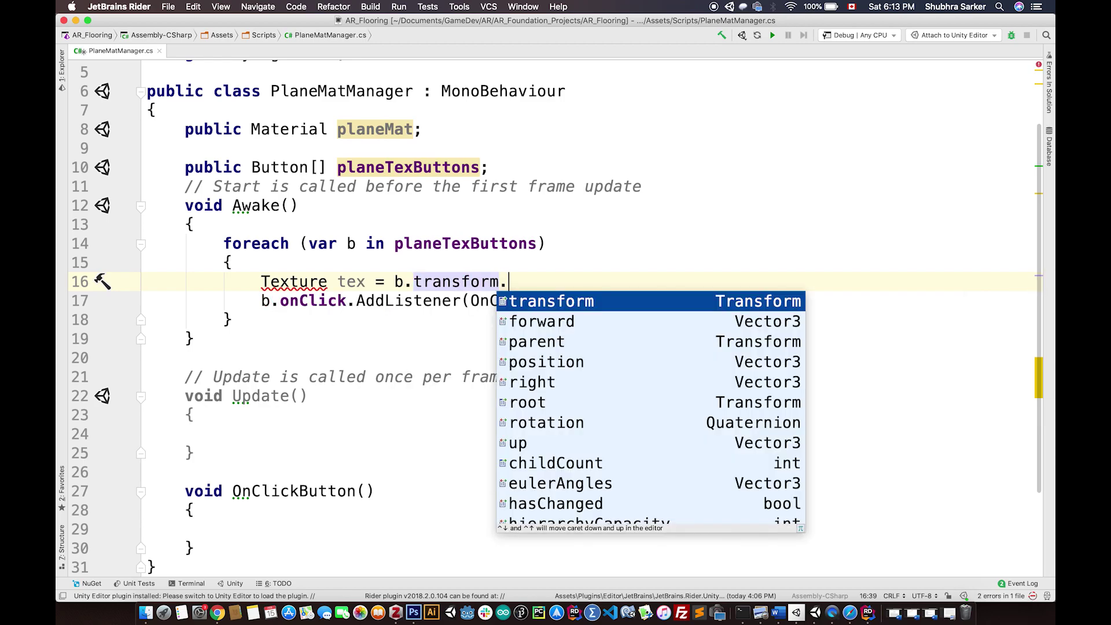
pyautogui.write('Fin')
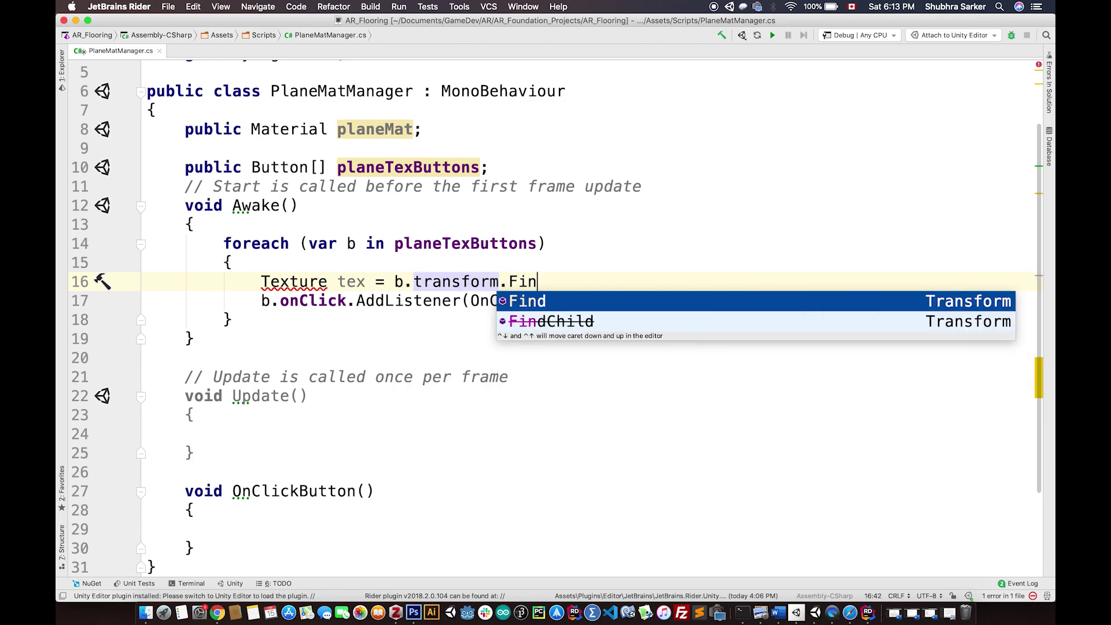
pyautogui.write('f')
pyautogui.press('BackSpace')
pyautogui.write('d')
pyautogui.press('Return')
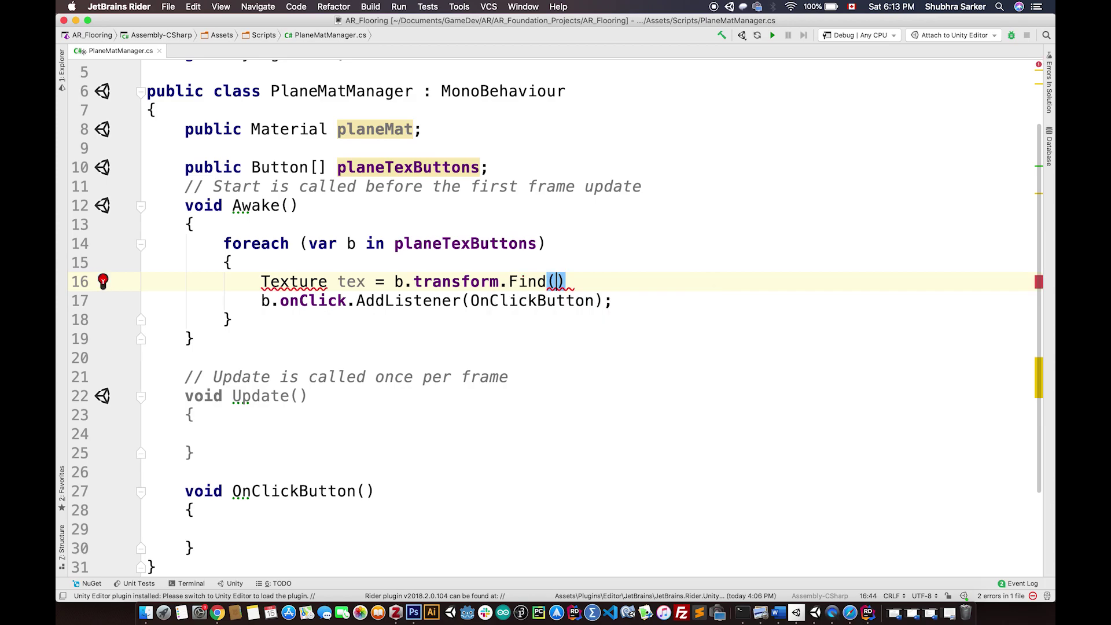
pyautogui.write('"Mask/')
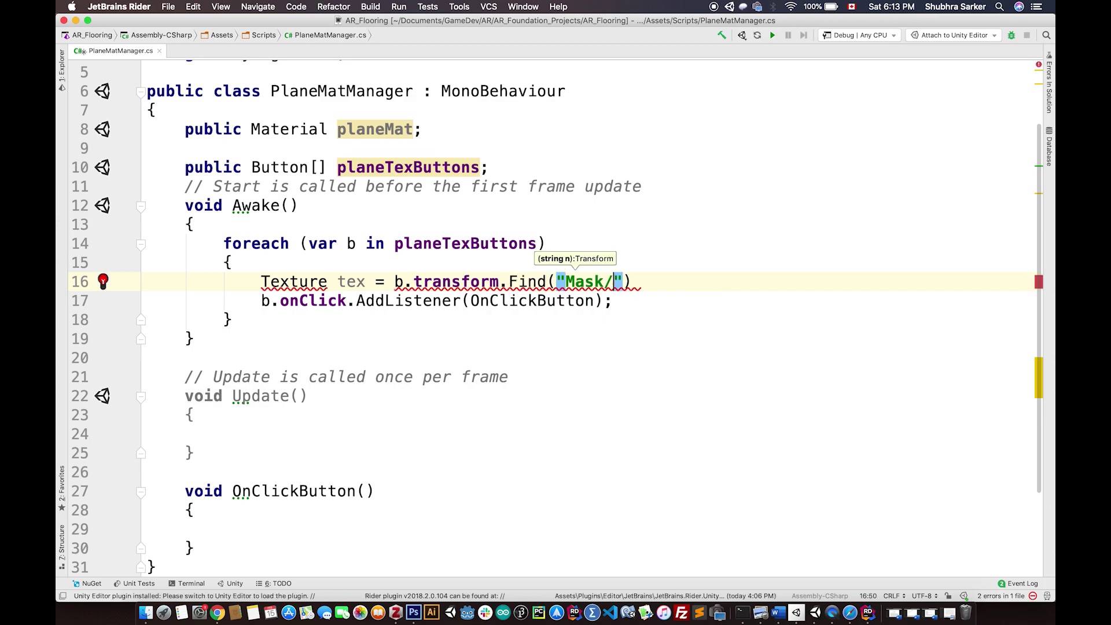
pyautogui.write('RawImage')
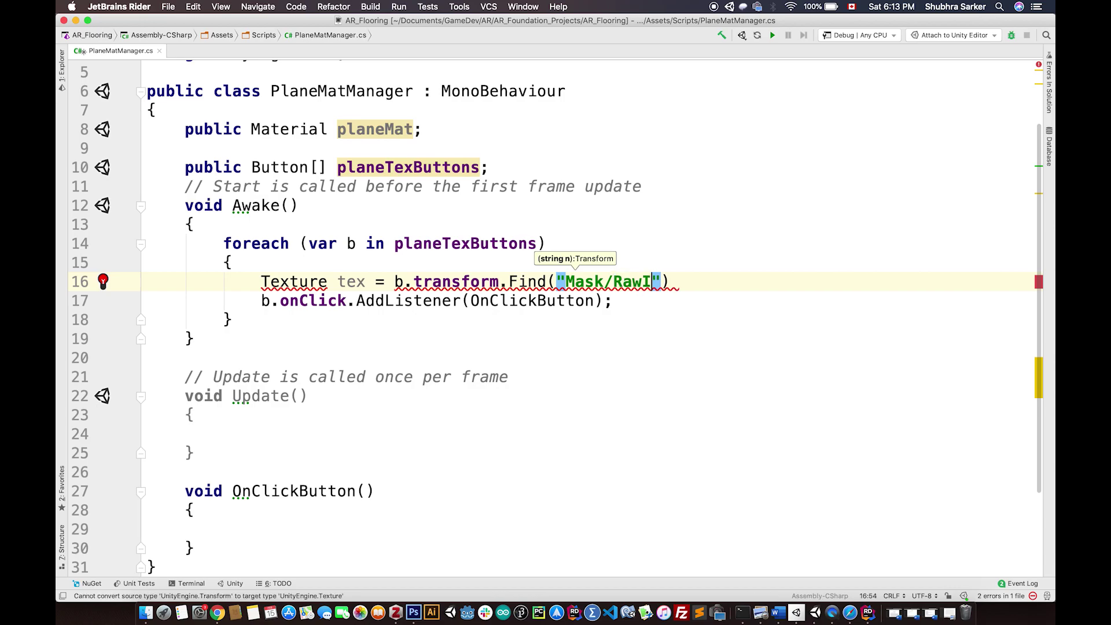
# Step: Complete the tex line by appending .GetComponent<RawImage>().texture; after the Find call
pyautogui.press('Down')
pyautogui.press('Up')
pyautogui.press('End')
pyautogui.write('.Get')
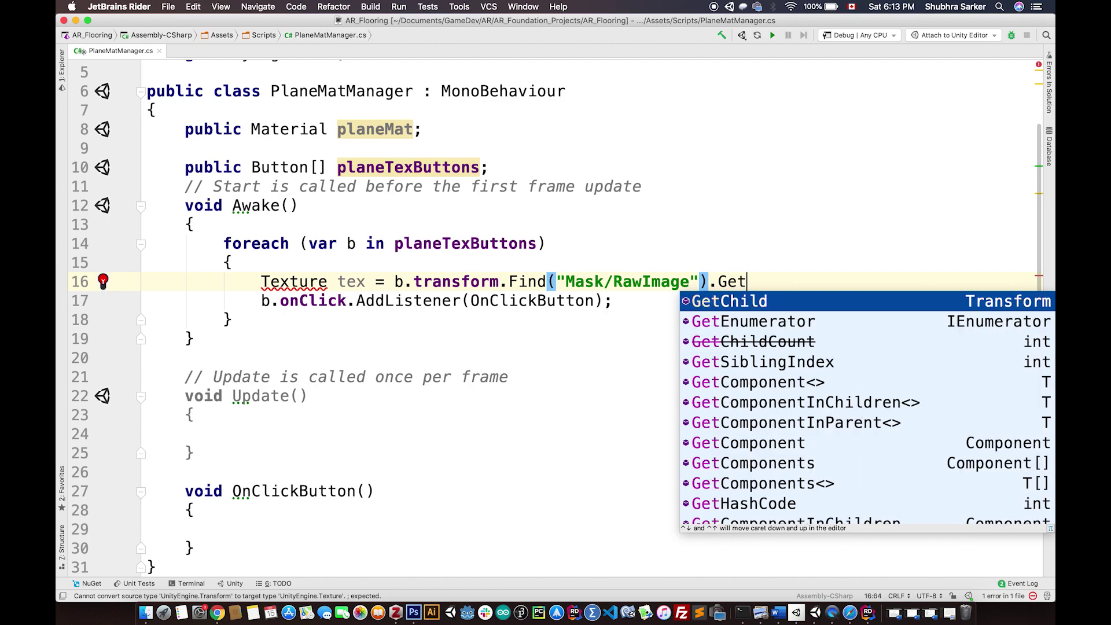
pyautogui.press('Down')
pyautogui.press('Down')
pyautogui.press('Down')
pyautogui.press('Down')
pyautogui.press('Return')
pyautogui.write('Raw')
pyautogui.press('Return')
pyautogui.press('Right')
pyautogui.press('Right')
pyautogui.press('Right')
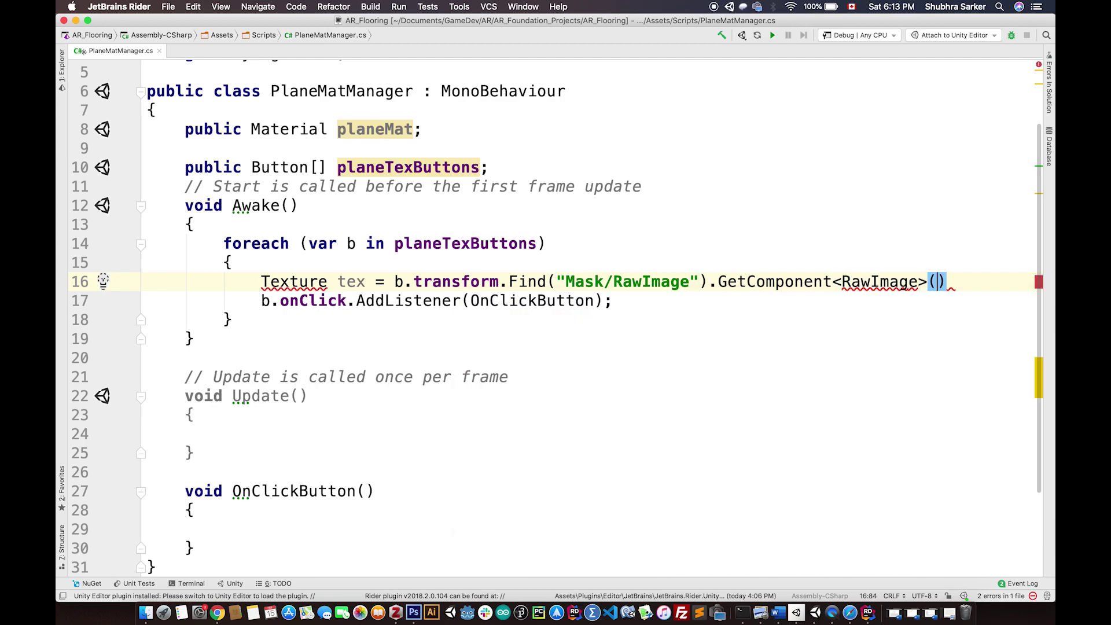
pyautogui.write('.te')
pyautogui.press('Return')
pyautogui.write(';')
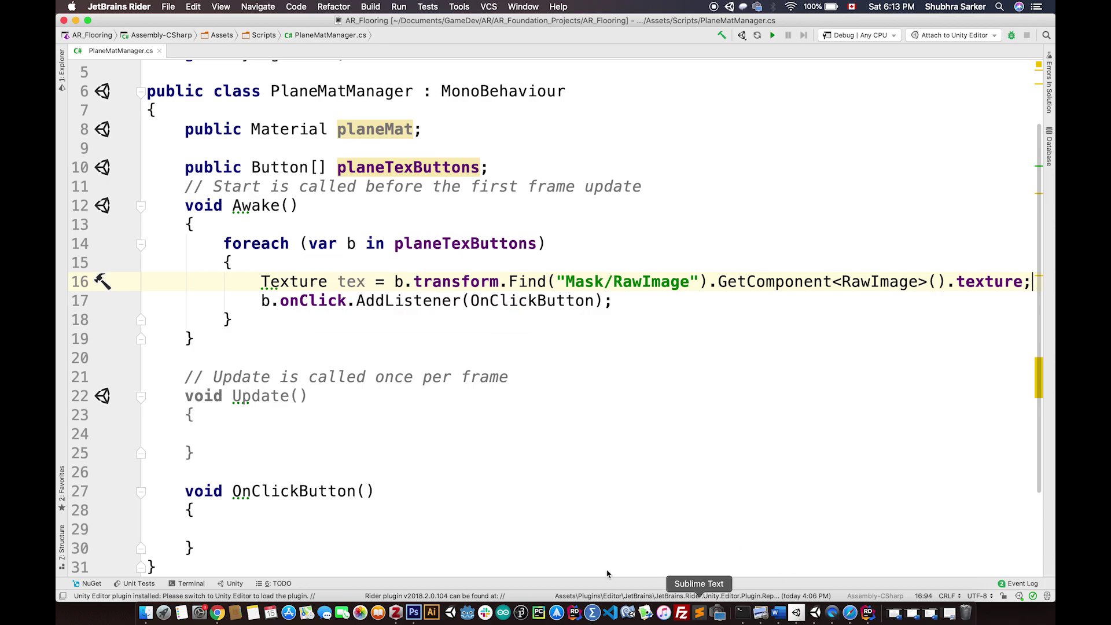
# Step: Narrow the Rider window beside the Unity hierarchy and compare the "Mask/RawImage" path with Texture1's children
pyautogui.moveTo(57, 222); pyautogui.dragTo(699, 223)
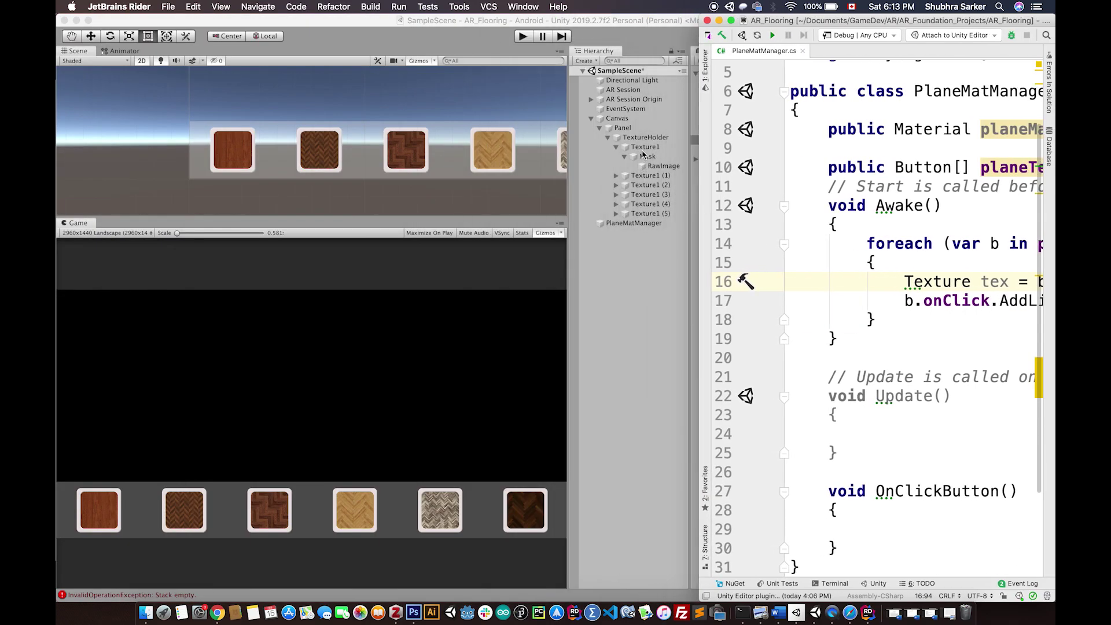
pyautogui.hscroll(5, 887, 256)
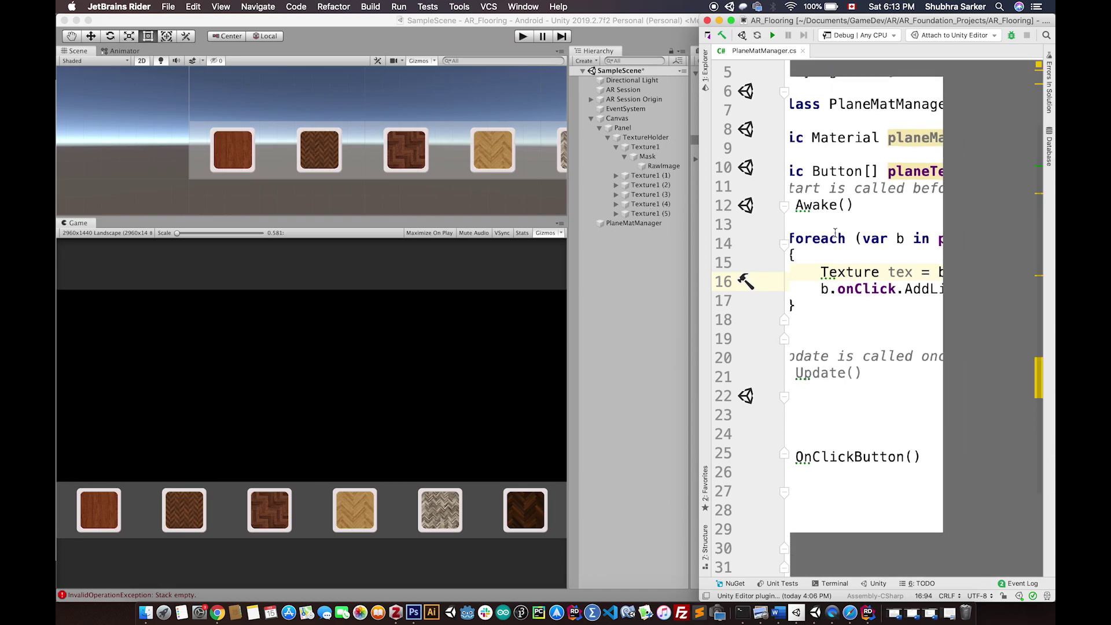
pyautogui.keyDown('super'); pyautogui.scroll(-2, 887, 255); pyautogui.keyUp('super')
pyautogui.hscroll(-10, 886, 255)
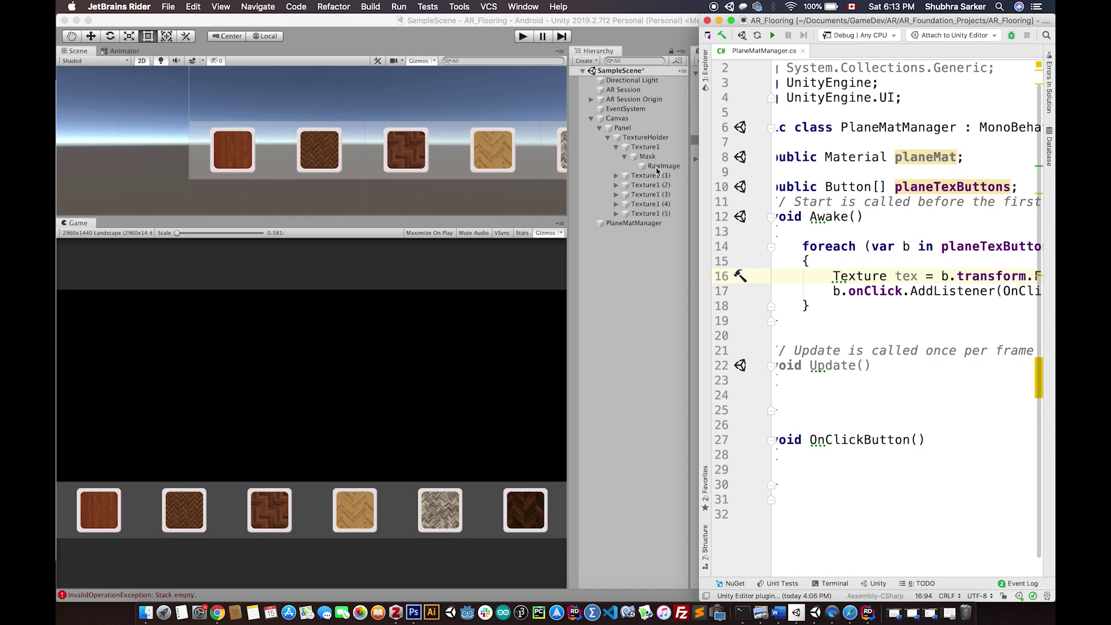
pyautogui.hscroll(8, 882, 257)
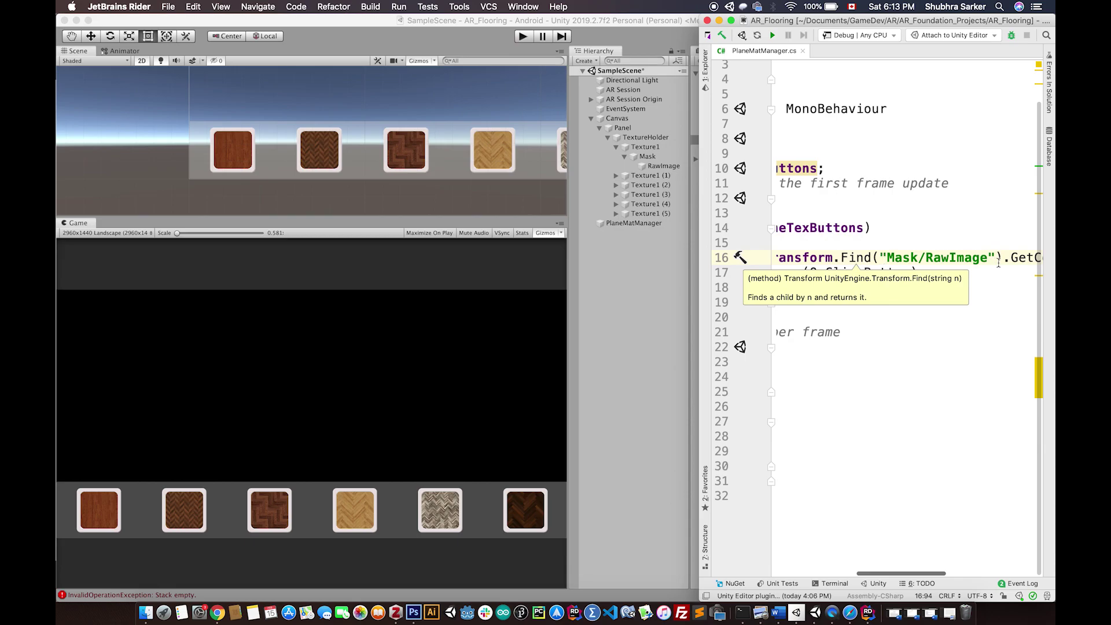
# Step: Switch to Unity, unlock the Inspector to examine the texture of Texture1's RawImage, and expand Texture1 (1) to check its children
pyautogui.click(660, 166)
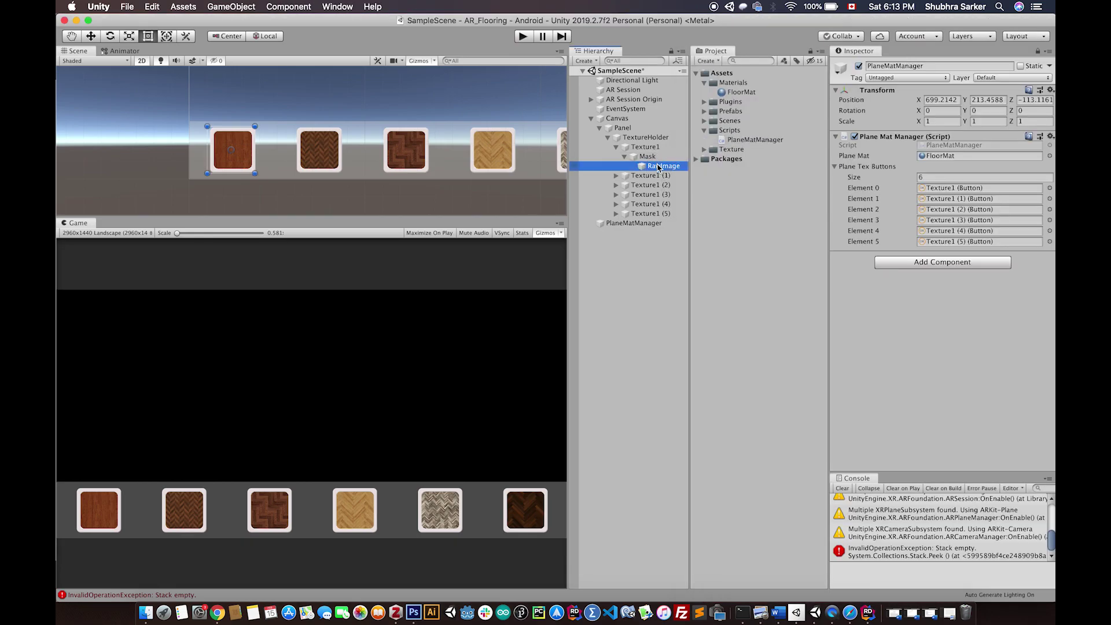
pyautogui.click(660, 167)
pyautogui.click(1038, 53)
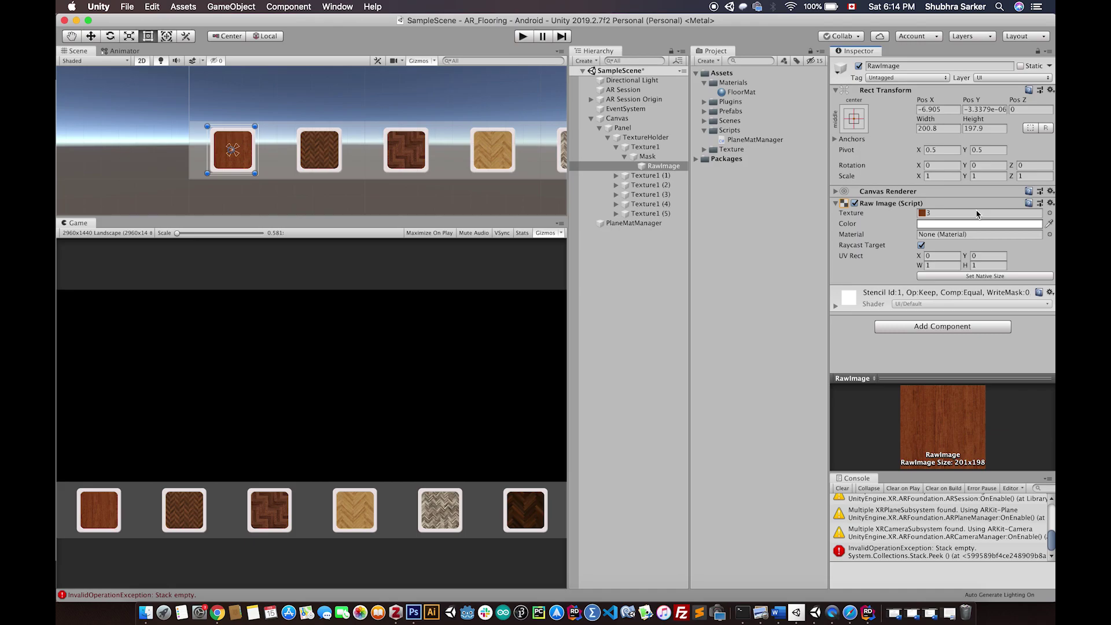
pyautogui.click(615, 176)
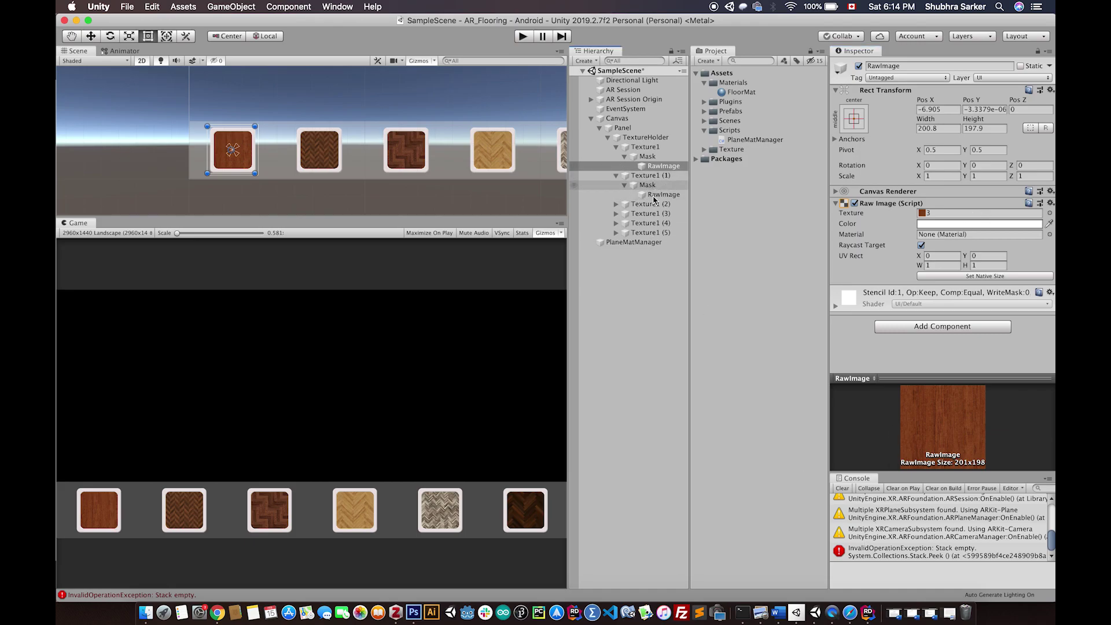
# Step: Switch to Rider, maximize its window and add a Texture tex parameter to the OnClickButton method
pyautogui.click(867, 611)
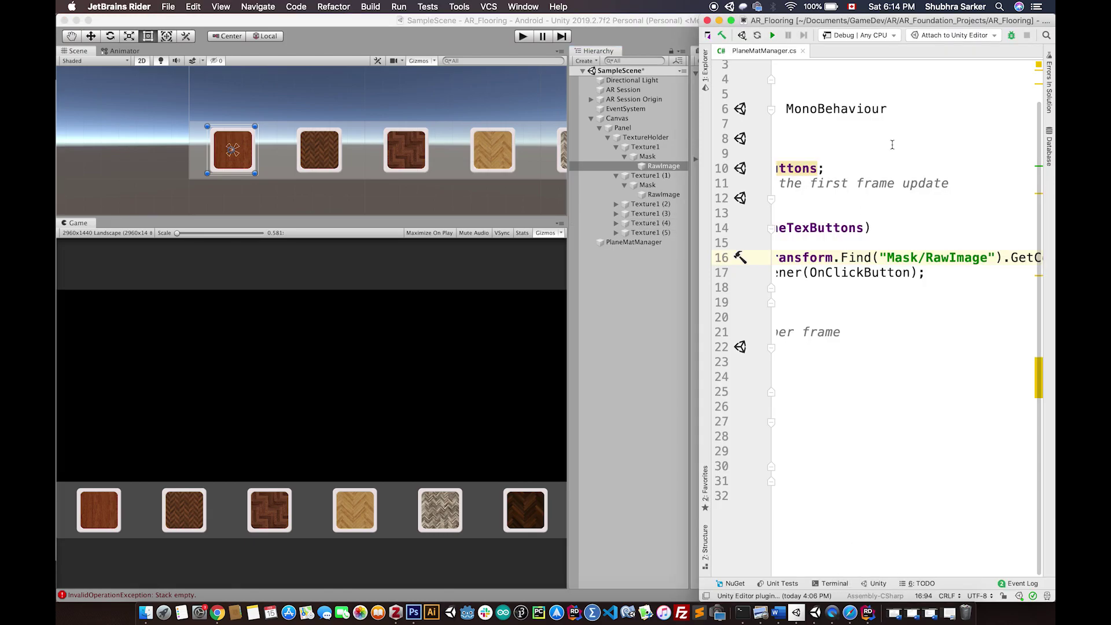
pyautogui.doubleClick(933, 20)
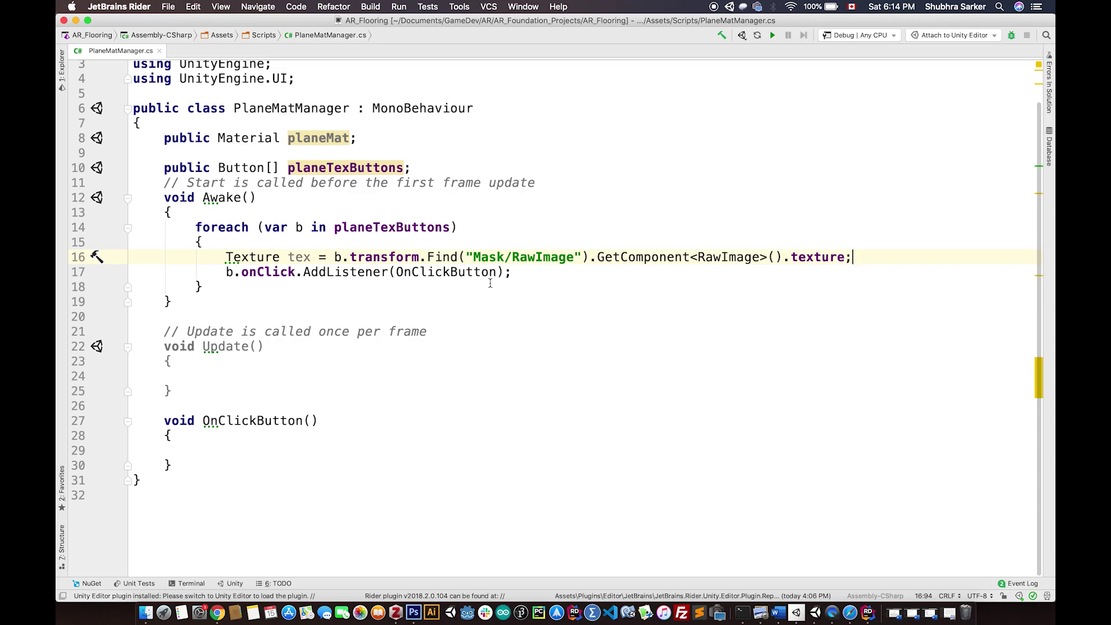
pyautogui.click(313, 420)
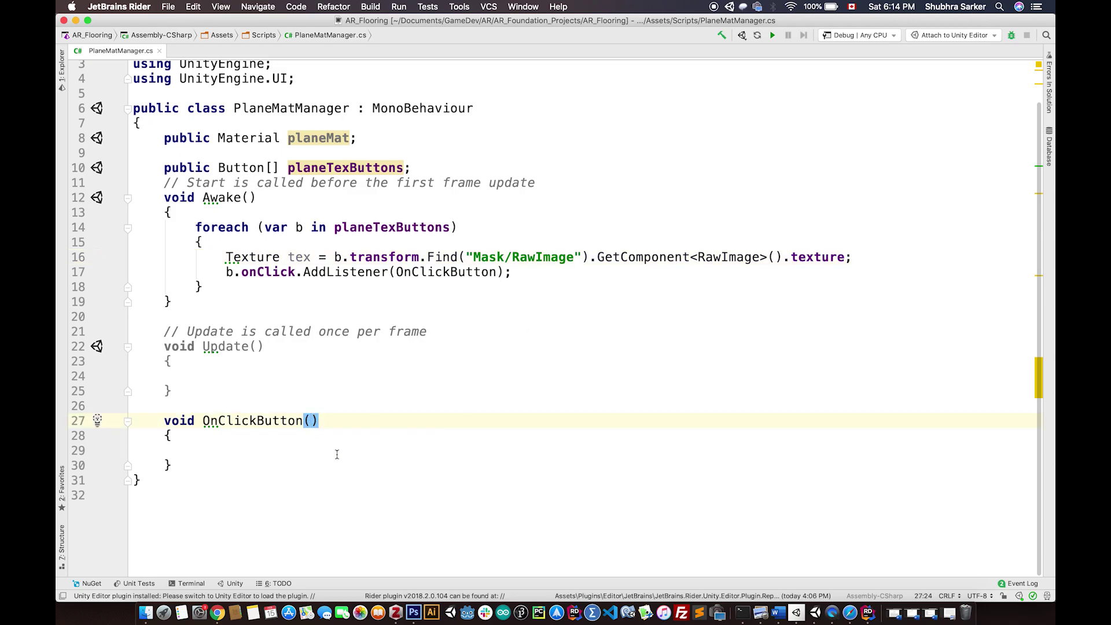
pyautogui.click(221, 452)
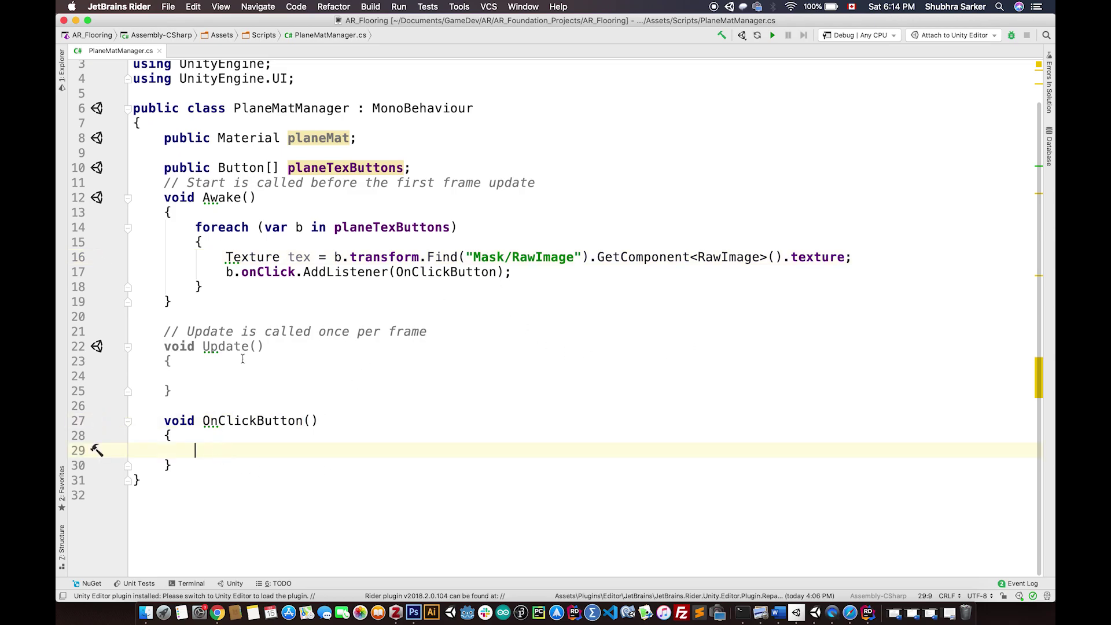
pyautogui.doubleClick(303, 137)
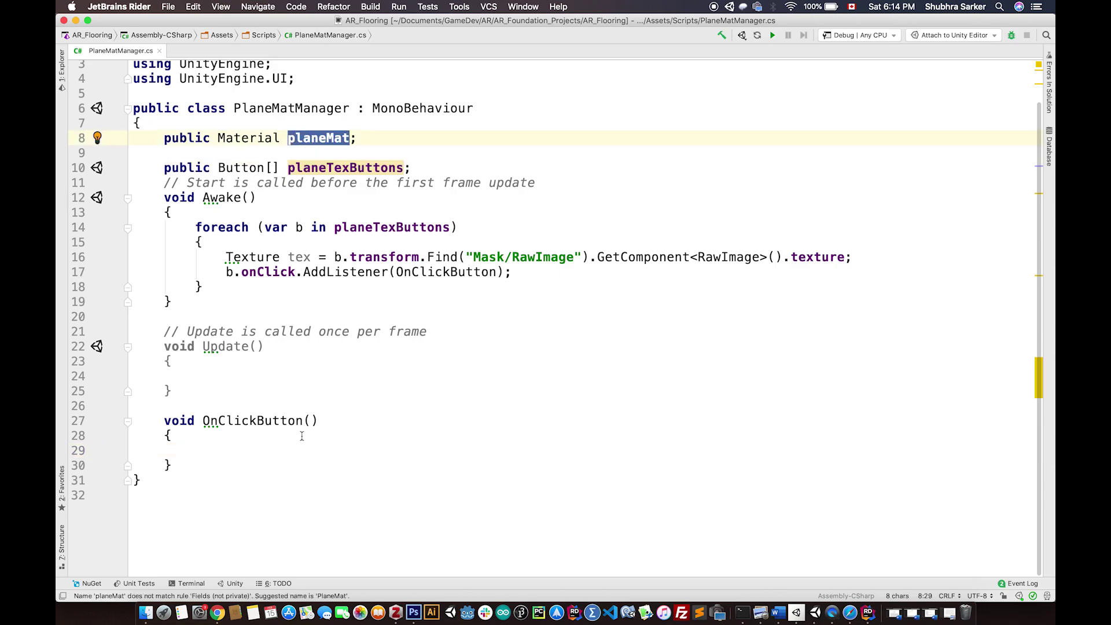
pyautogui.click(312, 420)
pyautogui.write('Tex')
pyautogui.press('Escape')
pyautogui.write('ture tex')
# Step: Write planeMat.mainTexture = tex; in the body of OnClickButton
pyautogui.click(220, 454)
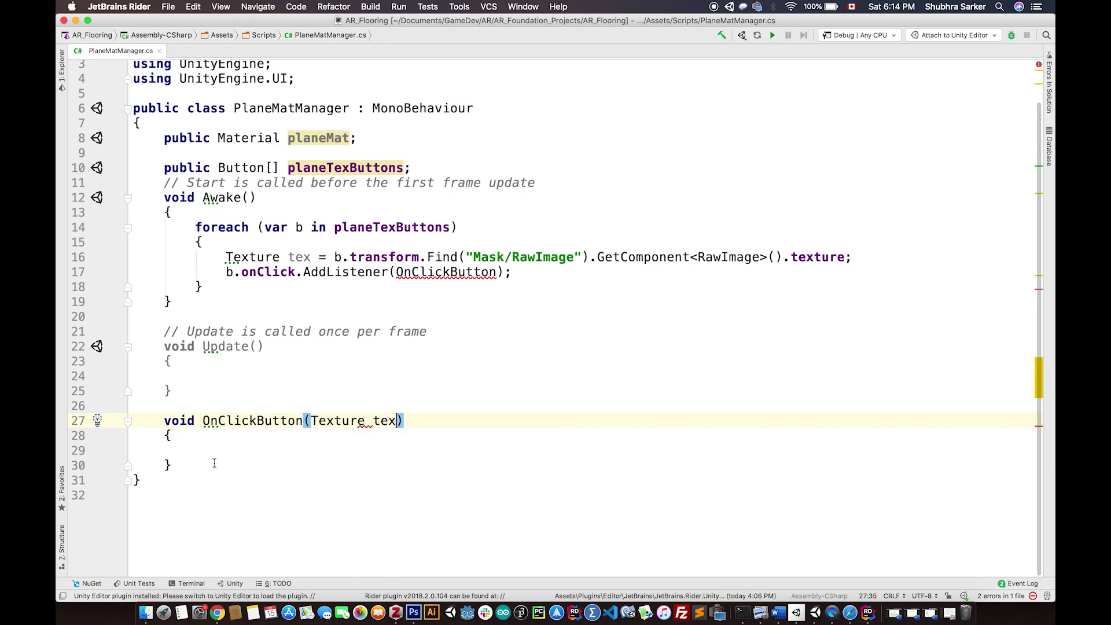
pyautogui.write('pl')
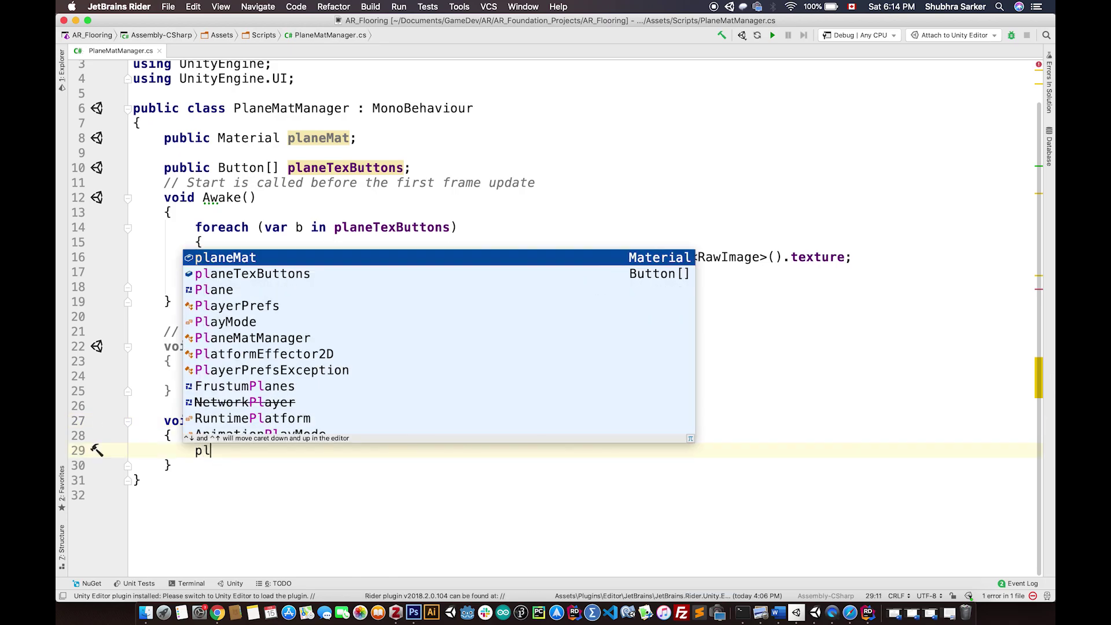
pyautogui.write('aneMat.mainTexture = Texture;')
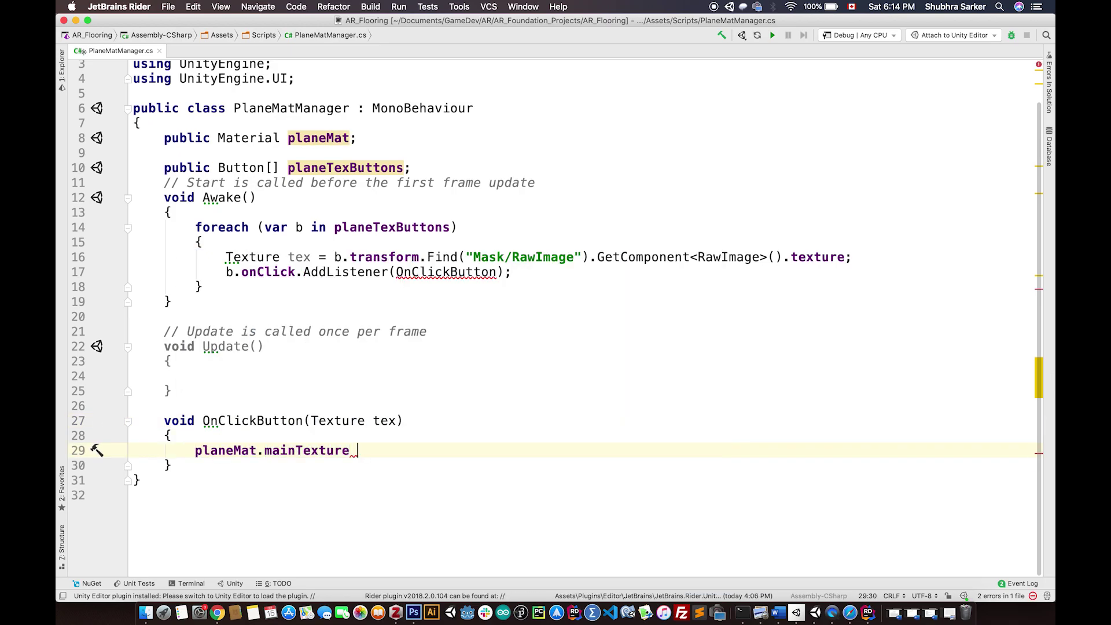
pyautogui.press('BackSpace')
pyautogui.press('BackSpace')
pyautogui.press('BackSpace')
pyautogui.press('BackSpace')
pyautogui.press('BackSpace')
pyautogui.press('BackSpace')
pyautogui.press('BackSpace')
pyautogui.press('BackSpace')
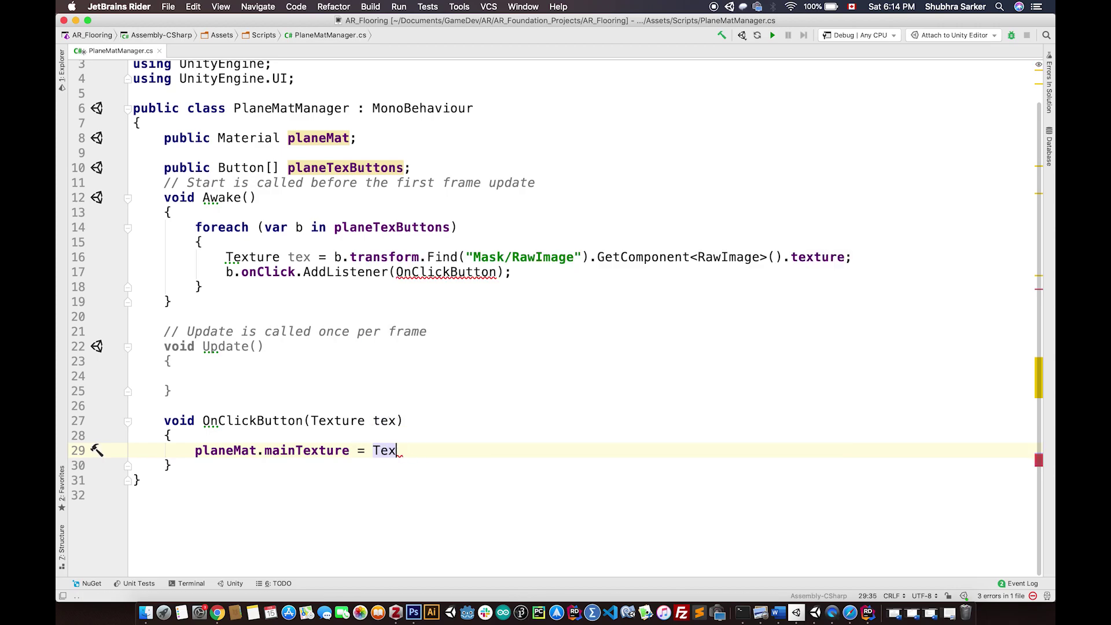
pyautogui.write('tex;')
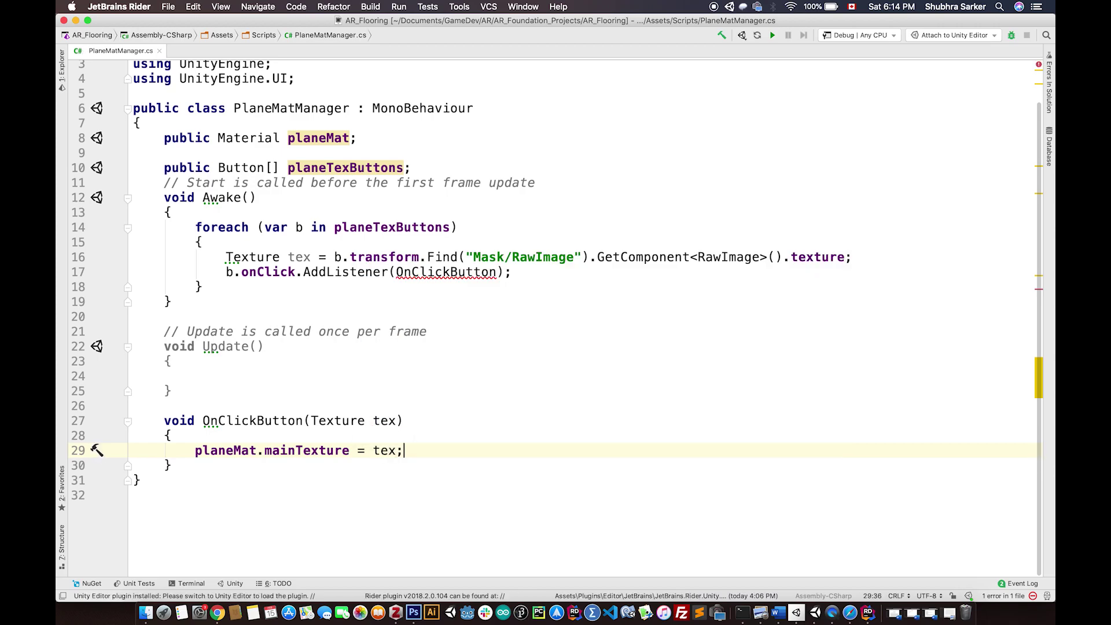
# Step: Change the AddListener argument in the foreach loop to the lambda ()=>OnClickButton(tex)
pyautogui.click(498, 272)
pyautogui.write('(tex')
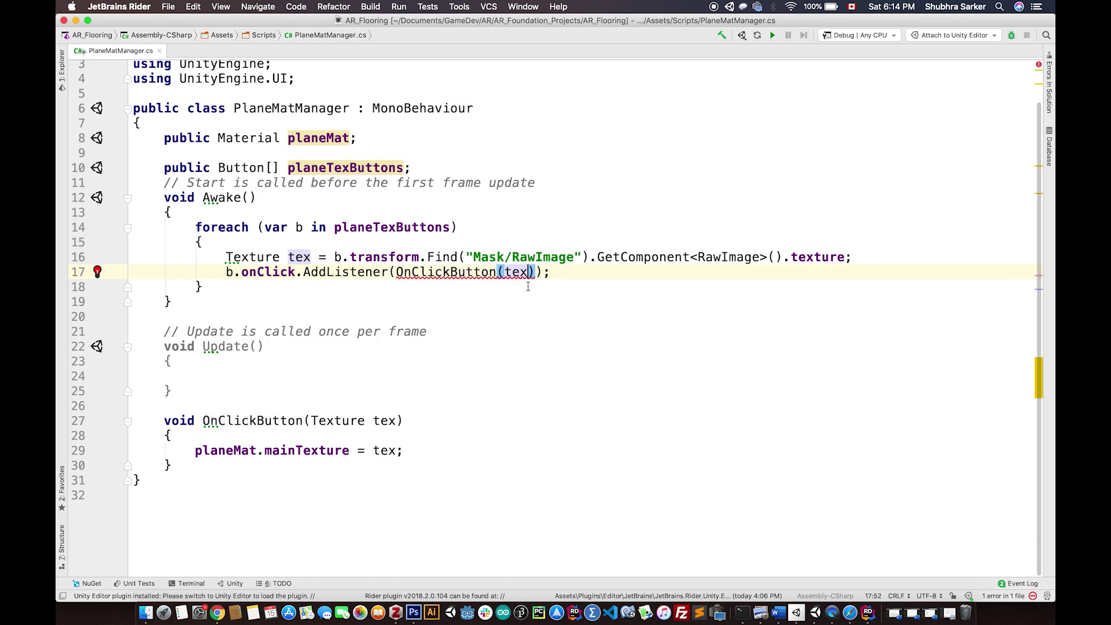
pyautogui.doubleClick(300, 258)
pyautogui.click(526, 272)
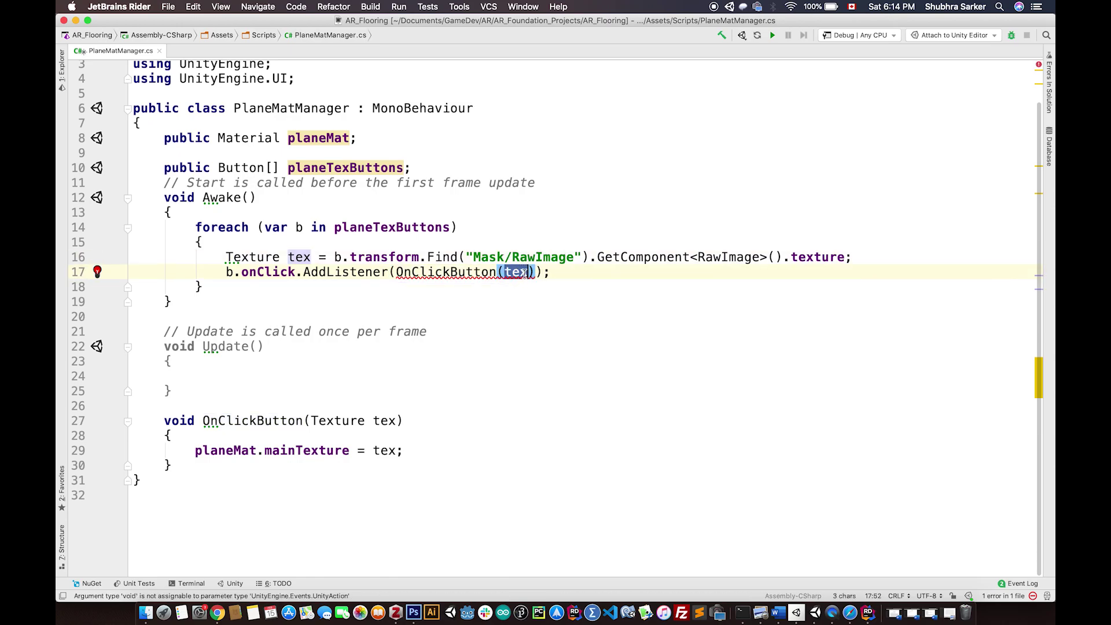
pyautogui.click(397, 271)
pyautogui.write('()=>')
pyautogui.click(631, 273)
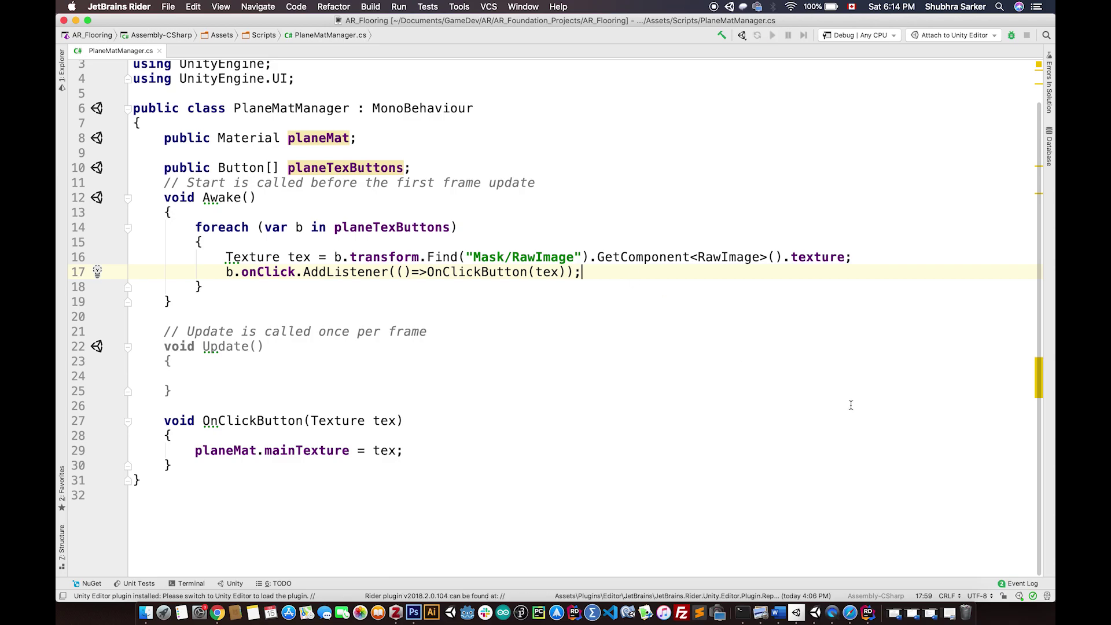
# Step: Switch to Unity, check the PlaneMatManager object's script fields and clear the Console
pyautogui.click(815, 613)
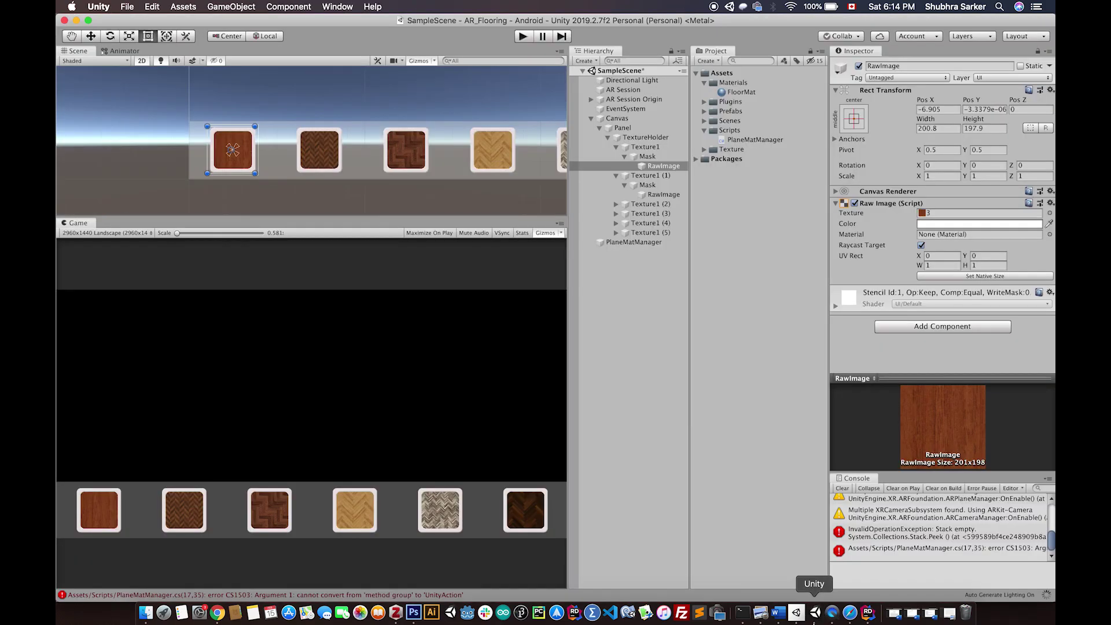
pyautogui.click(658, 243)
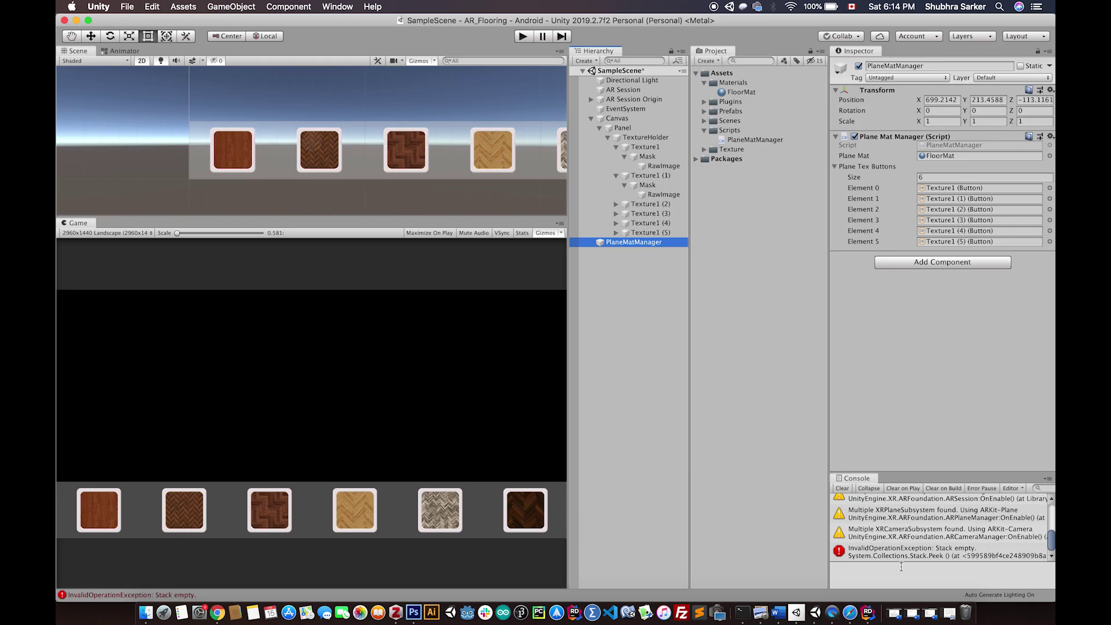
pyautogui.click(842, 489)
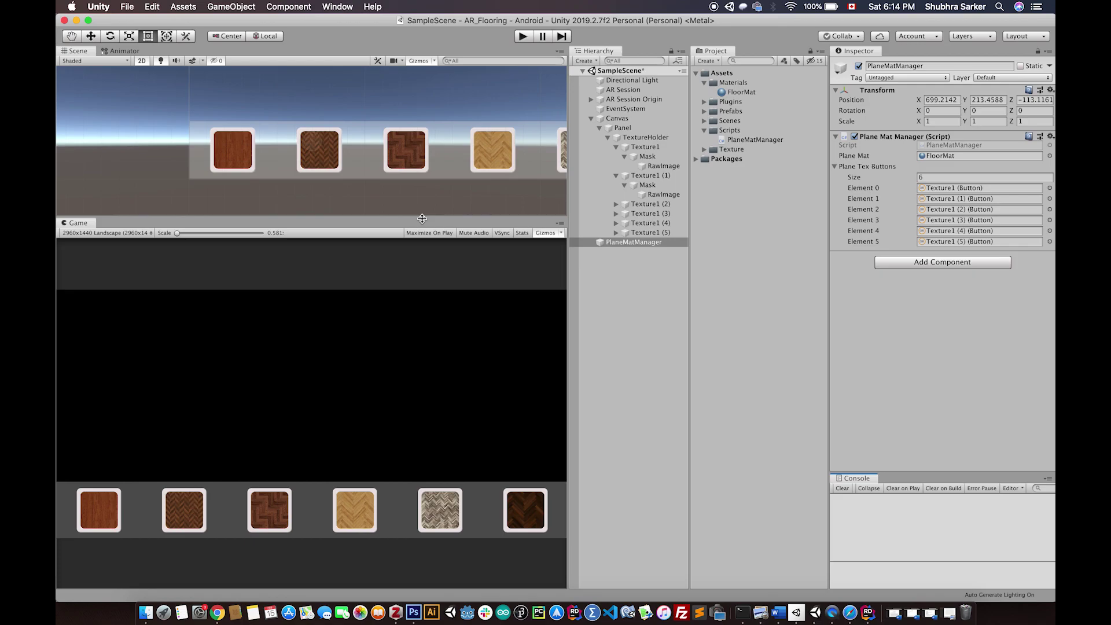
pyautogui.scroll(-3, 359, 145)
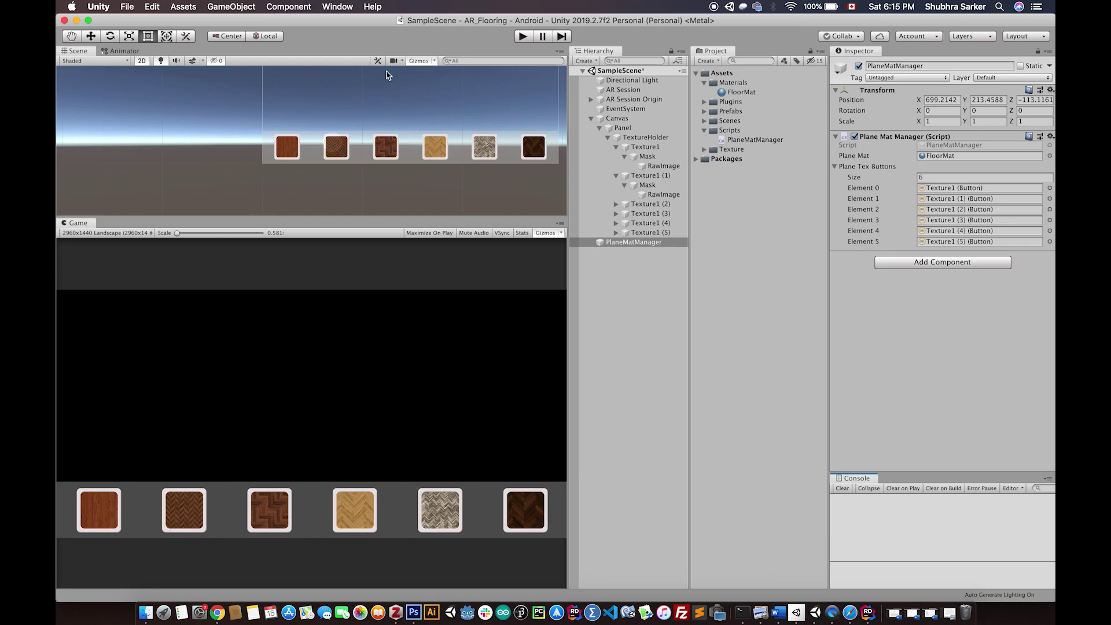
# Step: Set the Detection Mode of AR Session Origin's AR Plane Manager to Nothing, and after that to Horizontal
pyautogui.click(644, 100)
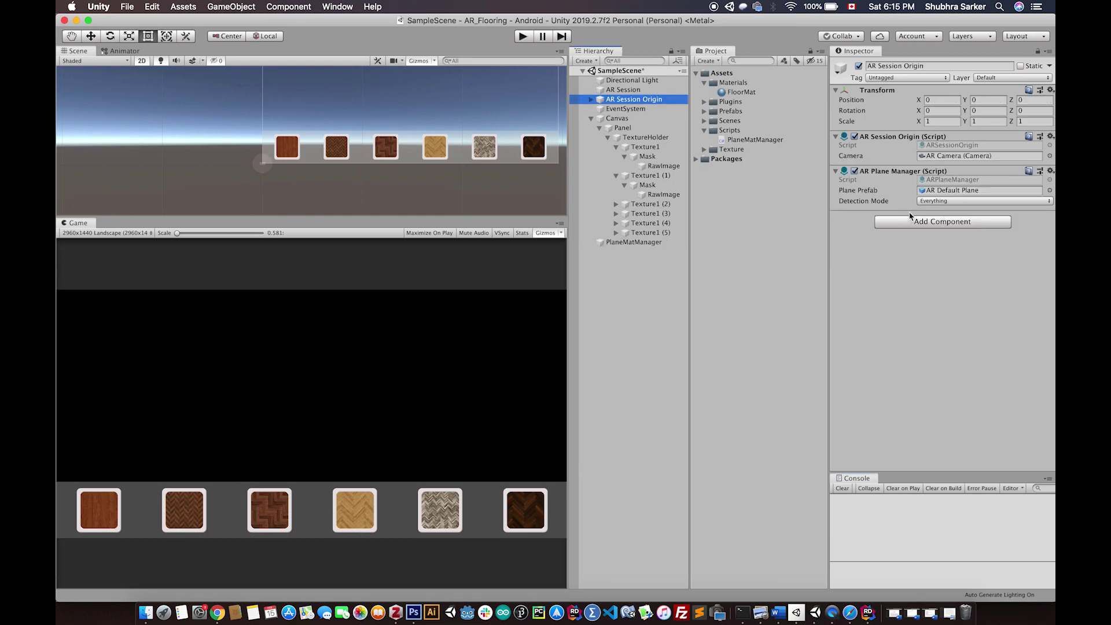
pyautogui.click(937, 202)
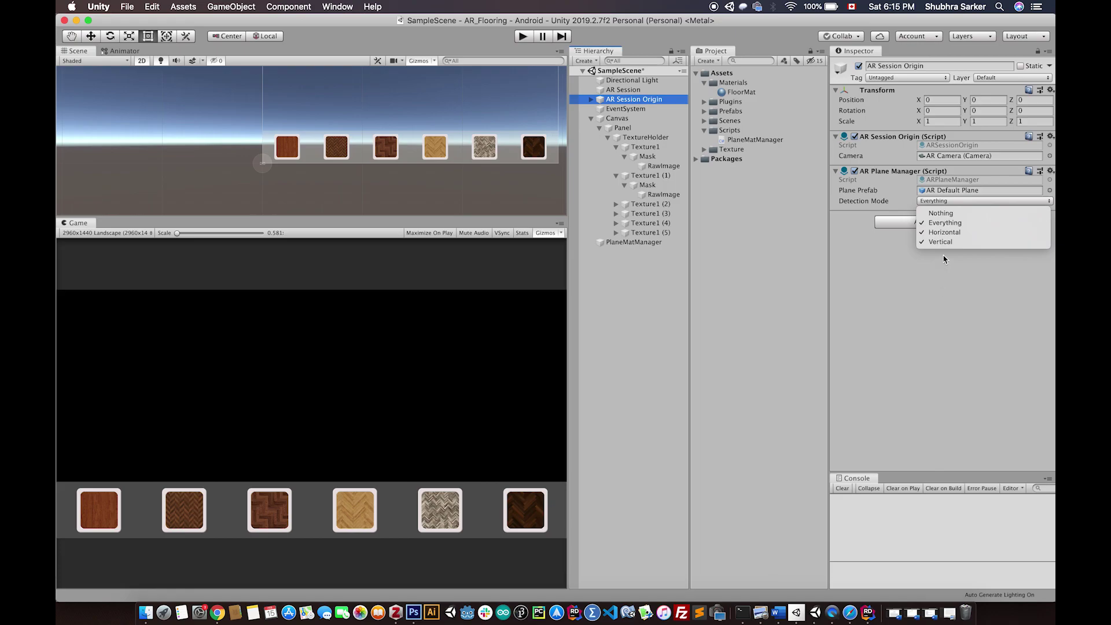
pyautogui.click(941, 213)
pyautogui.click(942, 202)
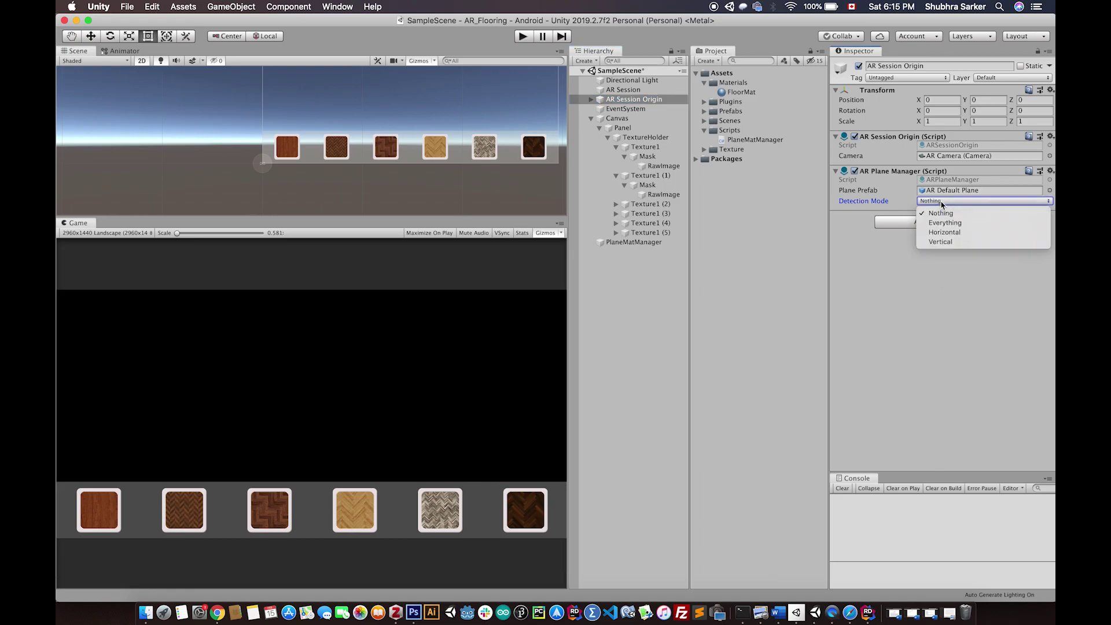
pyautogui.click(944, 233)
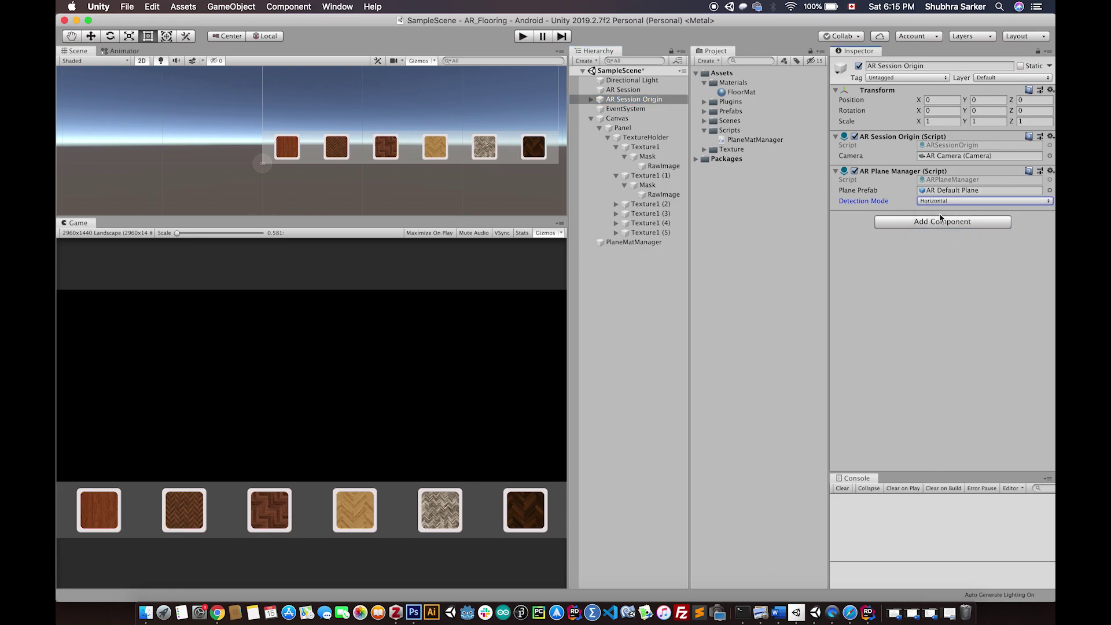
# Step: Return the AR Plane Manager's Detection Mode to Everything
pyautogui.click(940, 202)
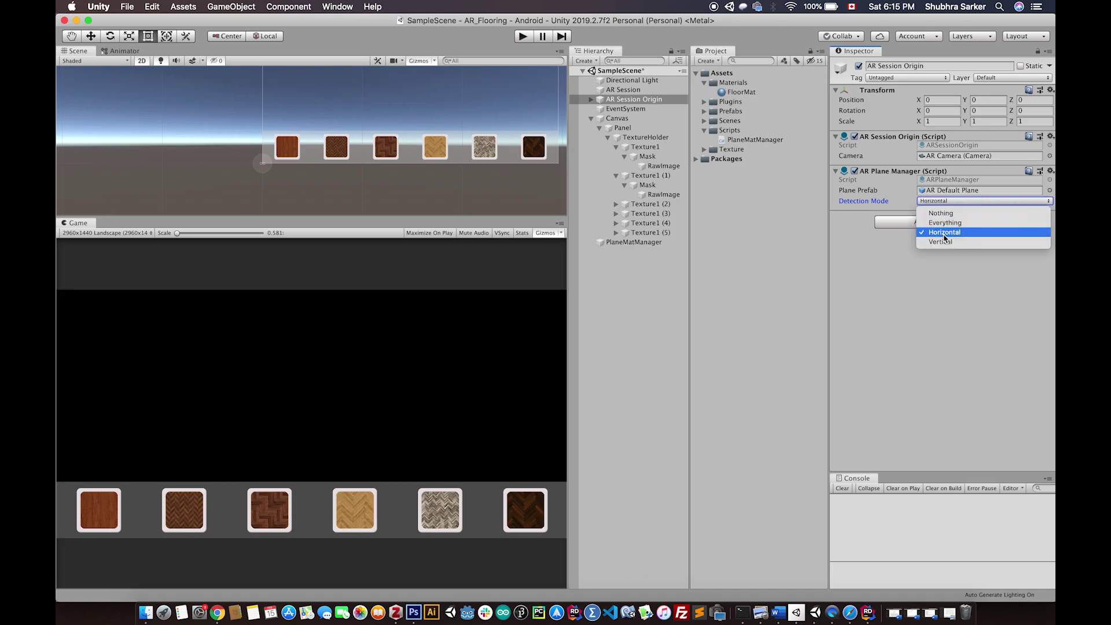
pyautogui.click(899, 335)
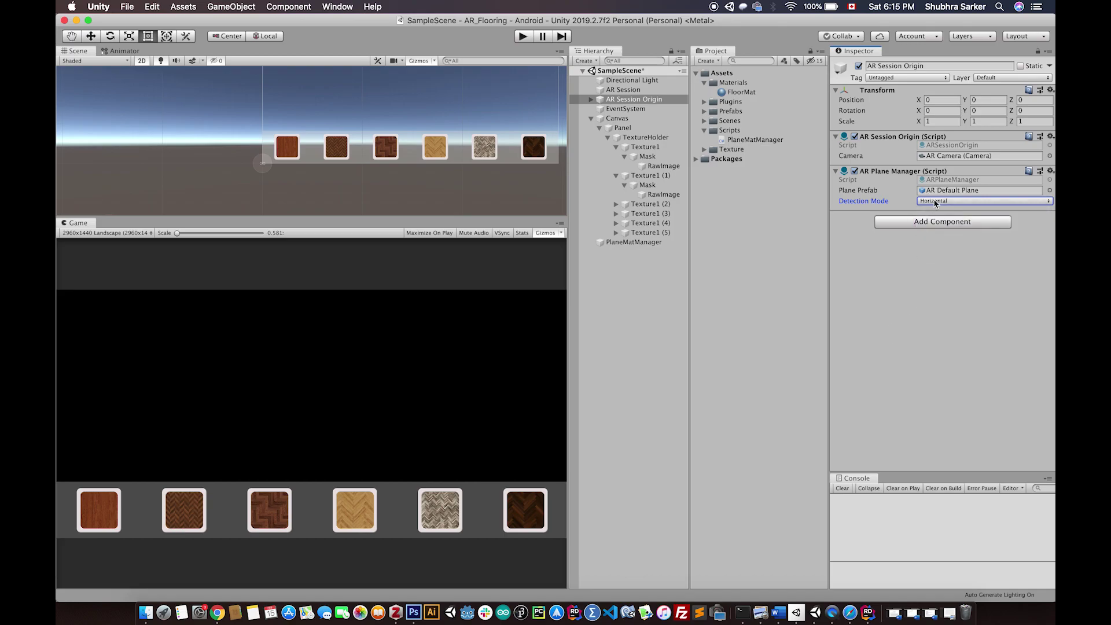
pyautogui.click(936, 202)
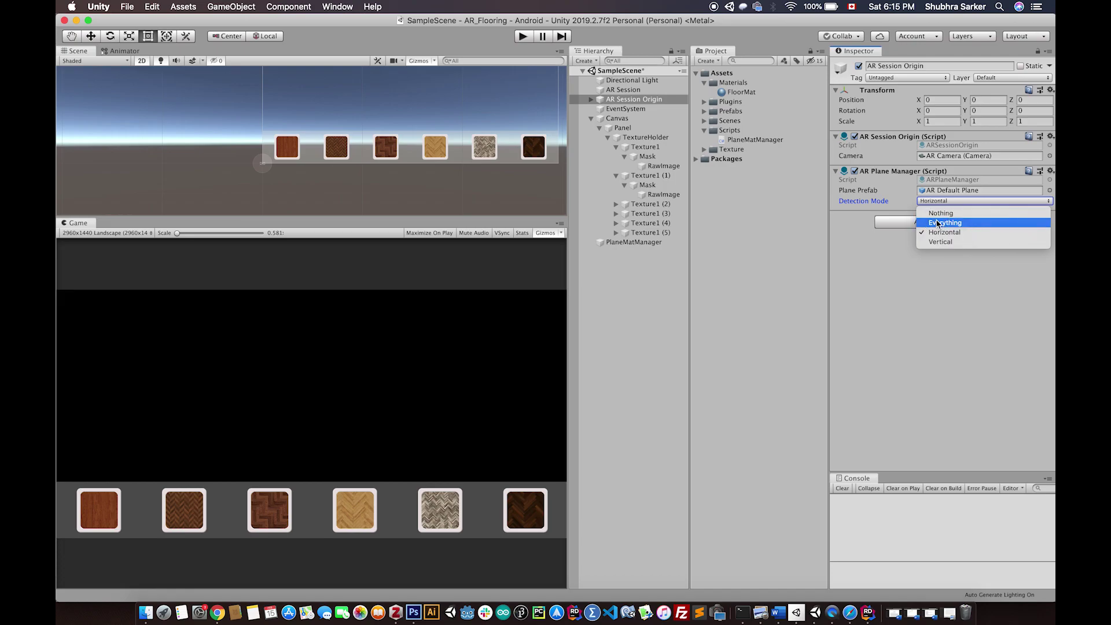
pyautogui.click(939, 223)
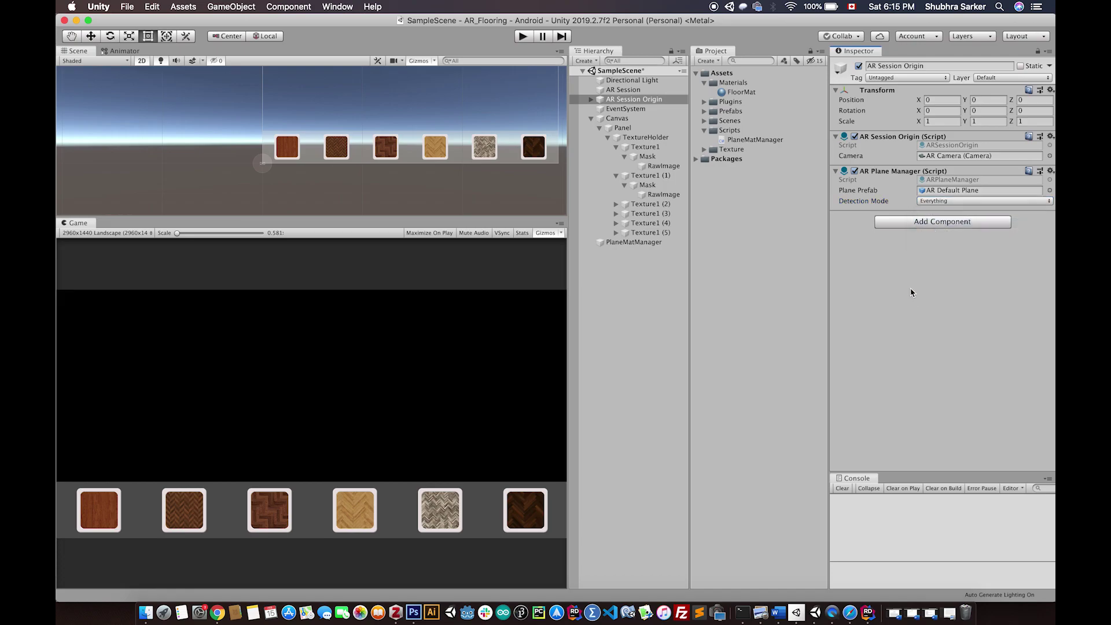